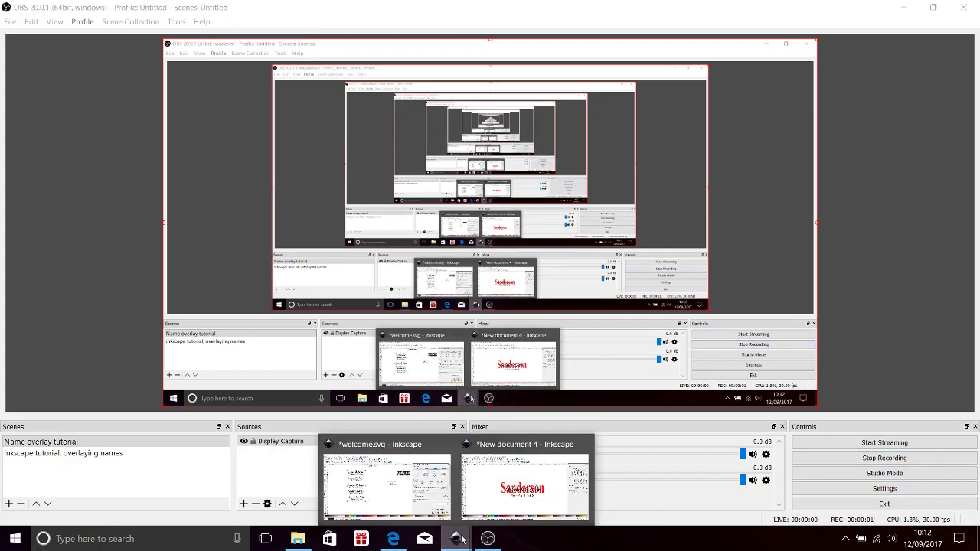
# Switch to the Inkscape window holding the wedding design.
pyautogui.click(540, 479)
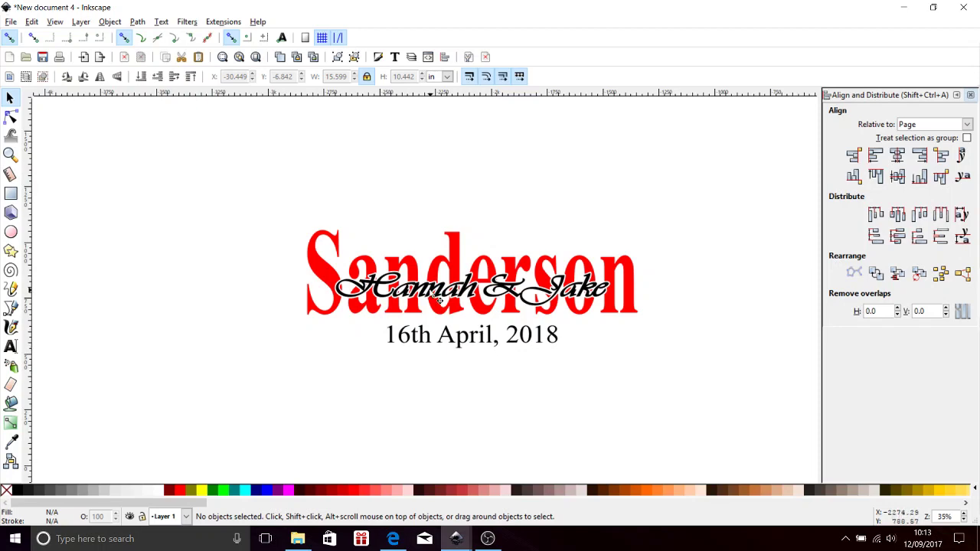
pyautogui.keyDown('ctrl'); pyautogui.scroll(4, 440, 300); pyautogui.keyUp('ctrl')
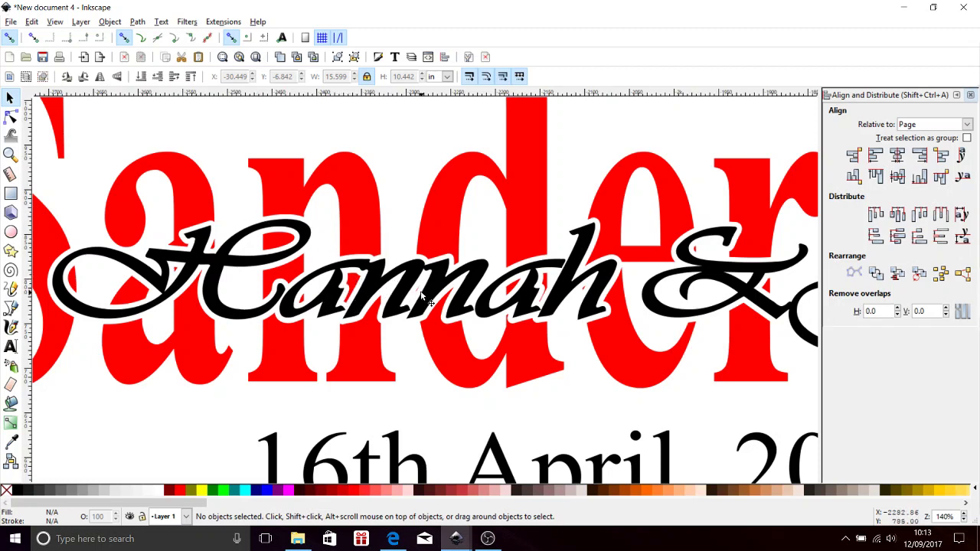
pyautogui.keyDown('ctrl'); pyautogui.scroll(-4, 421, 294); pyautogui.keyUp('ctrl')
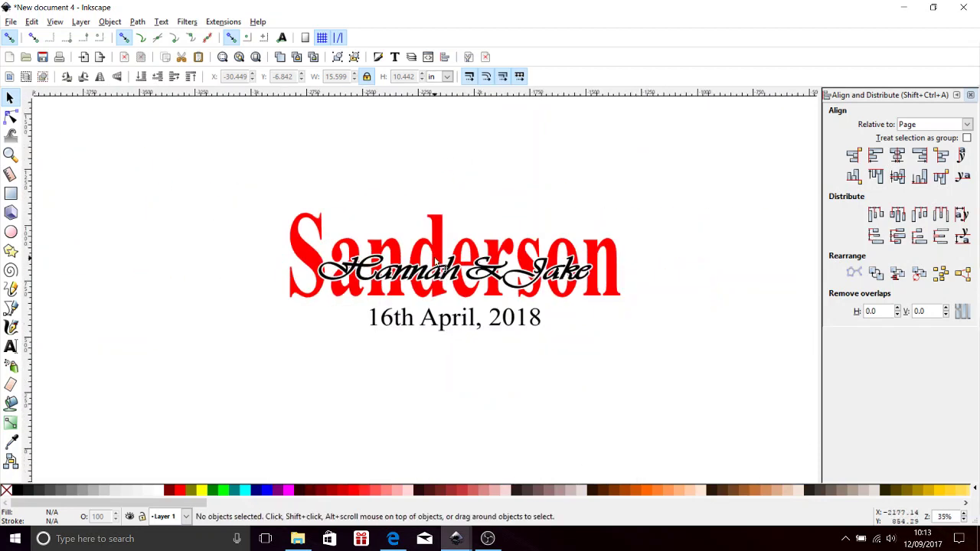
pyautogui.keyDown('ctrl'); pyautogui.scroll(-2, 440, 262); pyautogui.keyUp('ctrl')
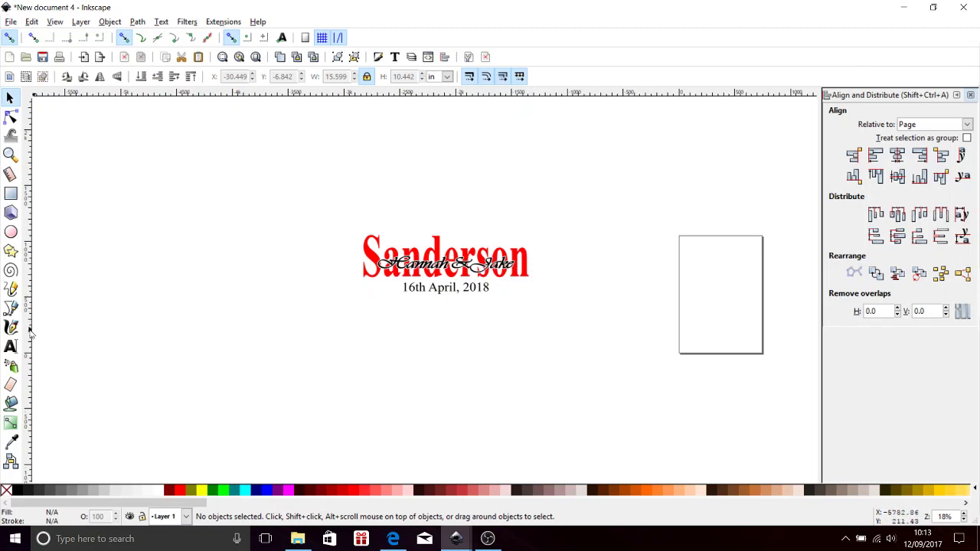
# Type the surname as a new text object below the date.
pyautogui.click(11, 346)
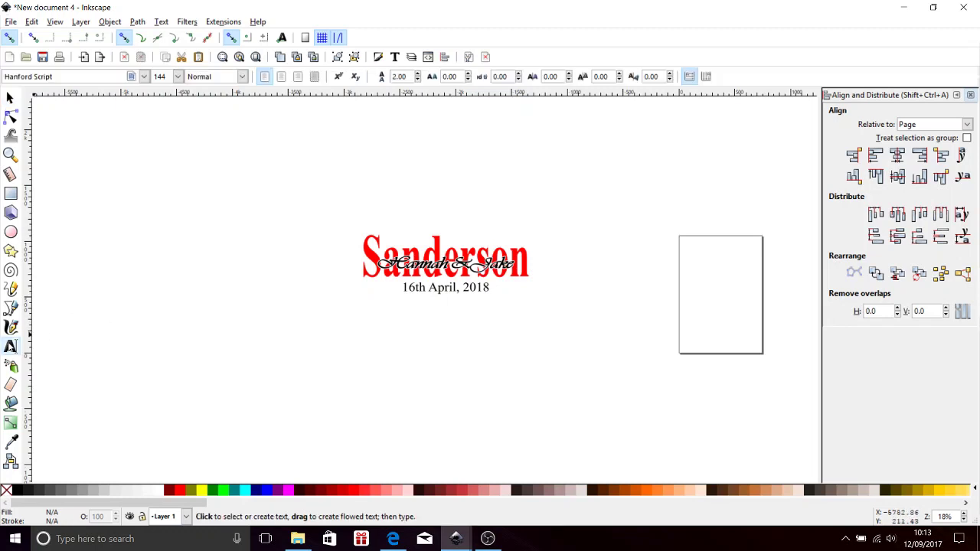
pyautogui.click(357, 350)
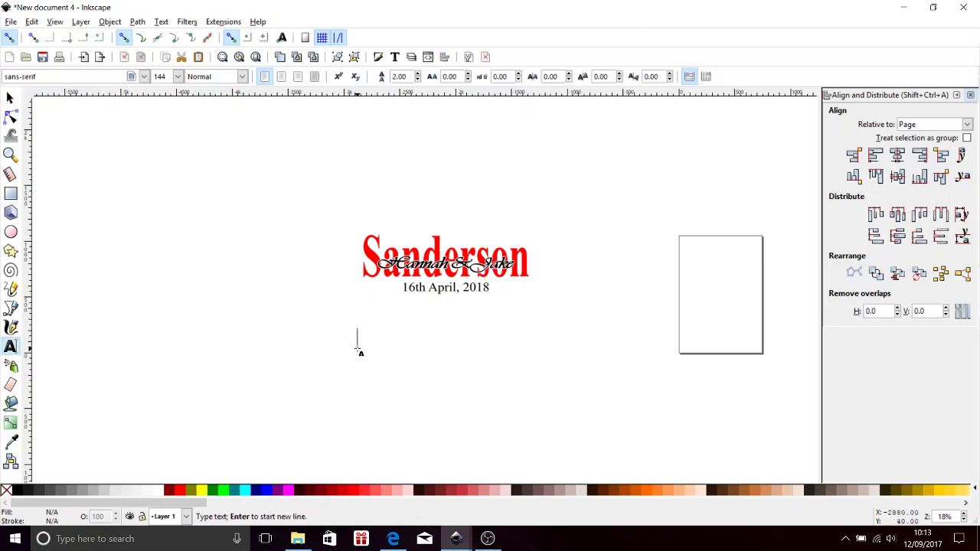
pyautogui.write('Sanderso')
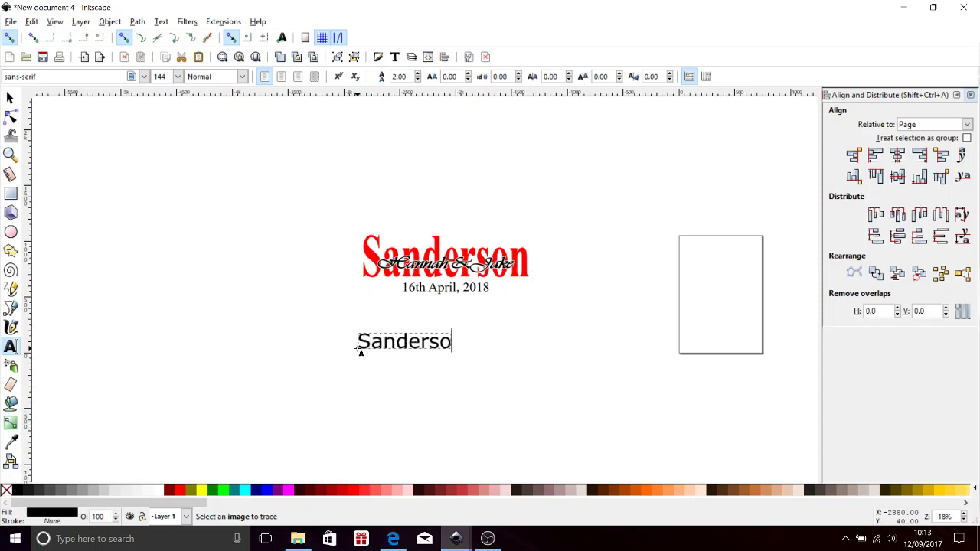
pyautogui.write('n')
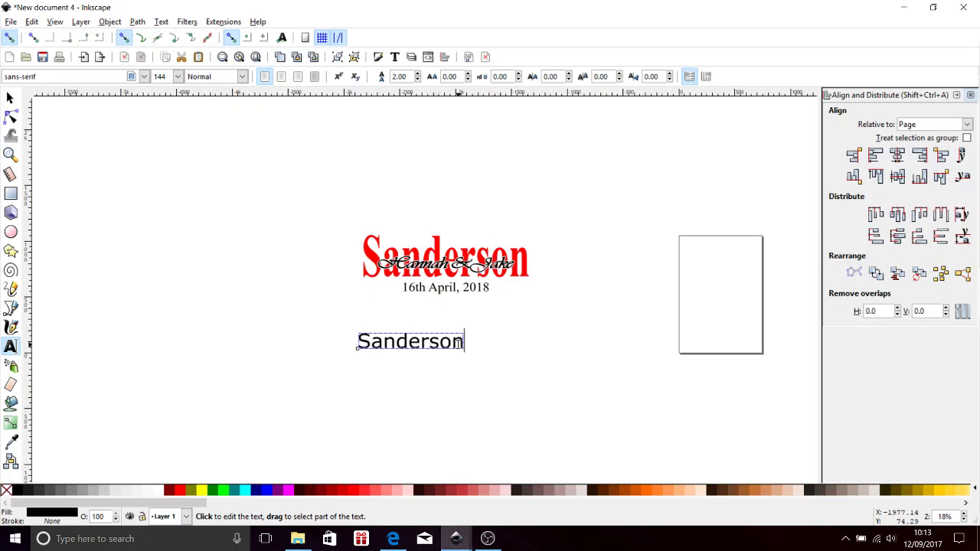
# Set the whole new surname text in Times New Roman Bold.
pyautogui.hotkey('ctrl', 'a')
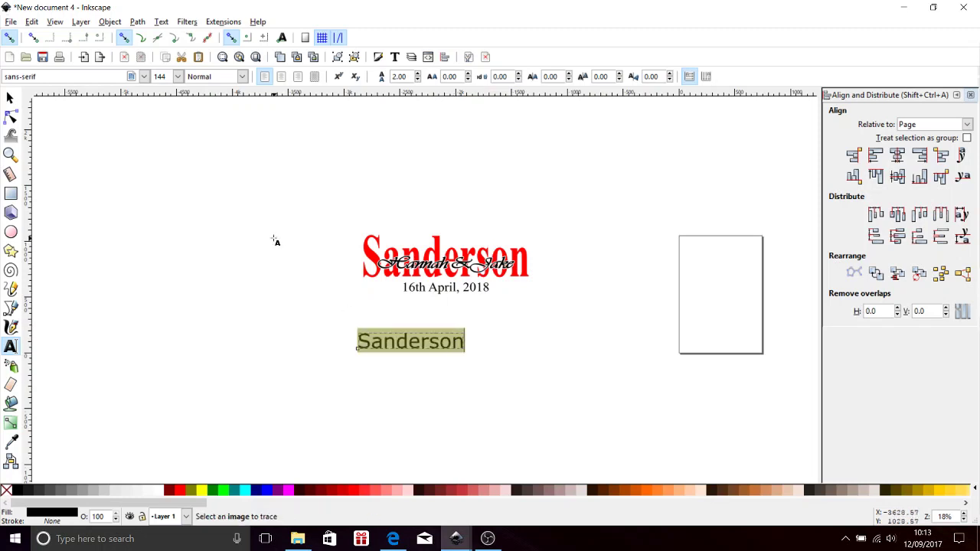
pyautogui.click(143, 76)
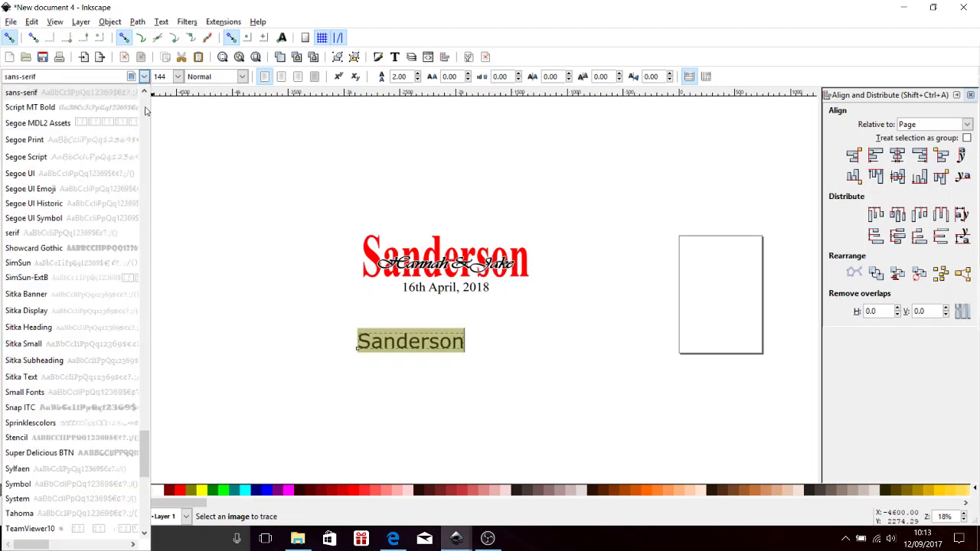
pyautogui.scroll(-4, 146, 442)
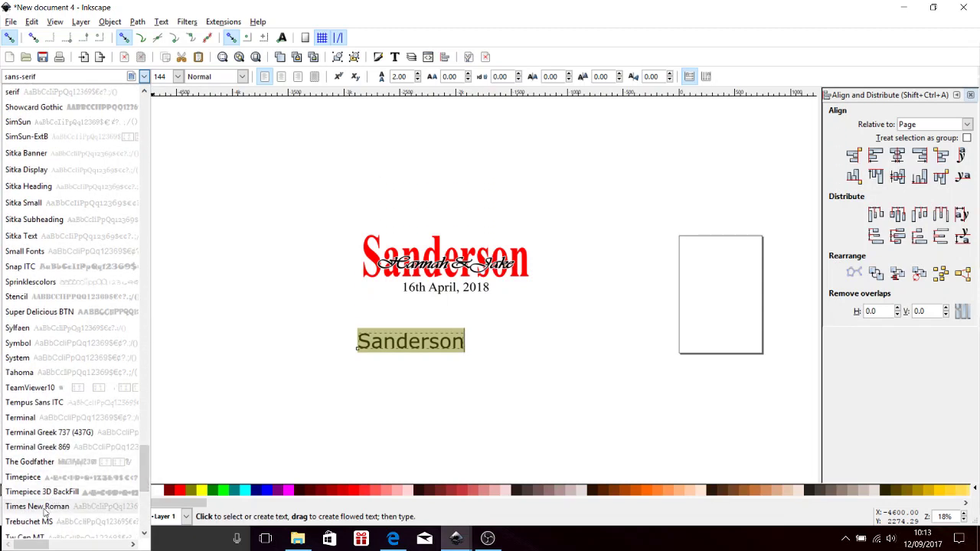
pyautogui.click(46, 507)
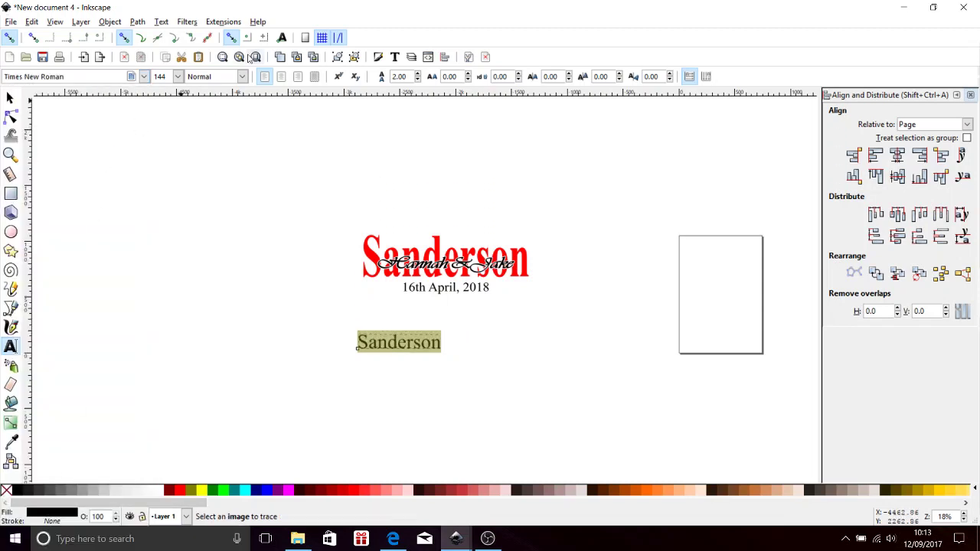
pyautogui.click(242, 77)
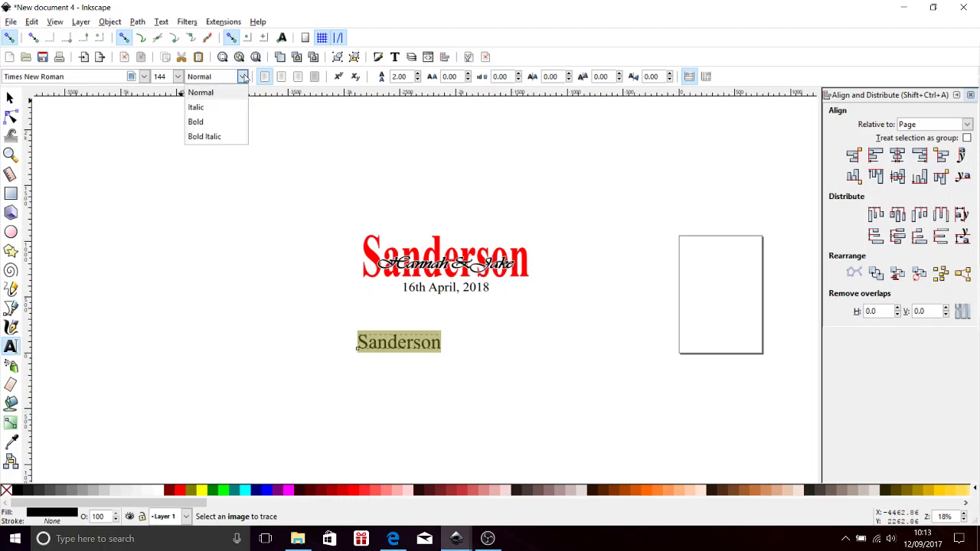
pyautogui.click(221, 124)
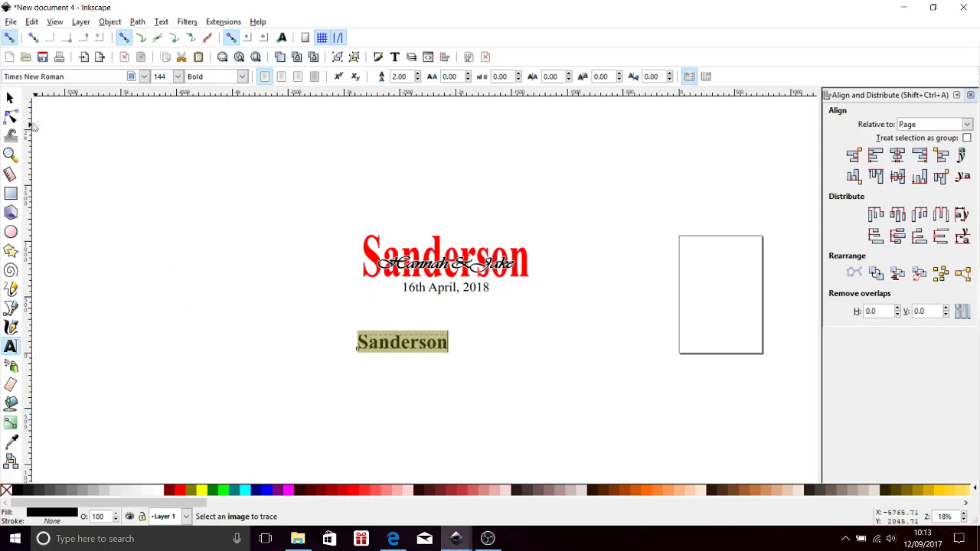
# Scale up the lower surname text, stretch it to 4.024 in tall, and fill it red.
pyautogui.click(10, 98)
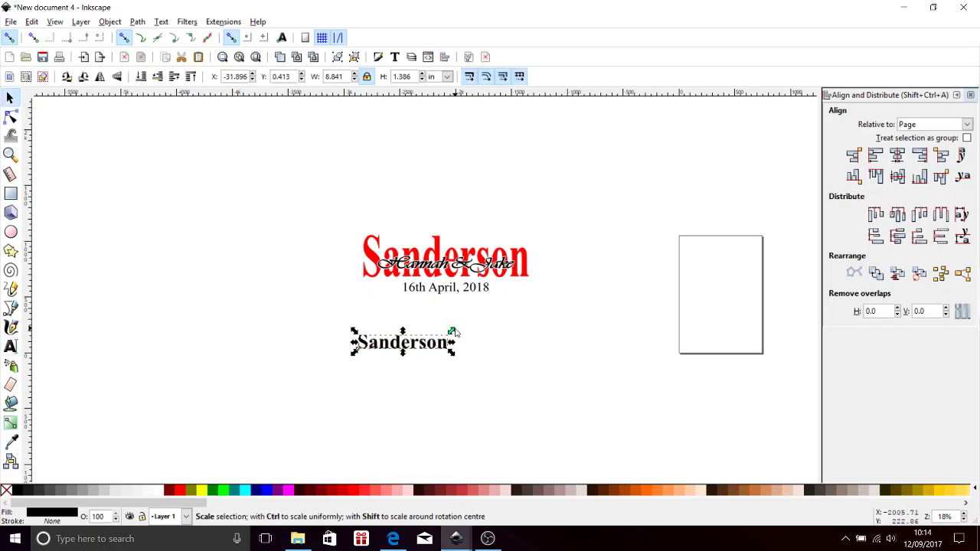
pyautogui.moveTo(452, 331); pyautogui.dragTo(526, 306)
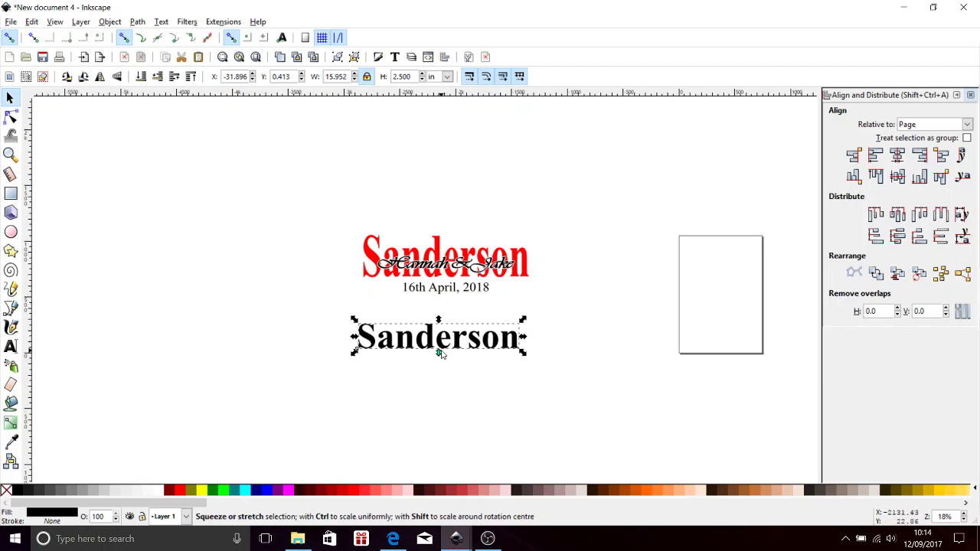
pyautogui.moveTo(439, 353); pyautogui.dragTo(438, 368)
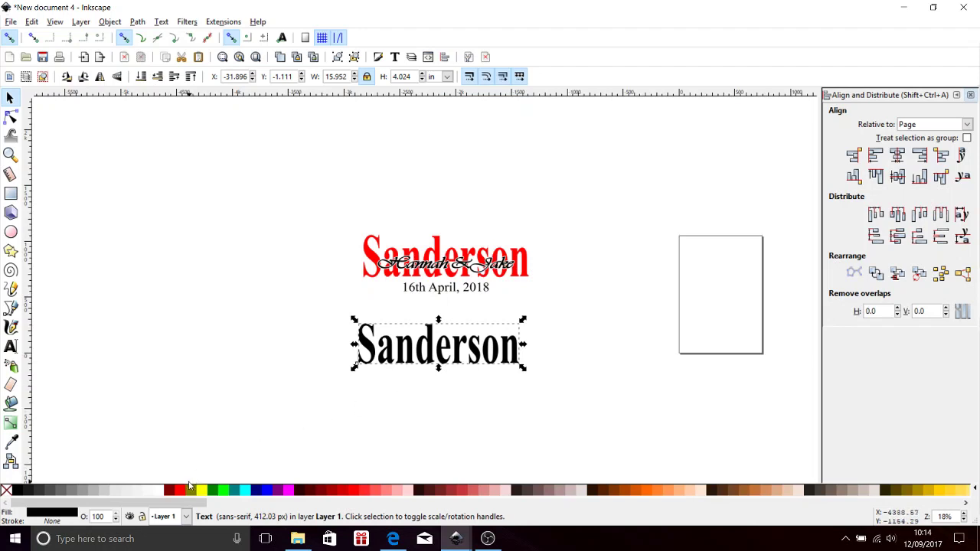
pyautogui.click(182, 490)
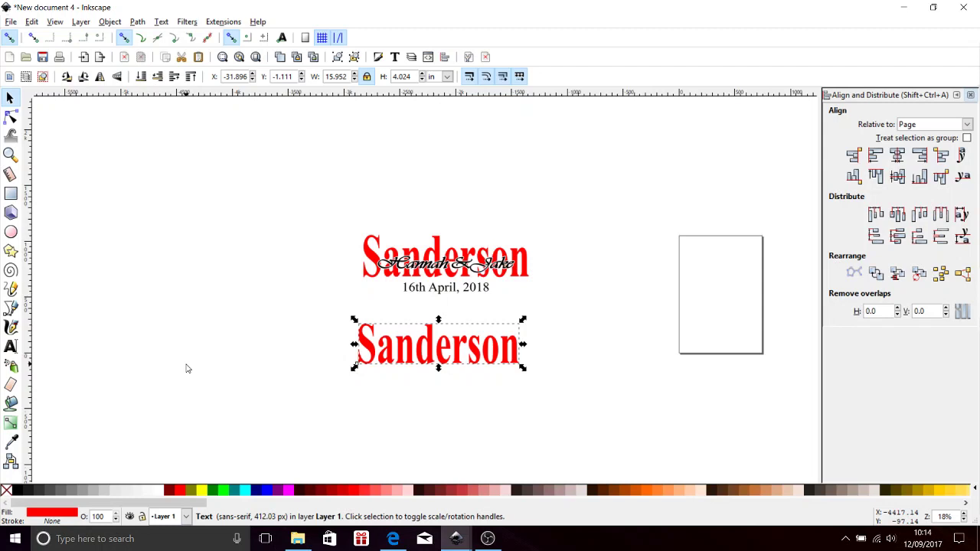
pyautogui.click(11, 346)
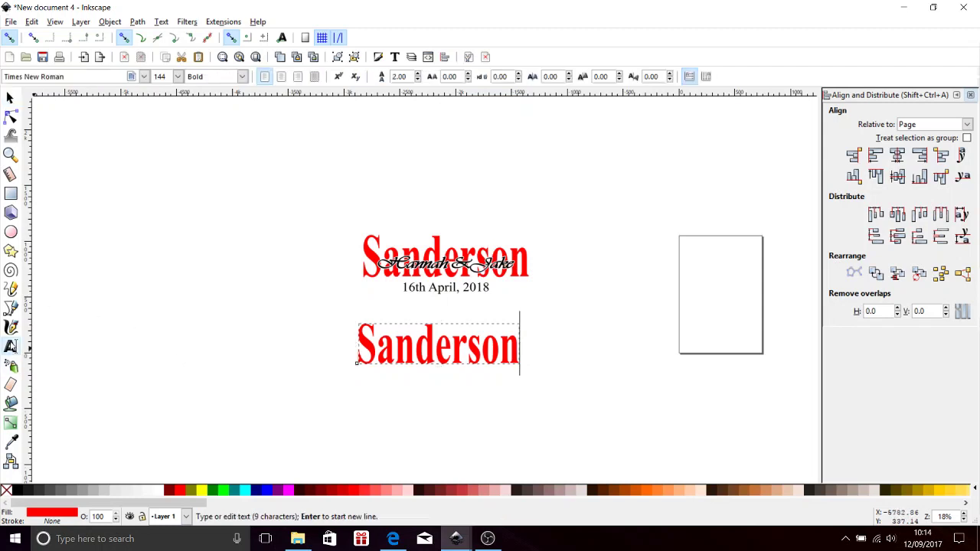
# Add the couple's names below the red surname, set in Hanford Script.
pyautogui.click(379, 391)
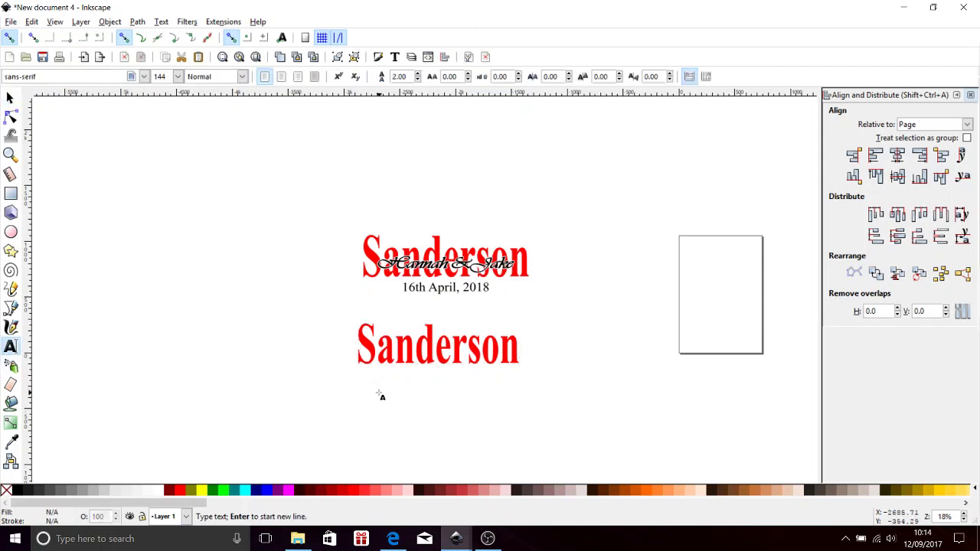
pyautogui.write('Hanna')
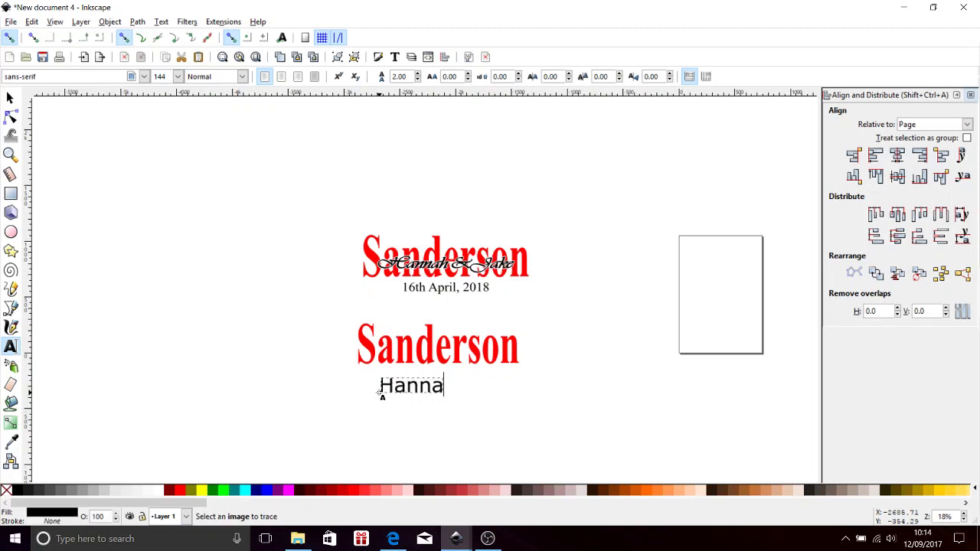
pyautogui.write('h & Jake')
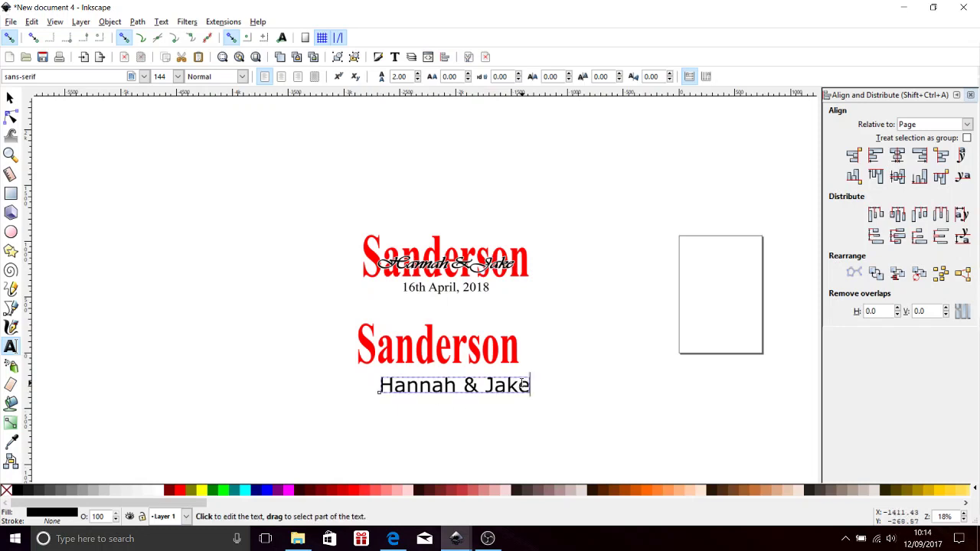
pyautogui.hotkey('ctrl', 'a')
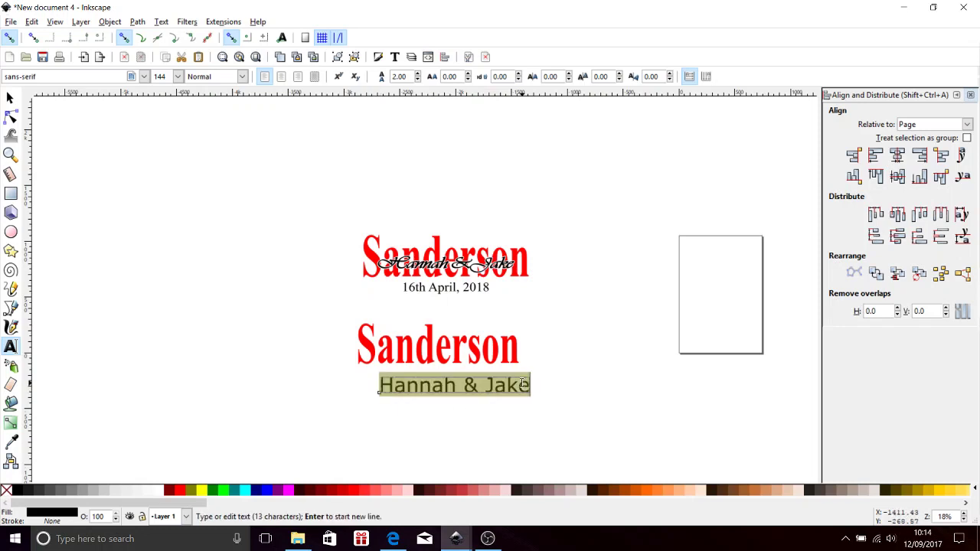
pyautogui.click(144, 76)
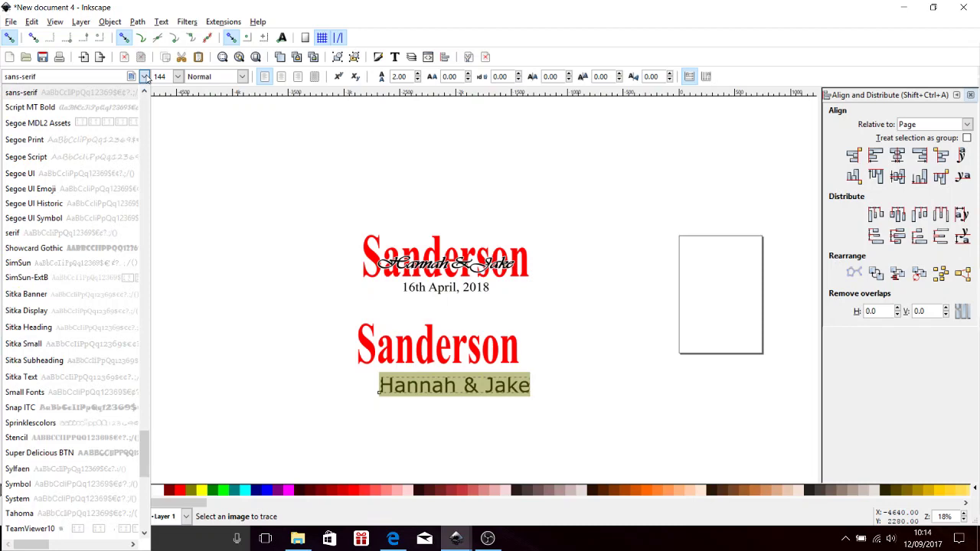
pyautogui.scroll(10, 146, 113)
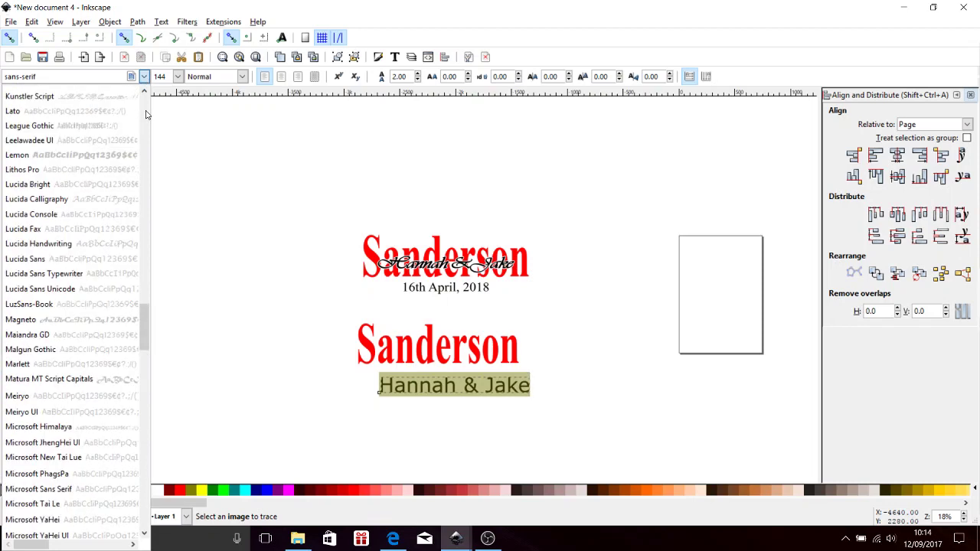
pyautogui.scroll(5, 147, 114)
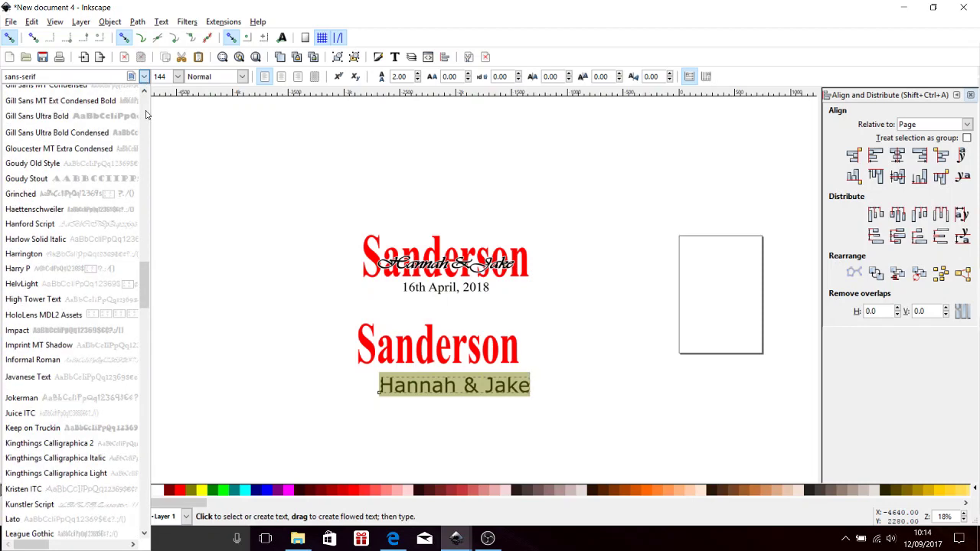
pyautogui.click(57, 224)
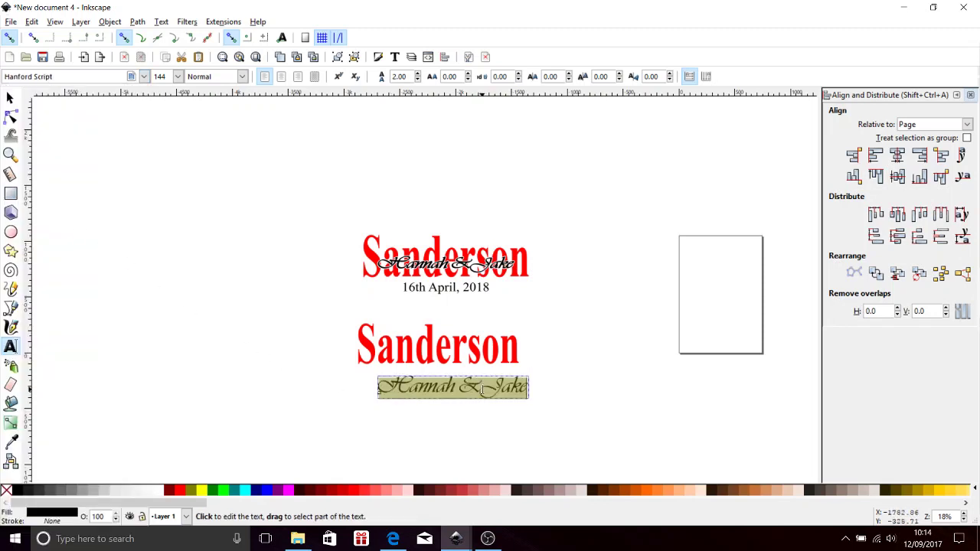
pyautogui.scroll(-5, 465, 390)
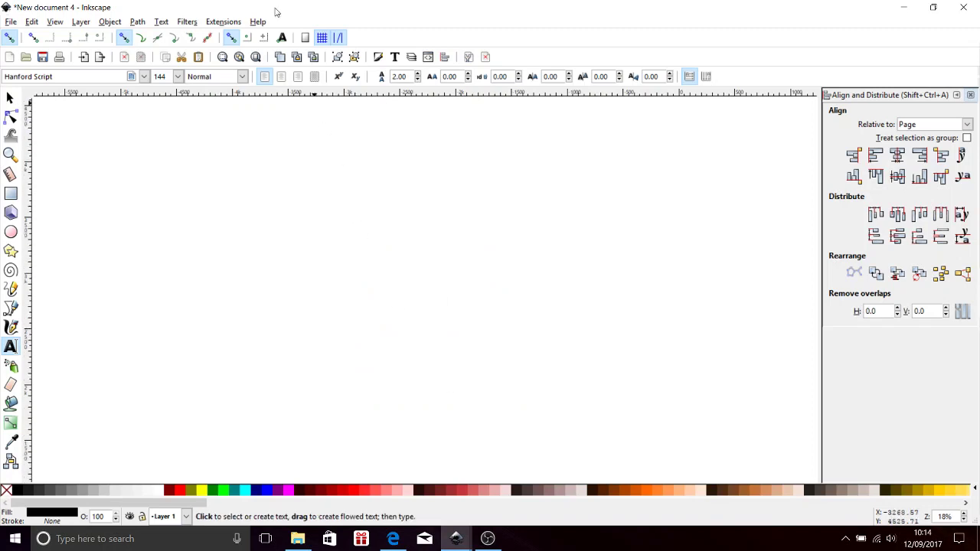
# Zoom to the page and select the 14.926 × 2.256 in script names text.
pyautogui.click(256, 59)
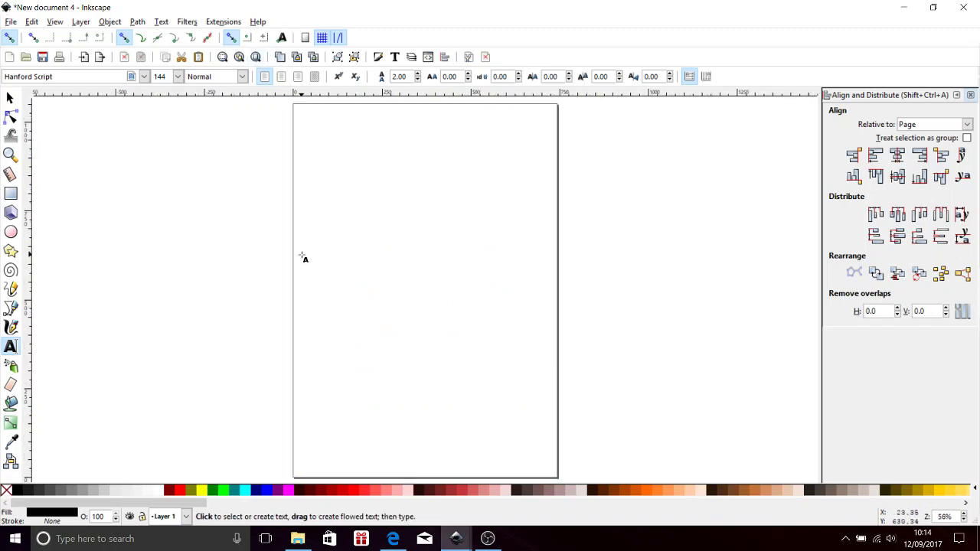
pyautogui.scroll(-2, 346, 270)
pyautogui.scroll(-7, 346, 270)
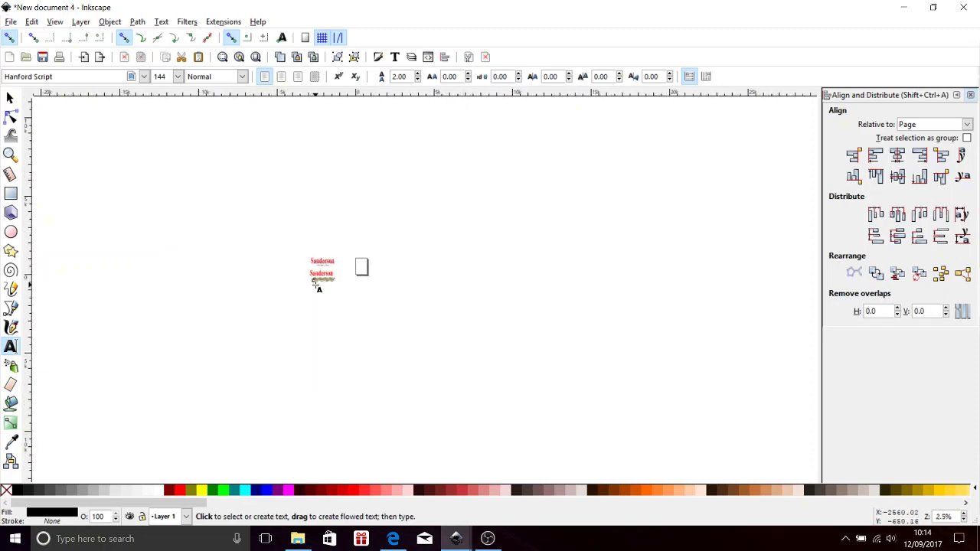
pyautogui.scroll(6, 318, 284)
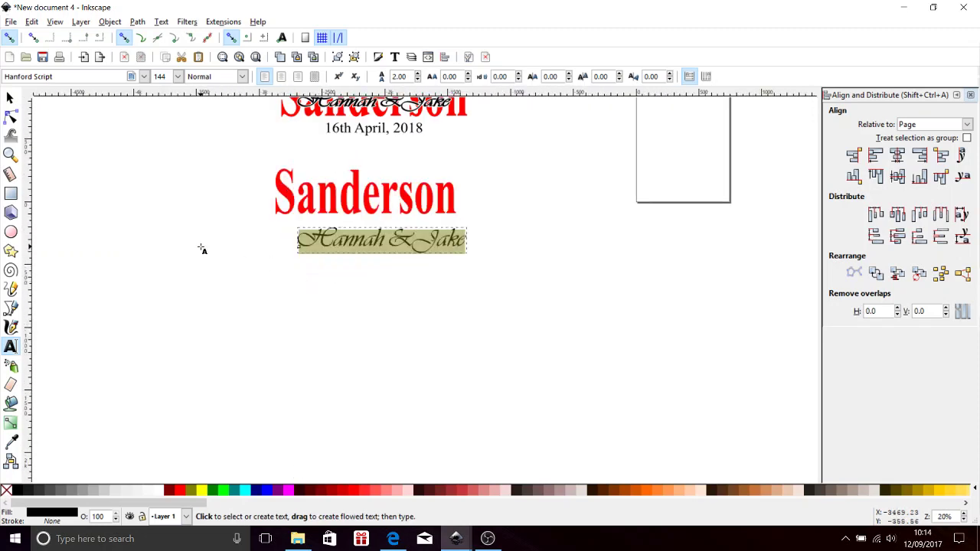
pyautogui.click(10, 97)
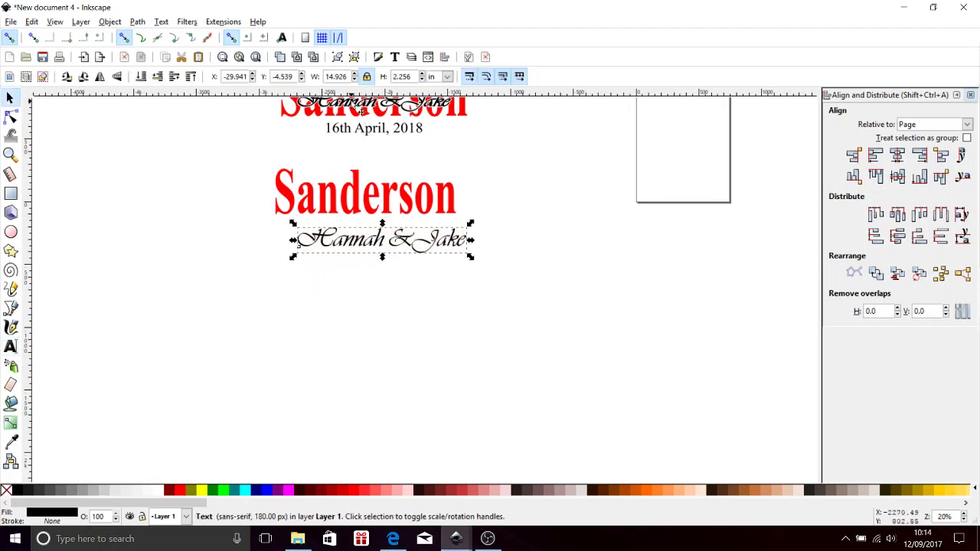
pyautogui.scroll(3, 356, 107)
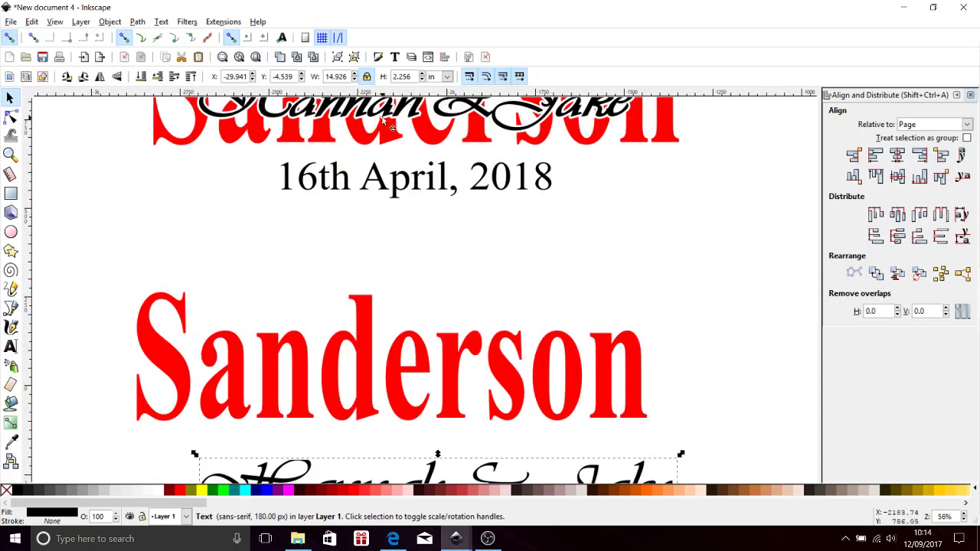
pyautogui.scroll(-3, 408, 266)
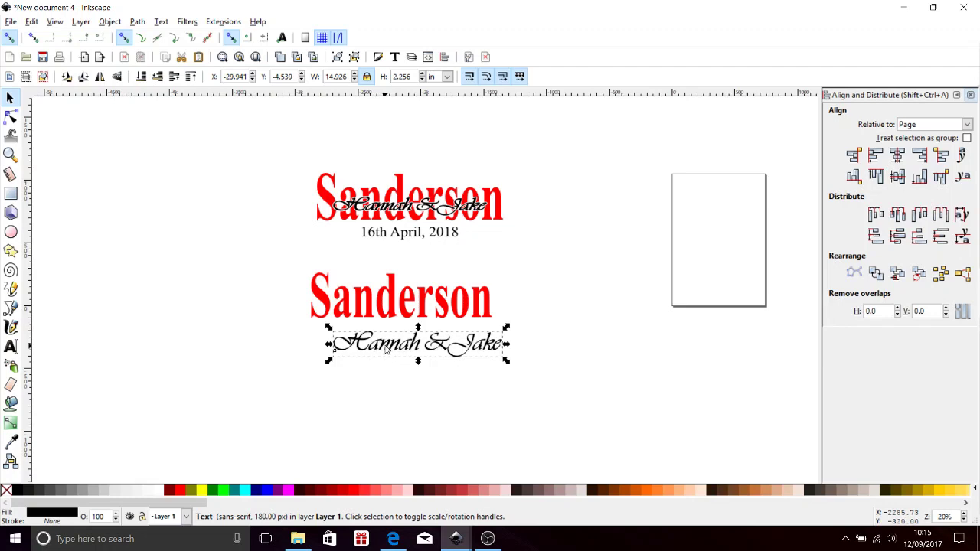
# Duplicate the script names text and place the copy just below the original.
pyautogui.hotkey('ctrl', 'd')
pyautogui.moveTo(395, 354); pyautogui.dragTo(386, 383)
pyautogui.scroll(1, 367, 358)
pyautogui.scroll(2, 367, 358)
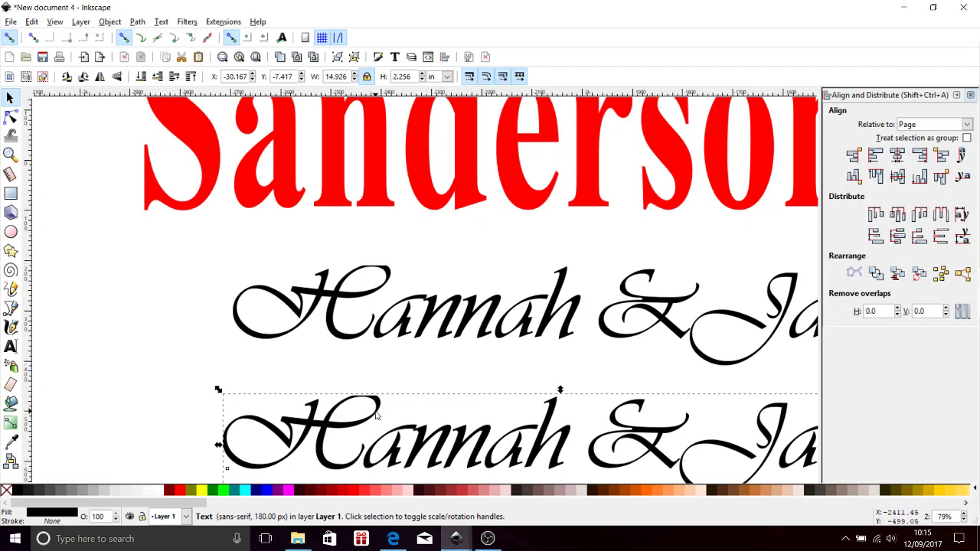
pyautogui.click(380, 329)
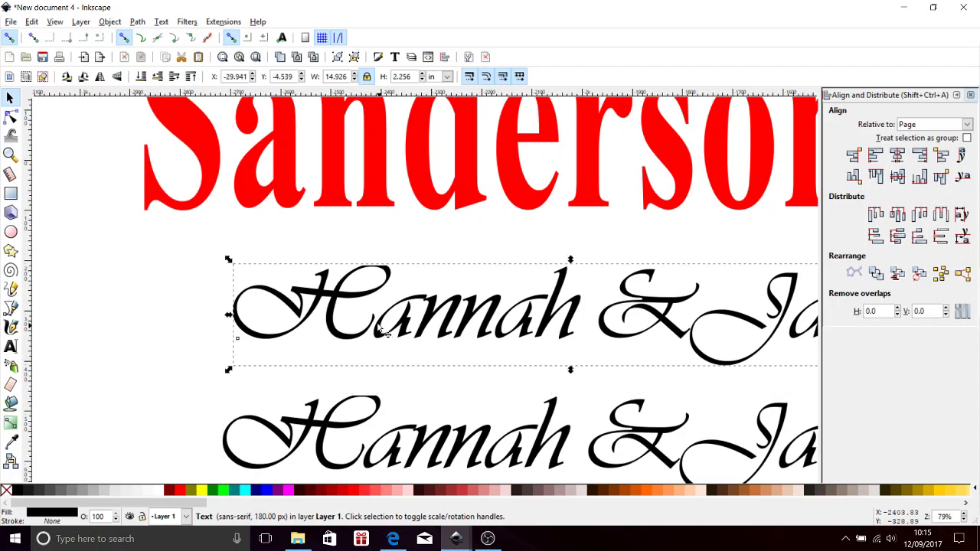
# Convert the upper script names text into a dynamic offset with Path > Dynamic Offset.
pyautogui.click(113, 22)
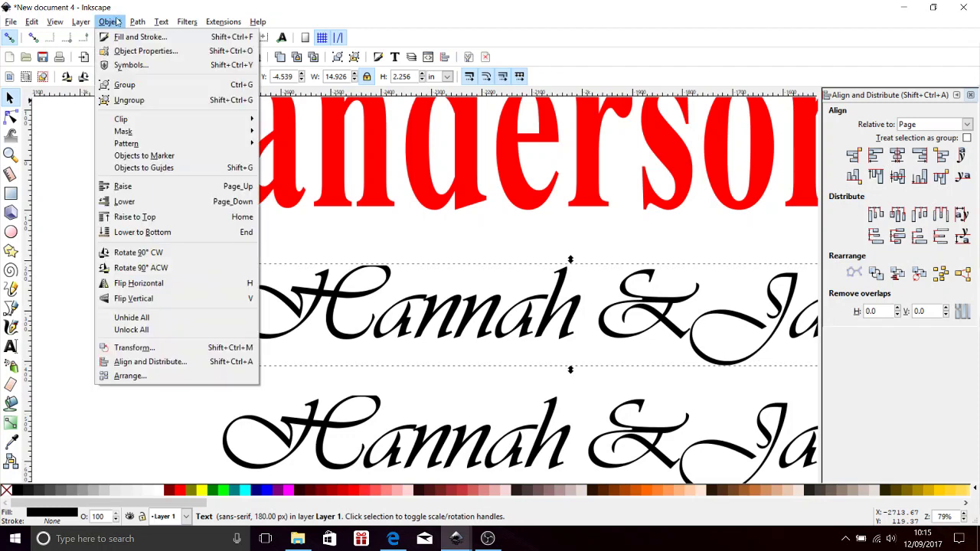
pyautogui.moveTo(131, 22)
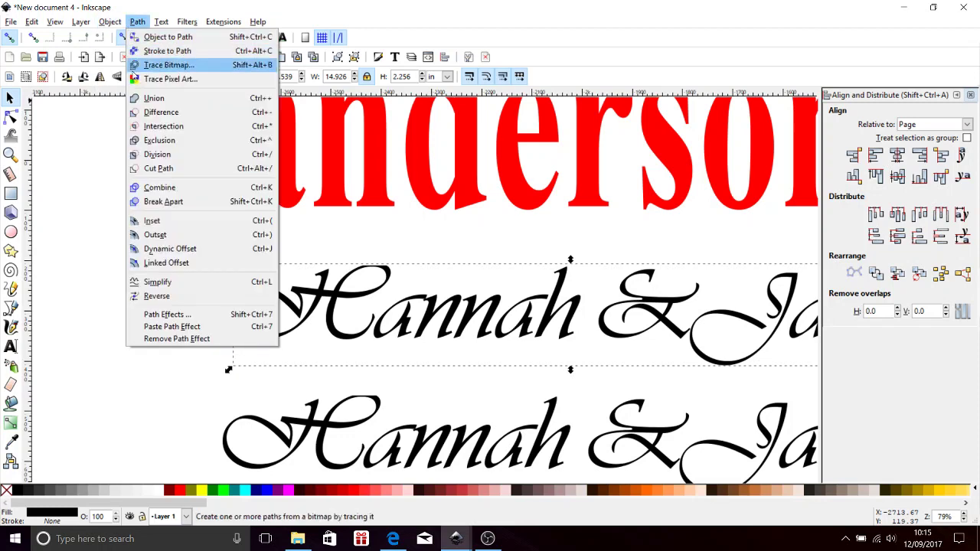
pyautogui.click(162, 249)
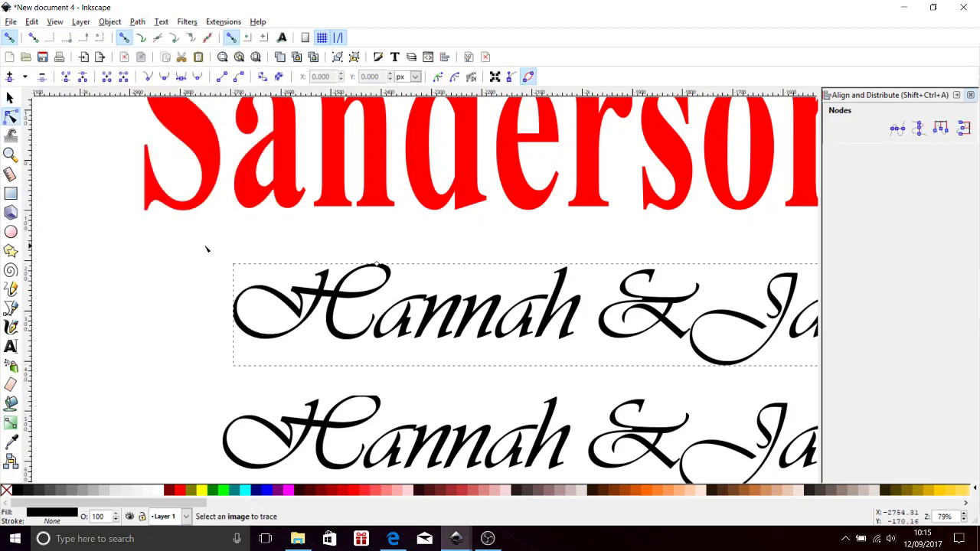
# Adjust the offset handle until the letters form a thick bold black outline.
pyautogui.scroll(4, 385, 281)
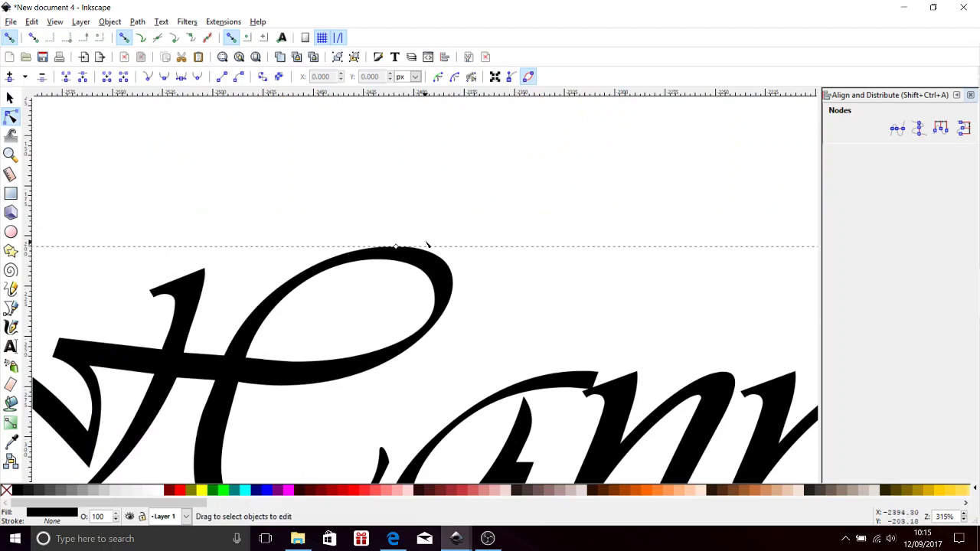
pyautogui.scroll(-5, 438, 239)
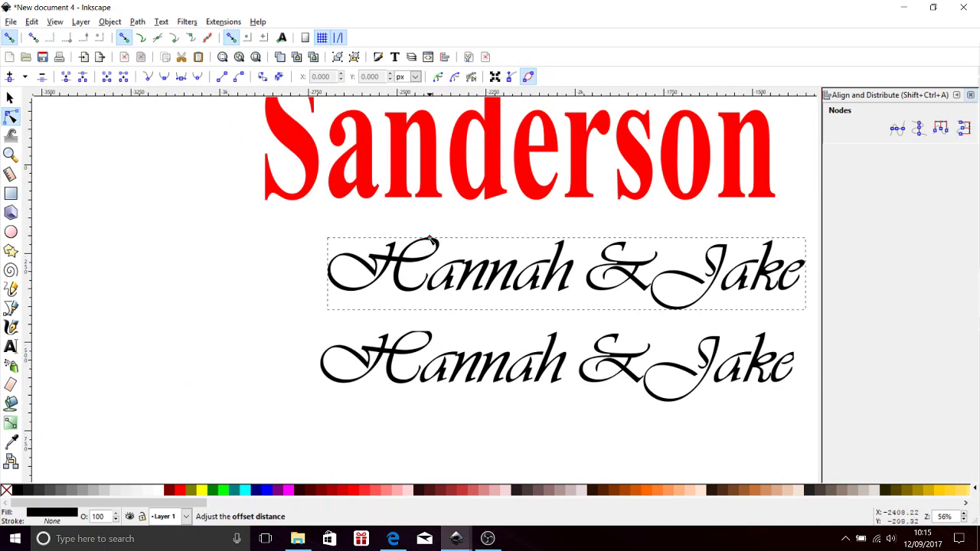
pyautogui.moveTo(429, 237); pyautogui.dragTo(429, 232)
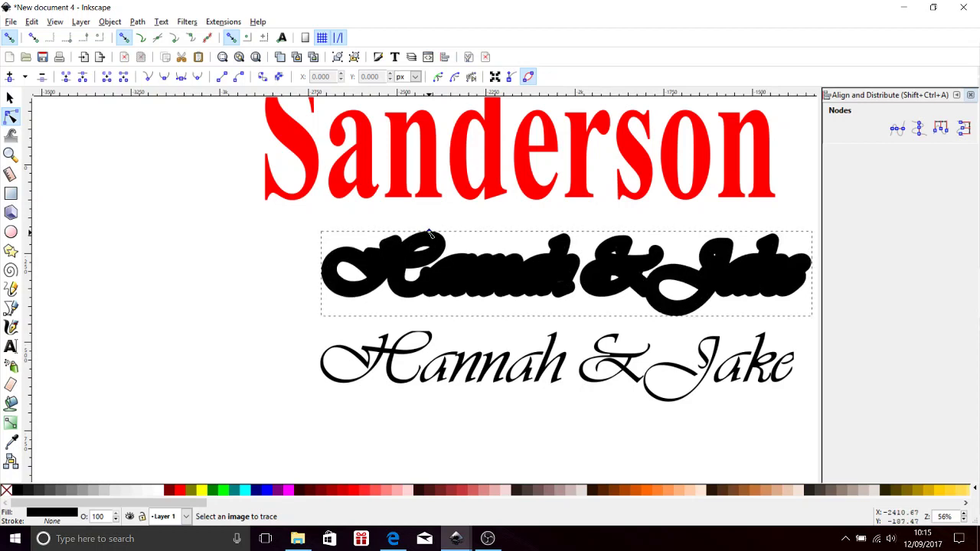
pyautogui.moveTo(429, 234); pyautogui.dragTo(429, 235)
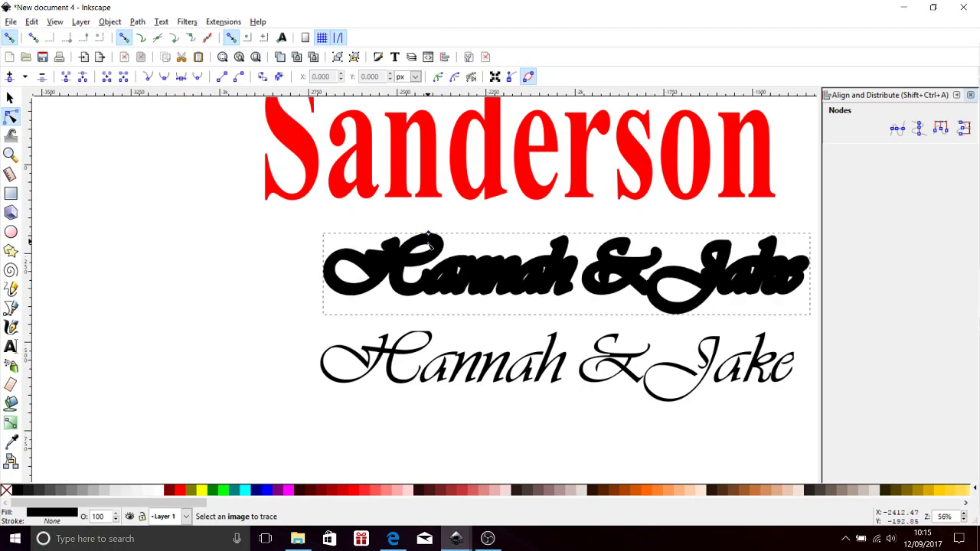
pyautogui.moveTo(428, 242); pyautogui.dragTo(427, 249)
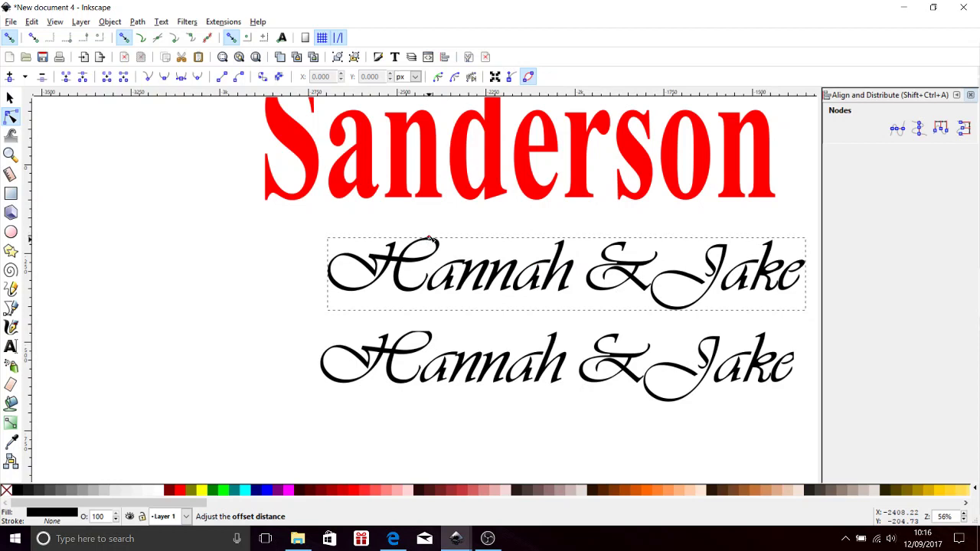
pyautogui.moveTo(429, 240); pyautogui.dragTo(426, 240)
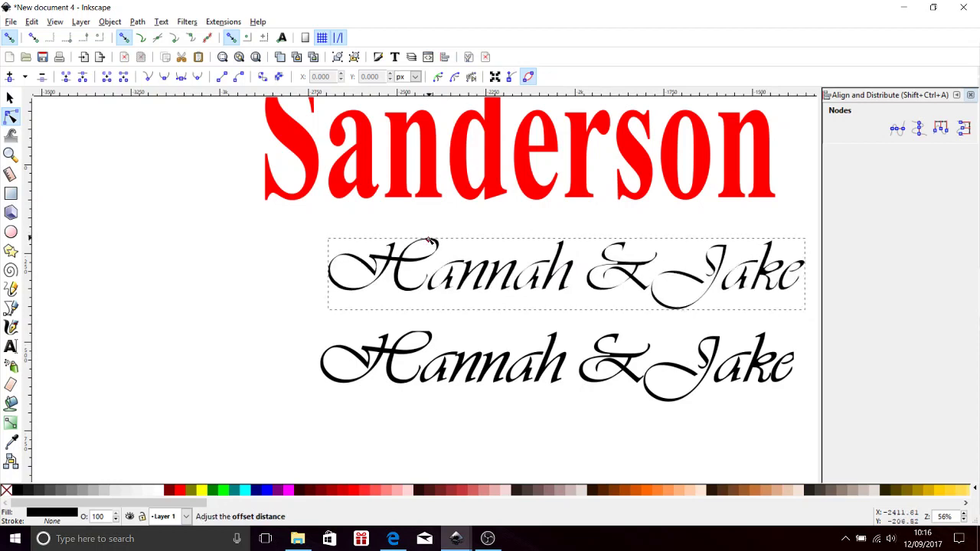
pyautogui.moveTo(428, 238); pyautogui.dragTo(431, 238)
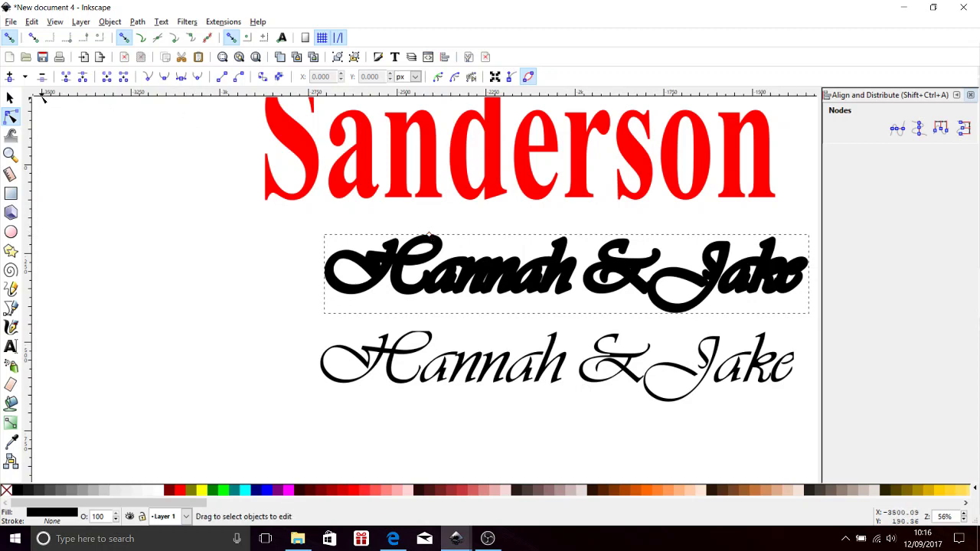
# Move the bold black outline up across the lower red surname text.
pyautogui.click(10, 98)
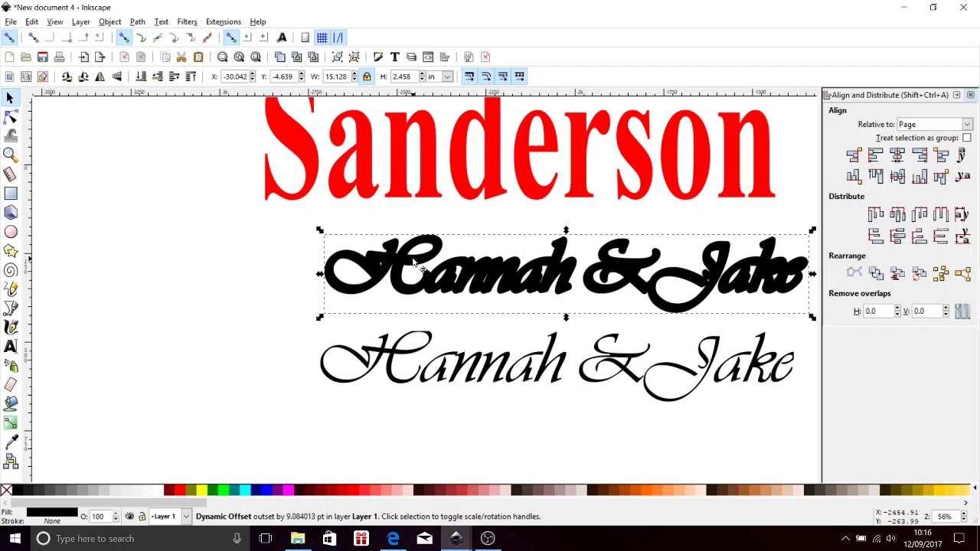
pyautogui.moveTo(413, 263); pyautogui.dragTo(363, 153)
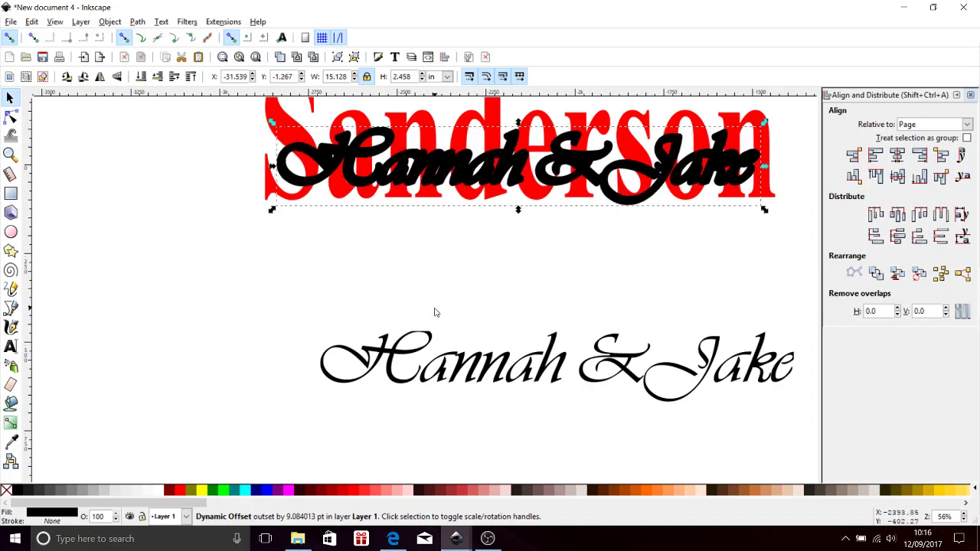
pyautogui.scroll(-3, 401, 261)
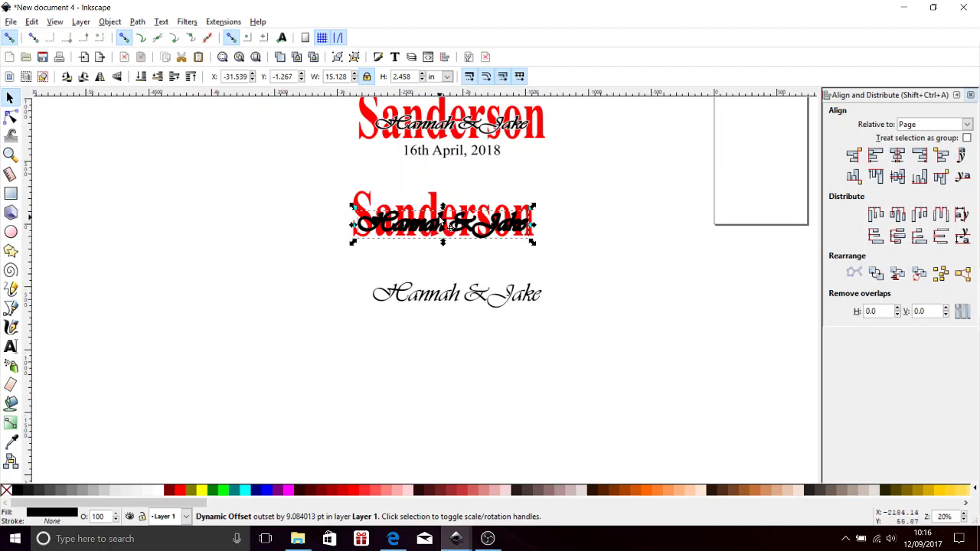
pyautogui.scroll(3, 442, 222)
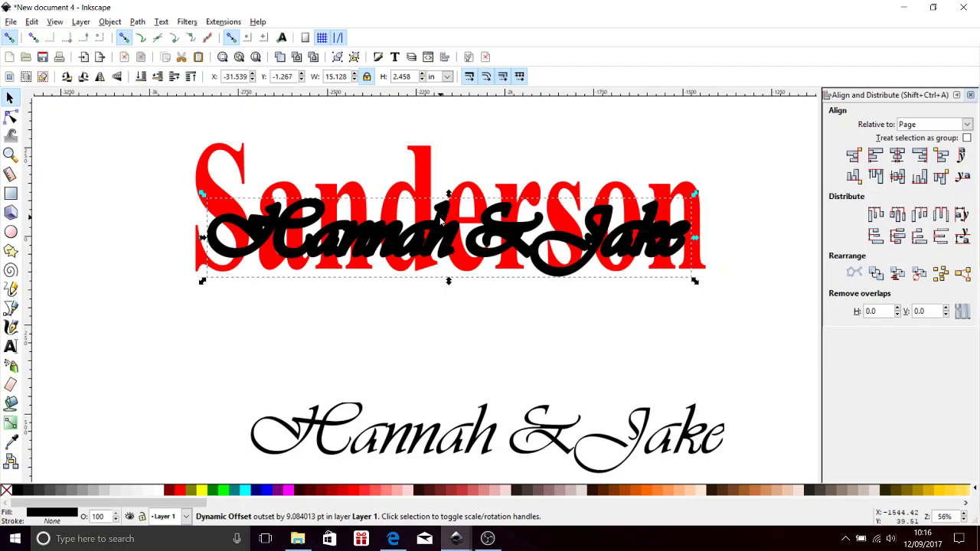
pyautogui.press('shift')
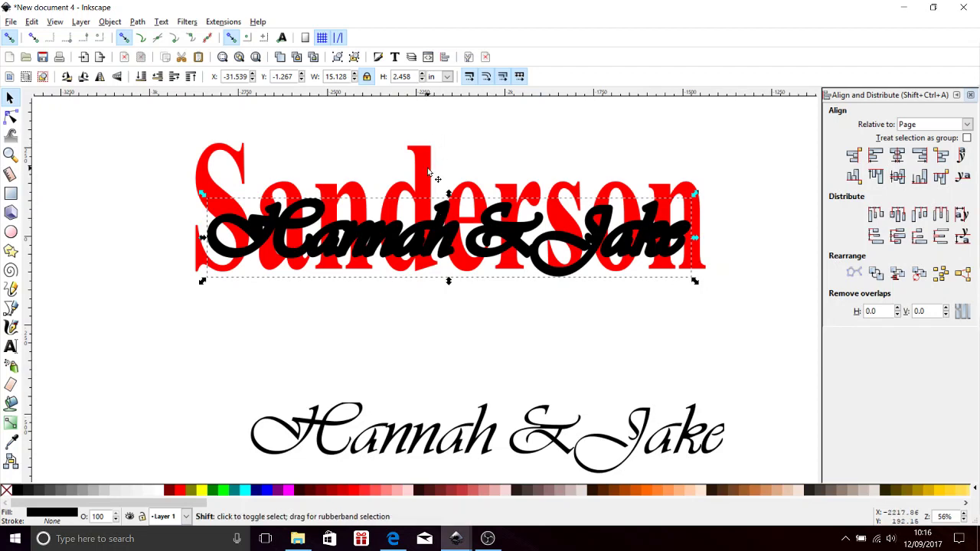
# Centre the outline on the red surname horizontally and vertically, relative to Last selected.
pyautogui.keyDown('shift'); pyautogui.click(429, 172); pyautogui.keyUp('shift')
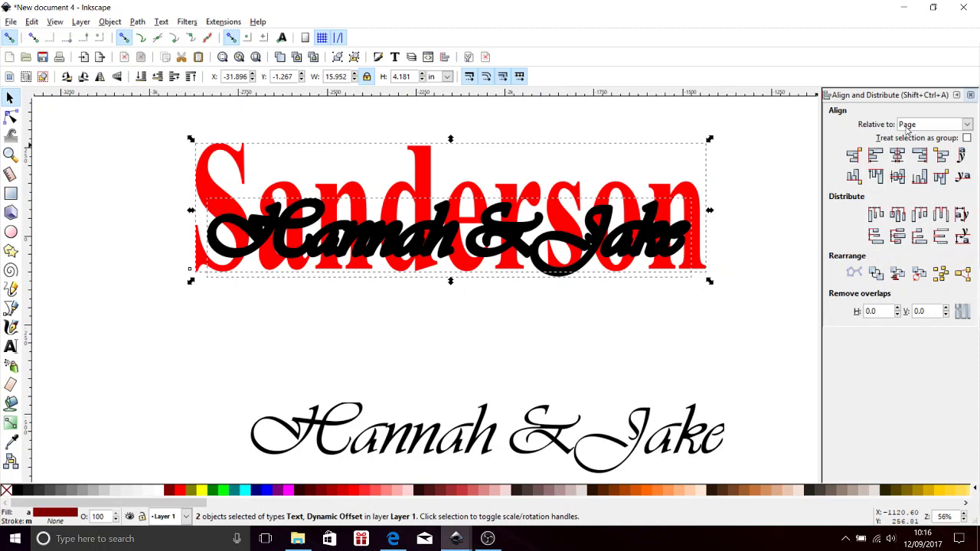
pyautogui.click(967, 125)
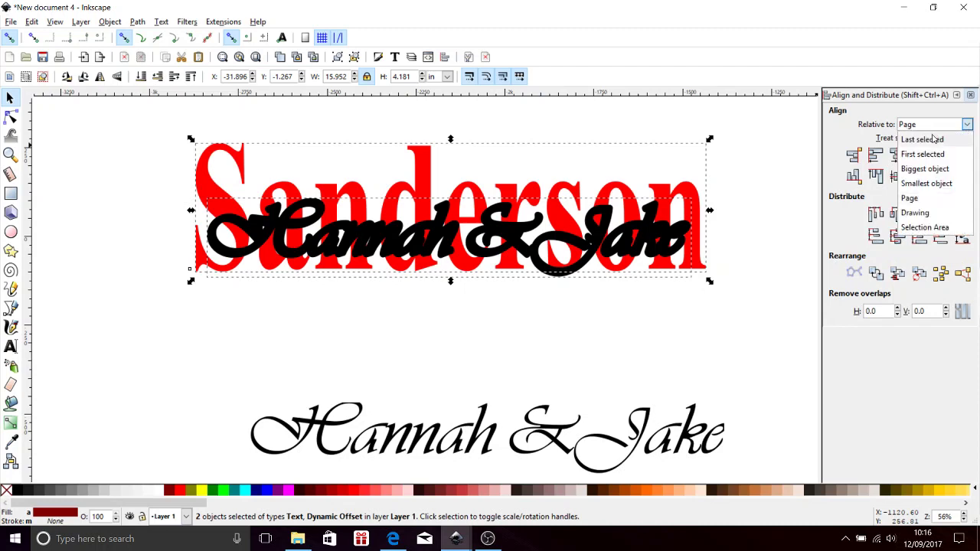
pyautogui.click(934, 140)
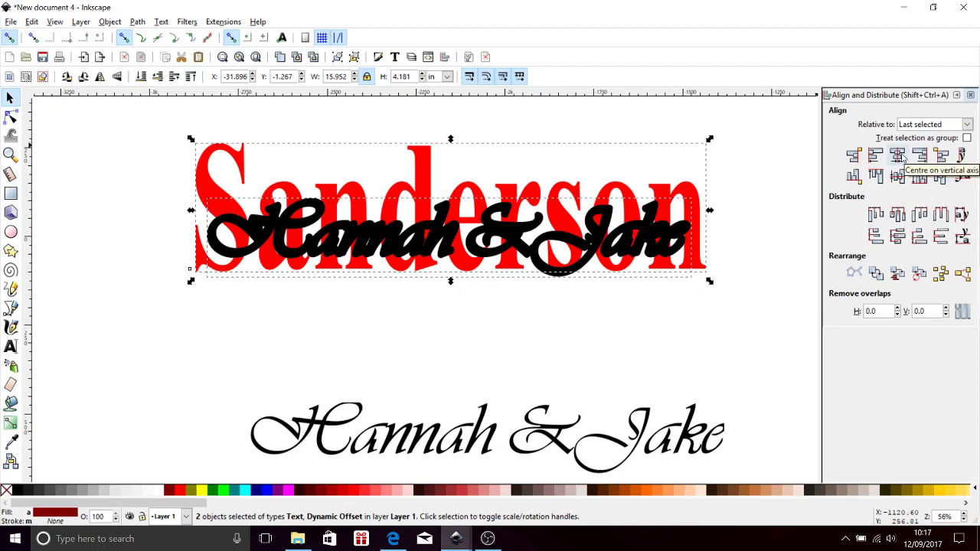
pyautogui.click(900, 155)
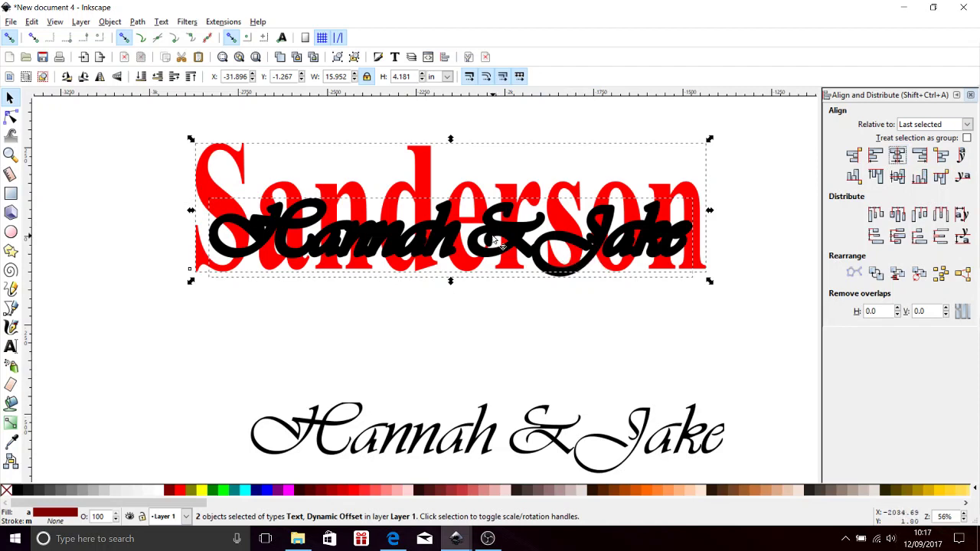
pyautogui.click(898, 177)
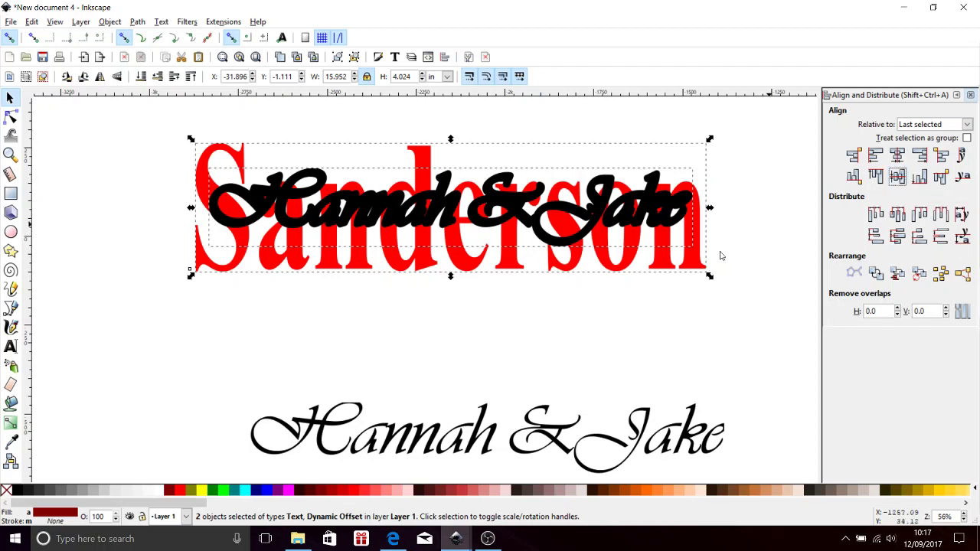
# Nudge the outline slightly lower and re-centre it horizontally over the surname.
pyautogui.click(614, 334)
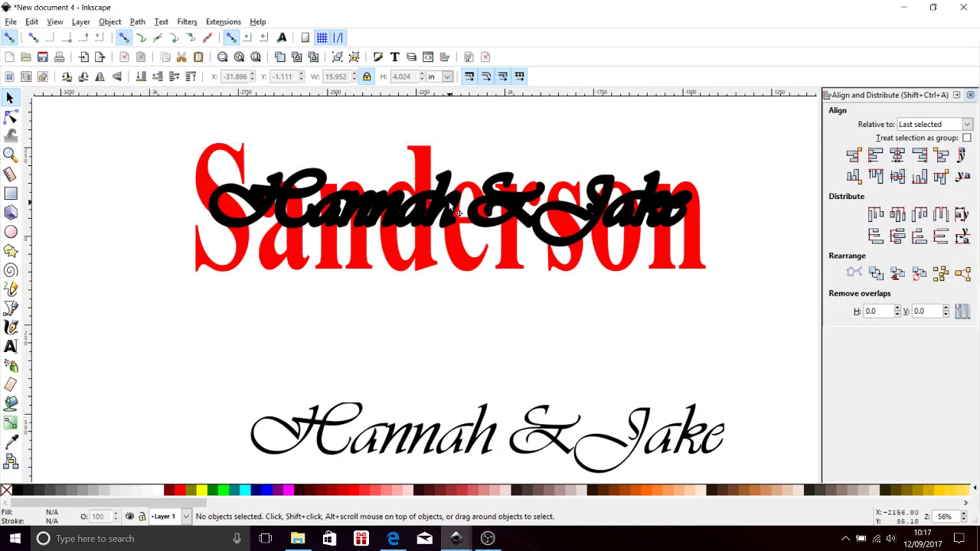
pyautogui.moveTo(450, 220); pyautogui.dragTo(442, 229)
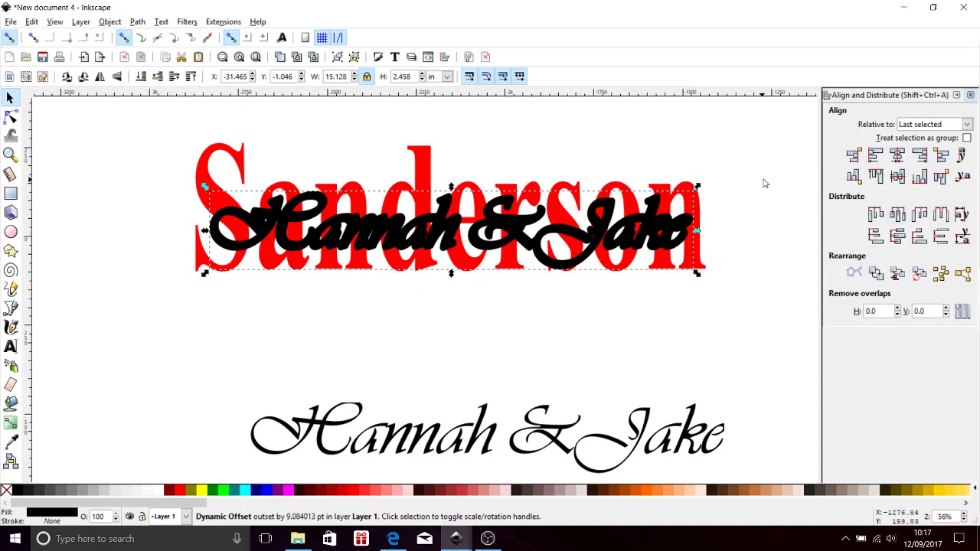
pyautogui.keyDown('shift'); pyautogui.click(423, 173); pyautogui.keyUp('shift')
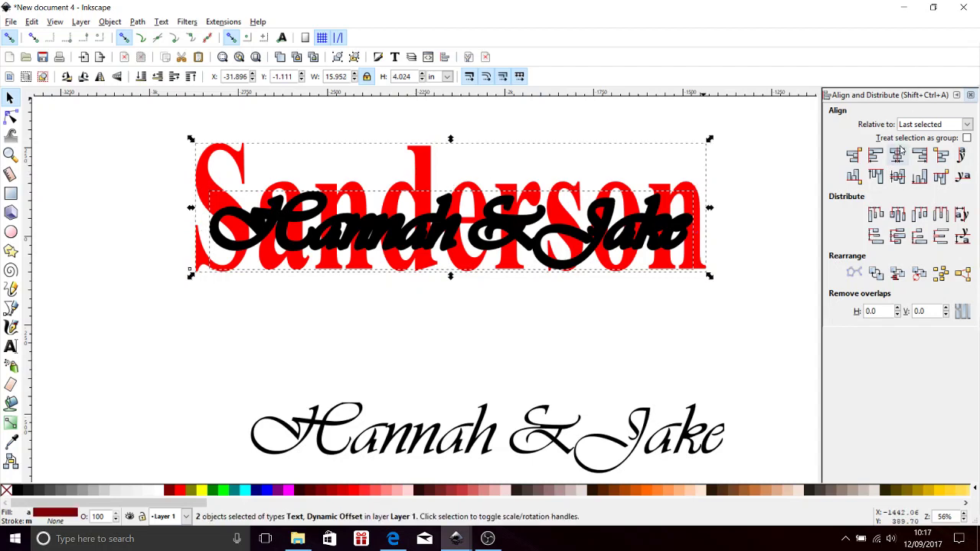
pyautogui.click(898, 156)
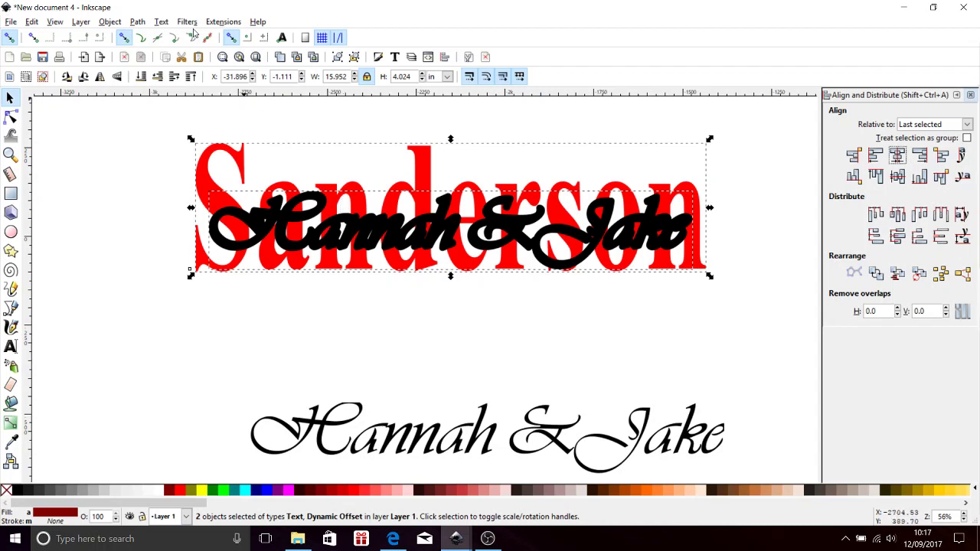
# Cut the outline out of the red surname with Path > Difference and move the script names into the gap.
pyautogui.click(138, 22)
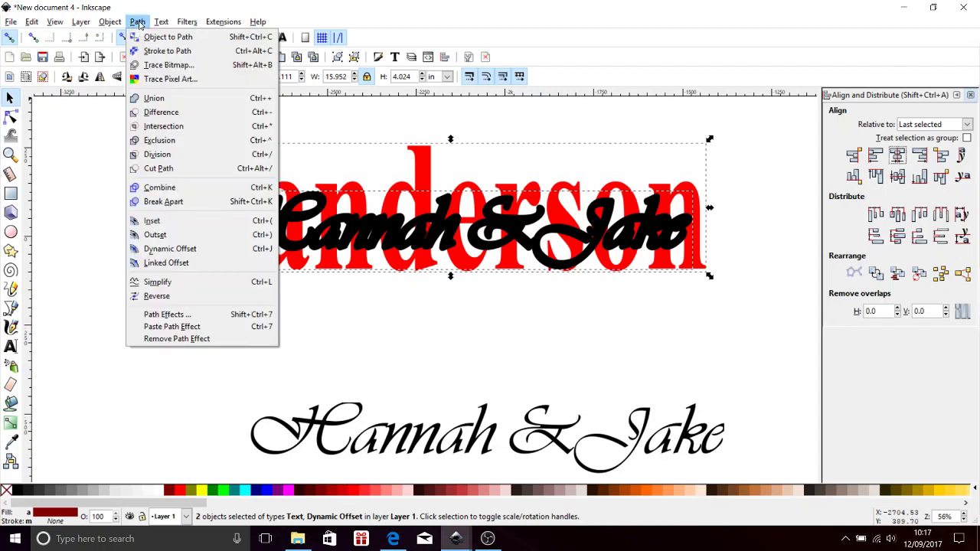
pyautogui.click(159, 113)
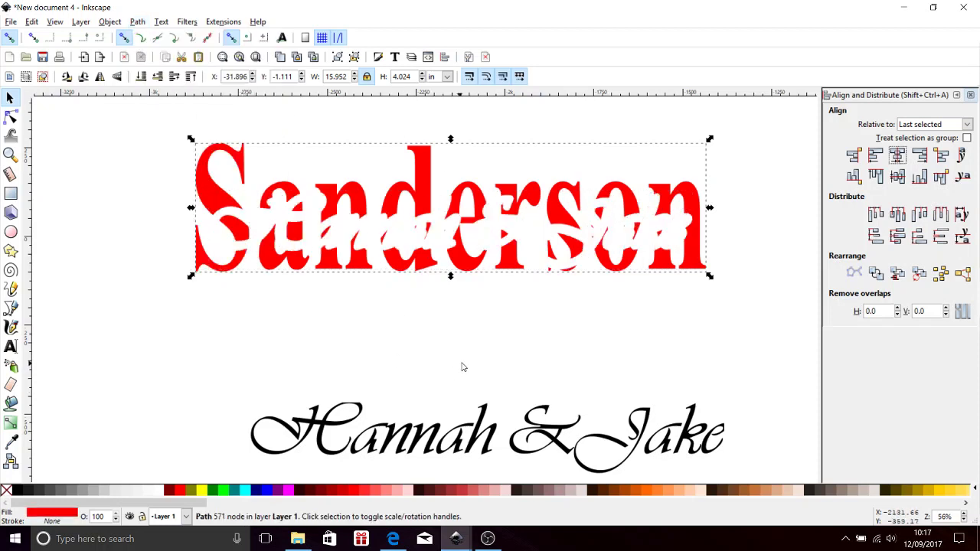
pyautogui.click(442, 435)
pyautogui.moveTo(444, 439); pyautogui.dragTo(399, 222)
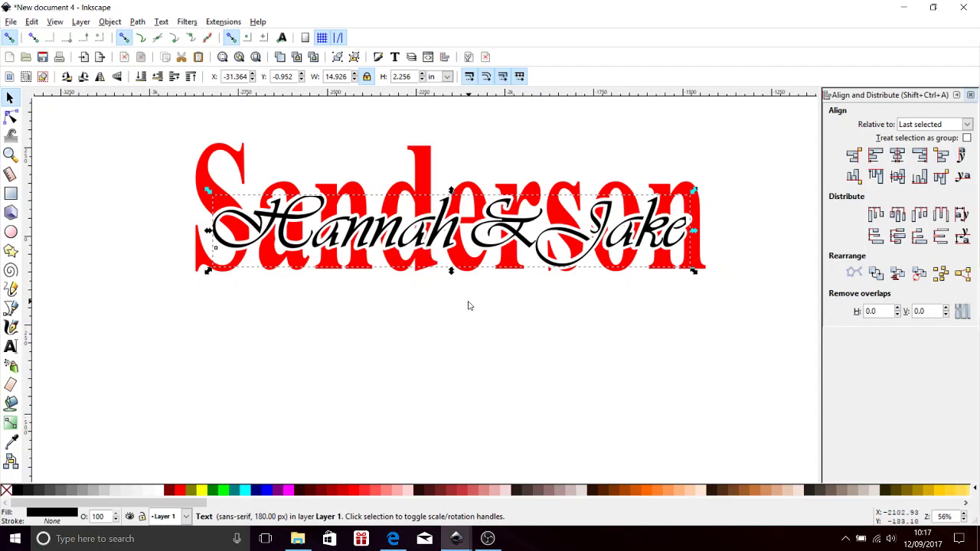
pyautogui.click(413, 320)
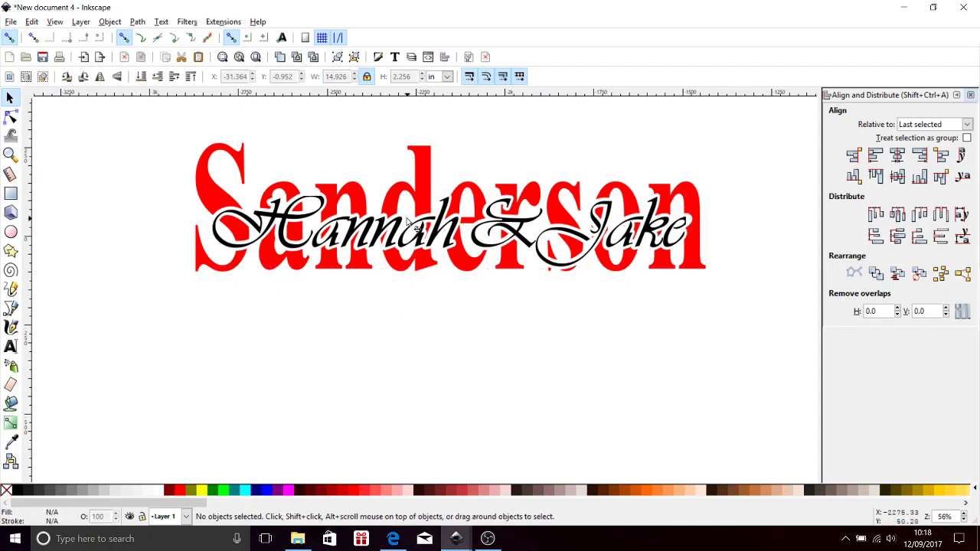
# Type the date line '16th April, 2018' below the Sanderson lettering.
pyautogui.keyDown('ctrl'); pyautogui.scroll(-2, 414, 222); pyautogui.keyUp('ctrl')
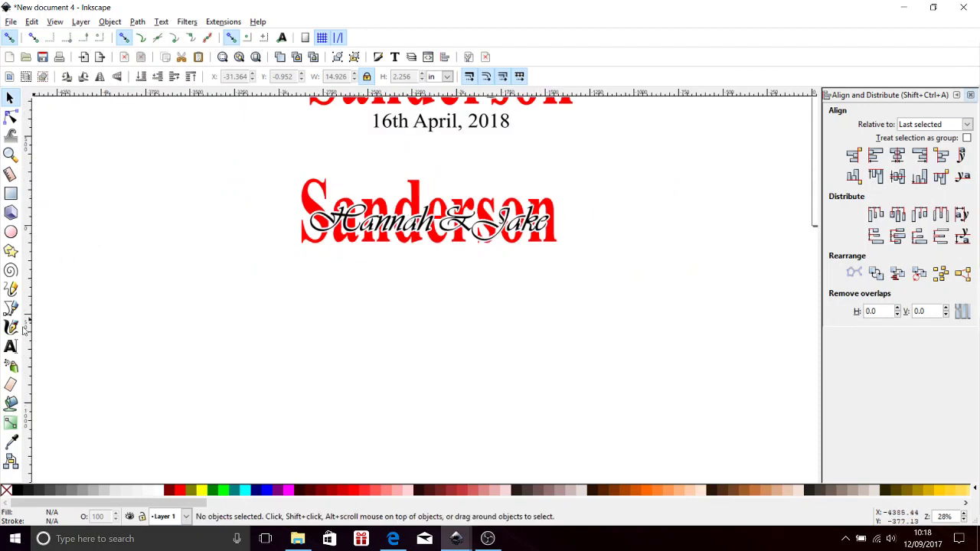
pyautogui.click(12, 346)
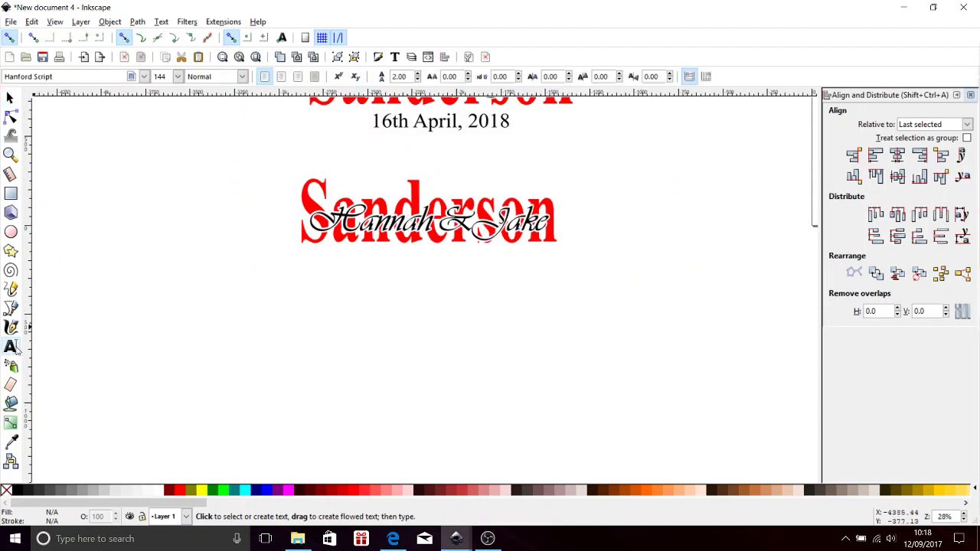
pyautogui.click(367, 272)
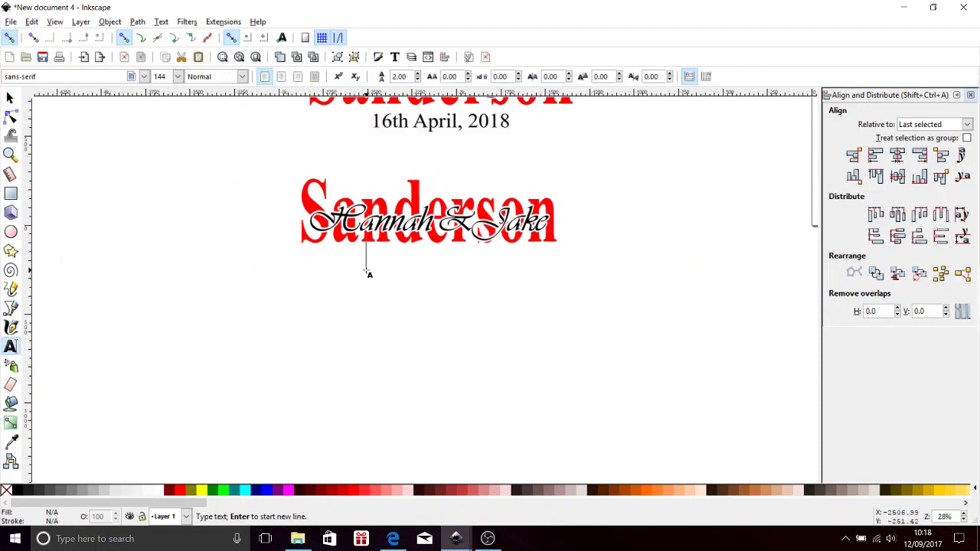
pyautogui.write('16th ')
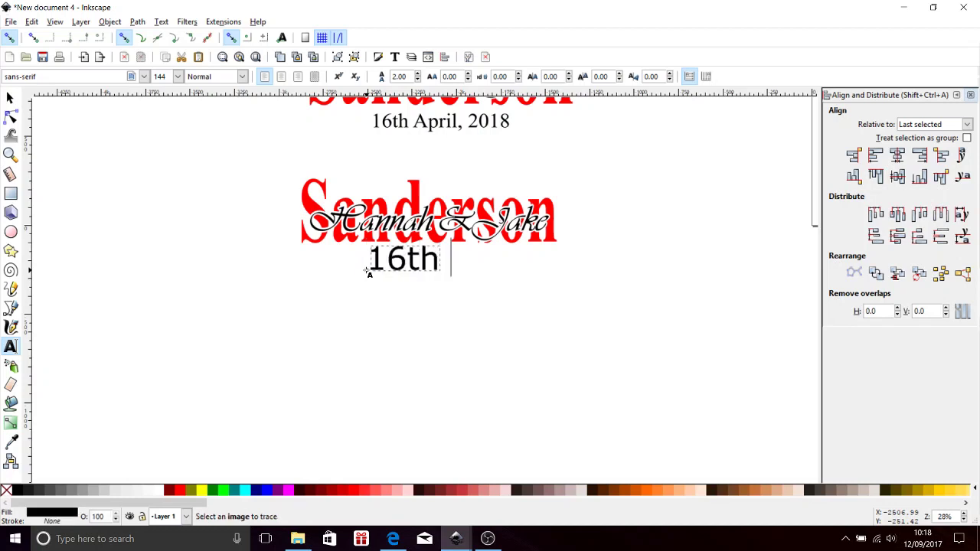
pyautogui.write('April')
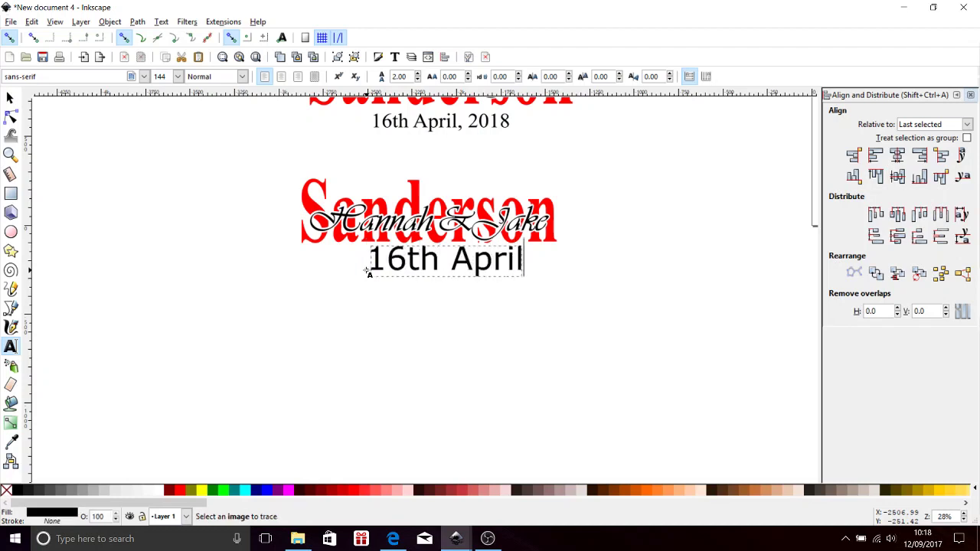
pyautogui.press('BackSpace')
pyautogui.write(', 2018')
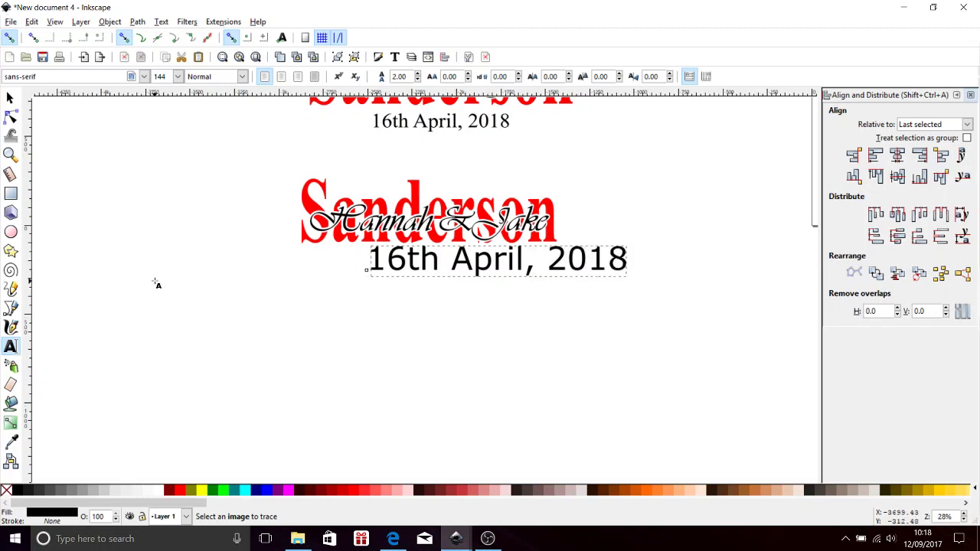
# Shrink the date text and position it right under Hannah & Jake.
pyautogui.click(9, 97)
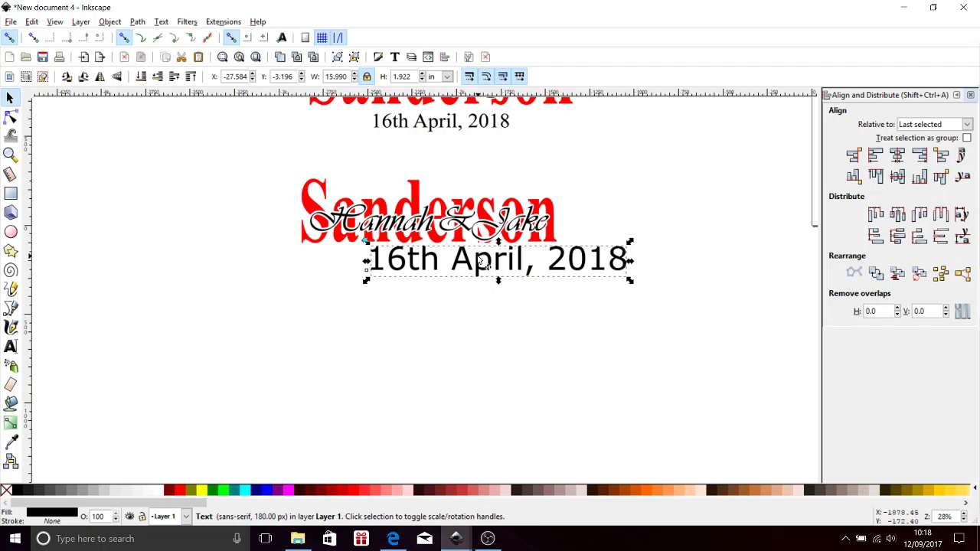
pyautogui.moveTo(487, 267); pyautogui.dragTo(418, 282)
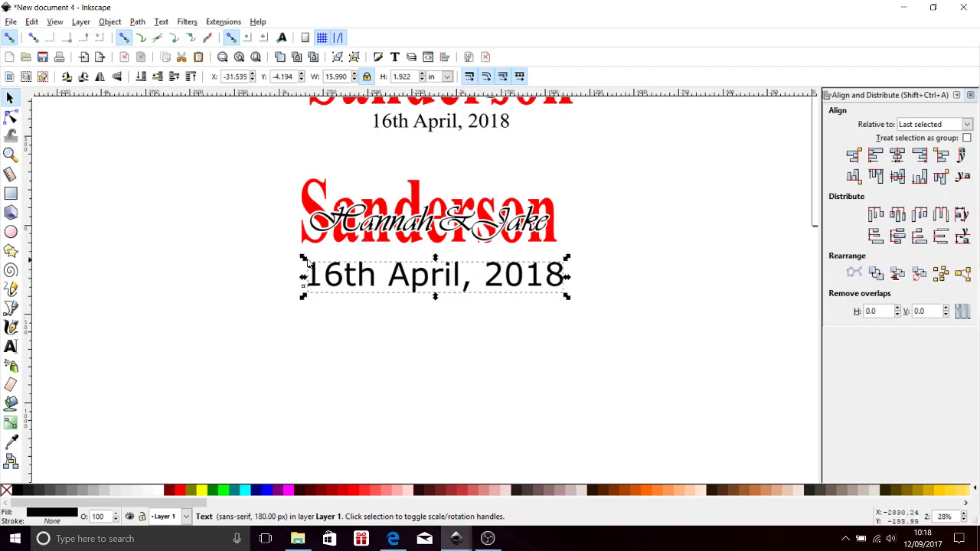
pyautogui.moveTo(306, 261); pyautogui.dragTo(333, 271)
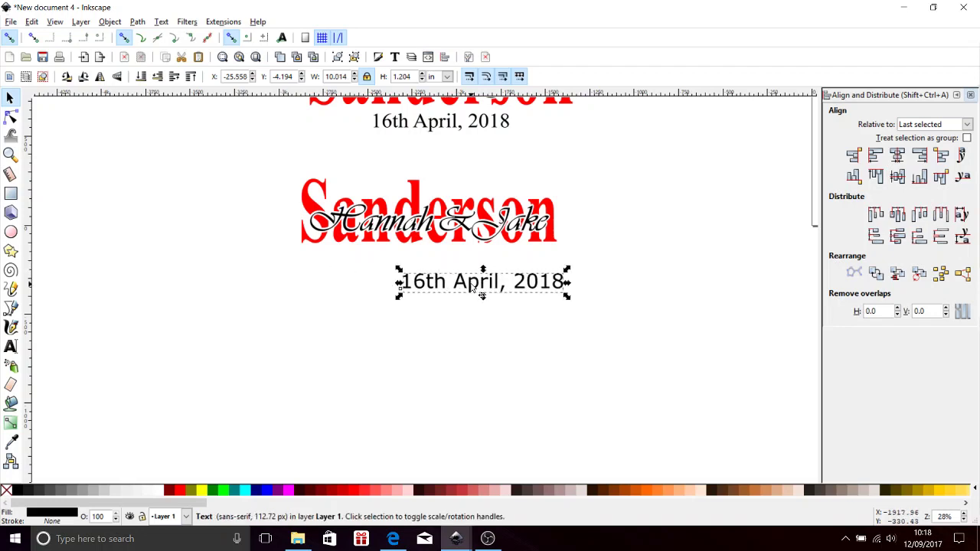
pyautogui.moveTo(482, 295); pyautogui.dragTo(424, 269)
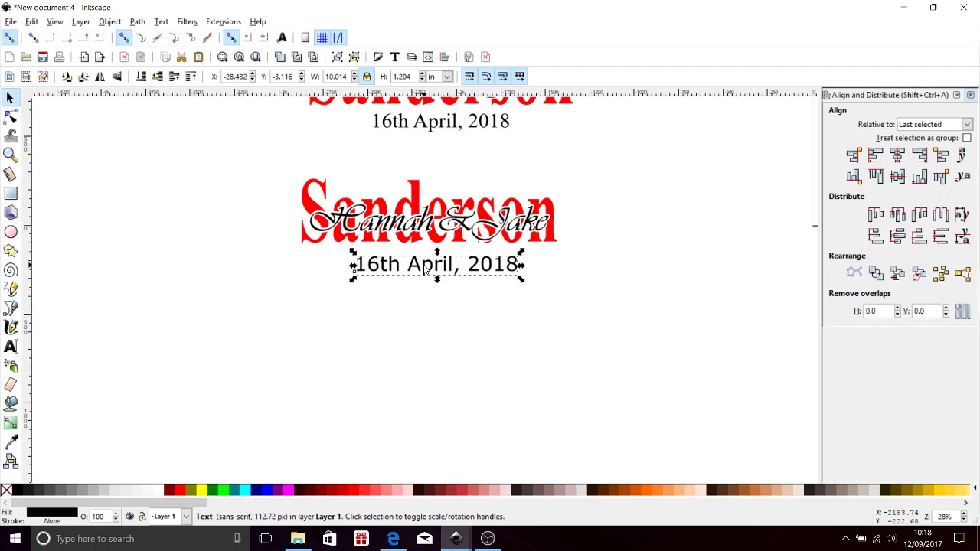
# Select all of the date text and browse the font family list.
pyautogui.doubleClick(426, 271)
pyautogui.hotkey('ctrl', 'a')
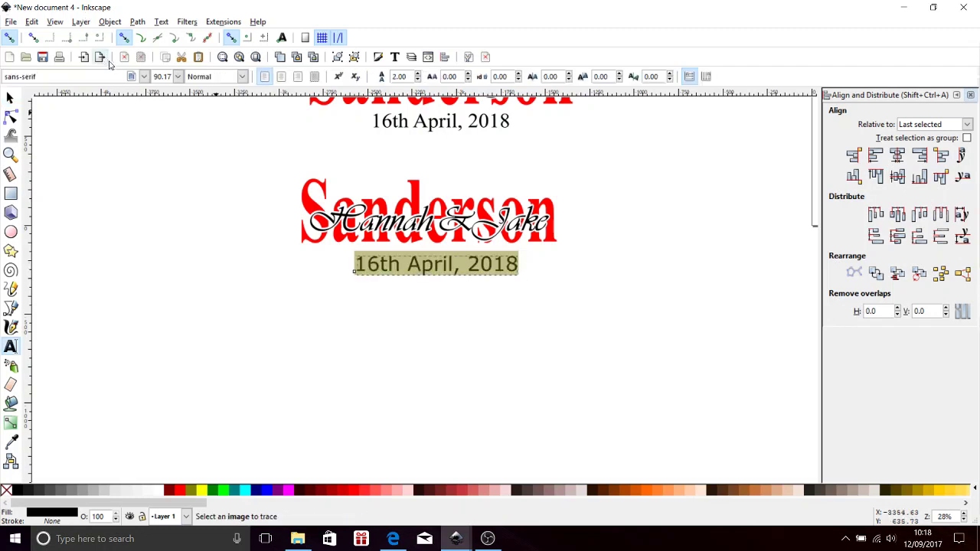
pyautogui.click(145, 77)
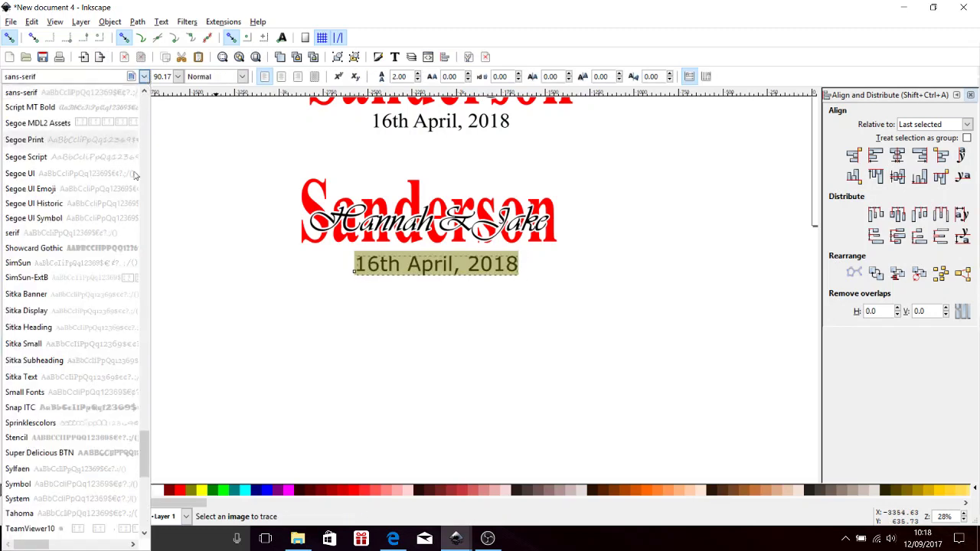
pyautogui.moveTo(142, 434); pyautogui.dragTo(142, 464)
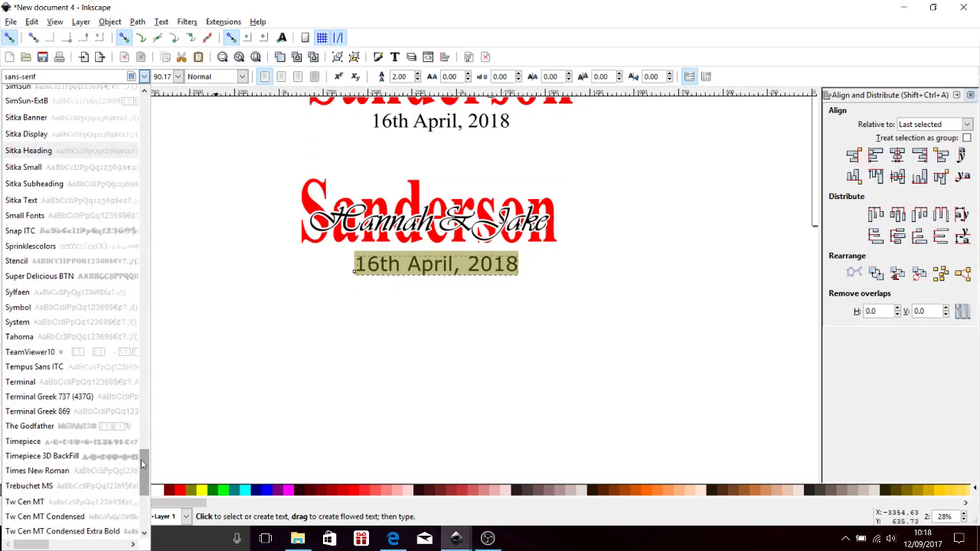
# Set the date to Times New Roman and centre it horizontally under Sanderson.
pyautogui.click(46, 471)
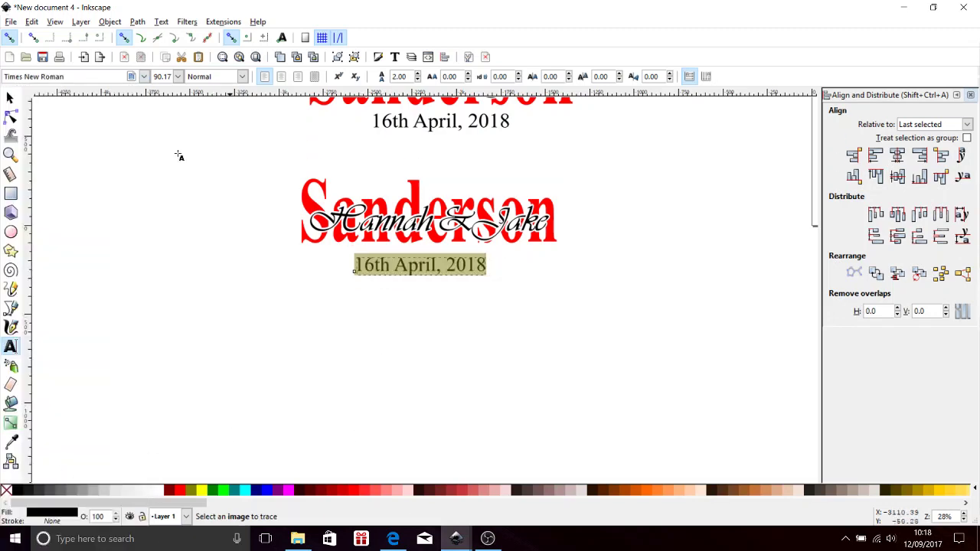
pyautogui.click(9, 98)
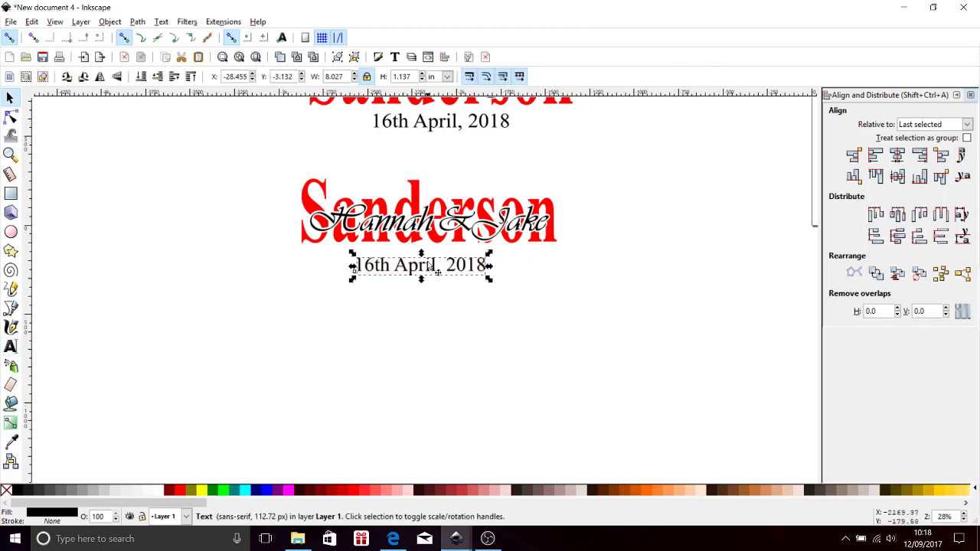
pyautogui.moveTo(433, 276); pyautogui.dragTo(429, 262)
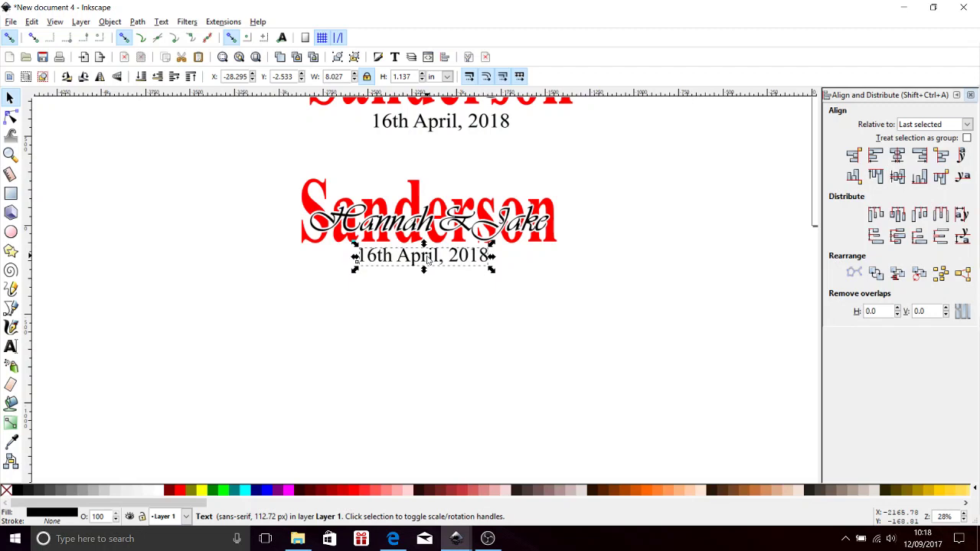
pyautogui.keyDown('shift'); pyautogui.click(413, 199); pyautogui.keyUp('shift')
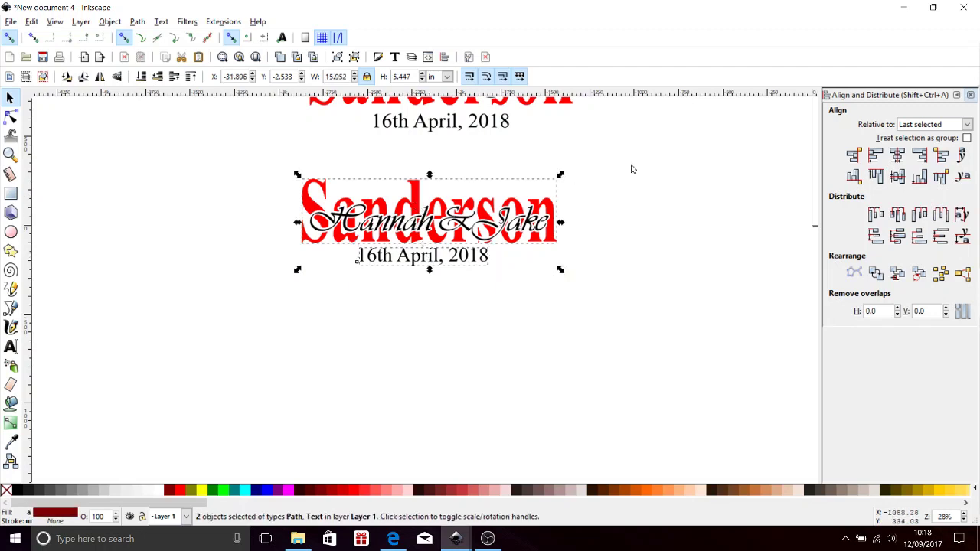
pyautogui.click(898, 156)
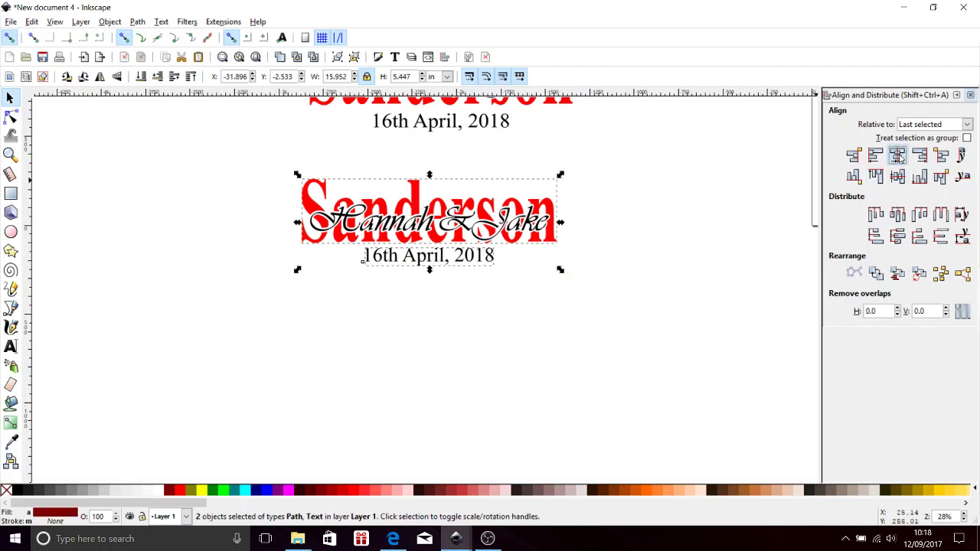
pyautogui.click(557, 353)
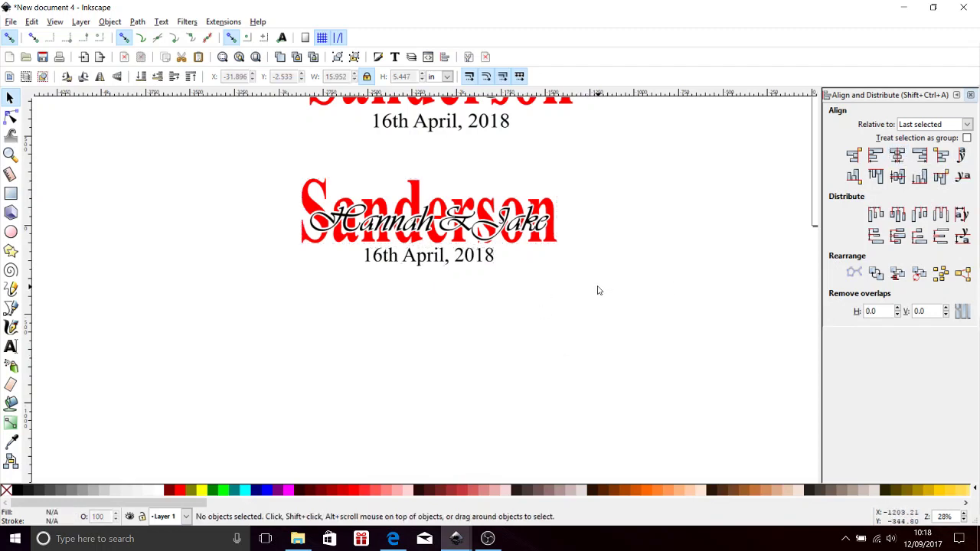
pyautogui.moveTo(599, 285); pyautogui.dragTo(254, 155)
pyautogui.click(109, 22)
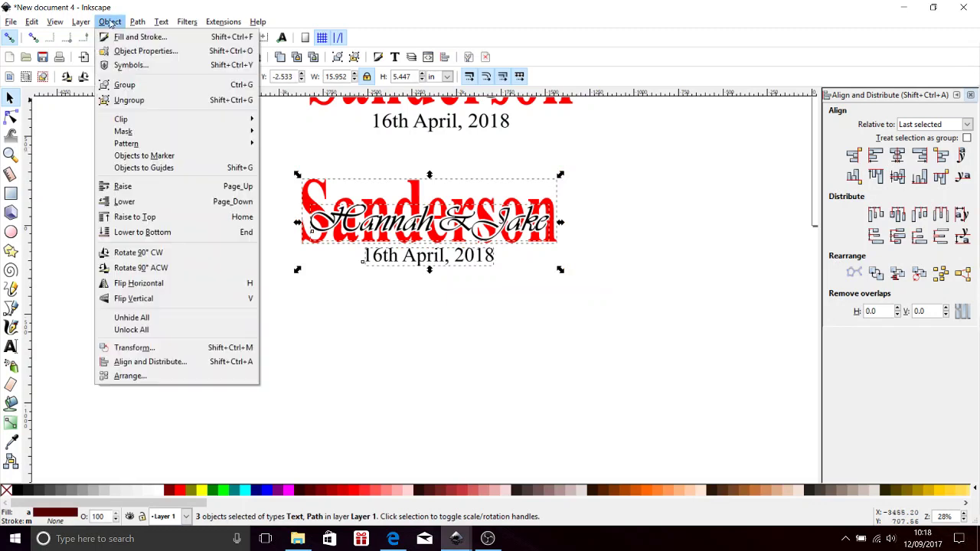
pyautogui.click(125, 84)
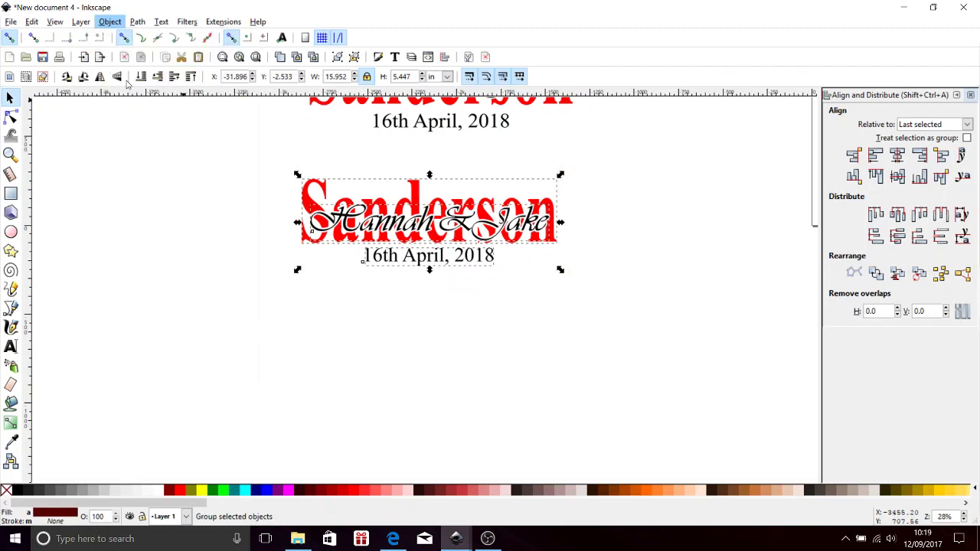
pyautogui.moveTo(343, 240); pyautogui.dragTo(326, 264)
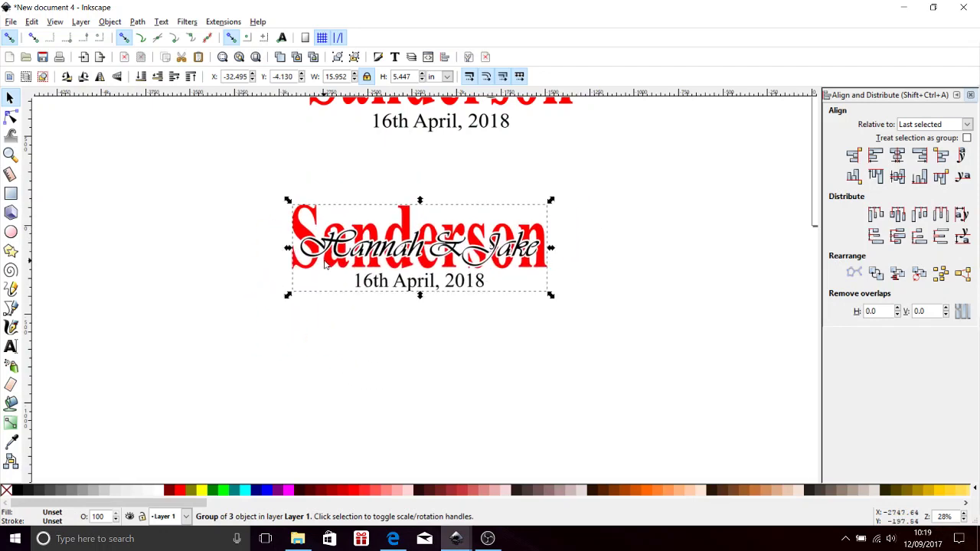
# Import plaque image 3 from the shapes folder as an embedded JPEG.
pyautogui.click(12, 23)
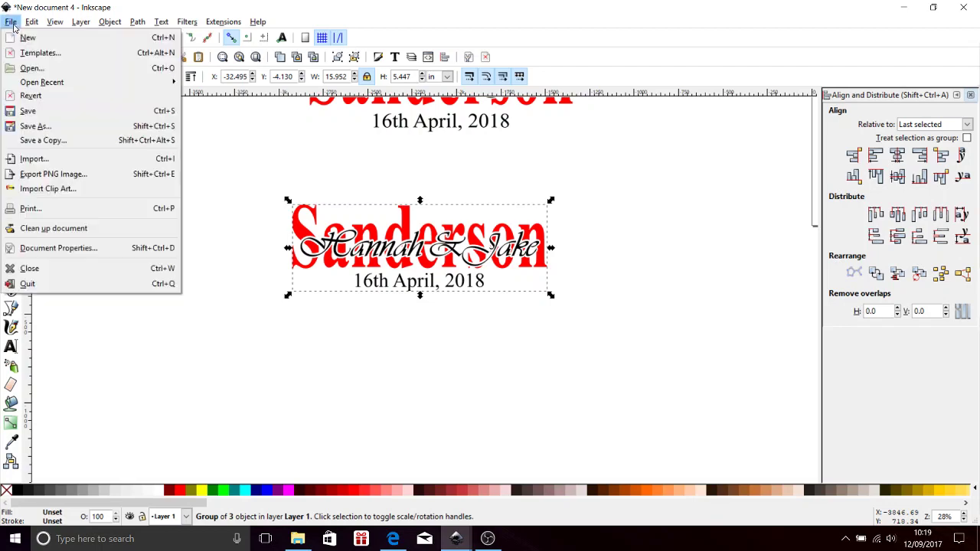
pyautogui.click(34, 159)
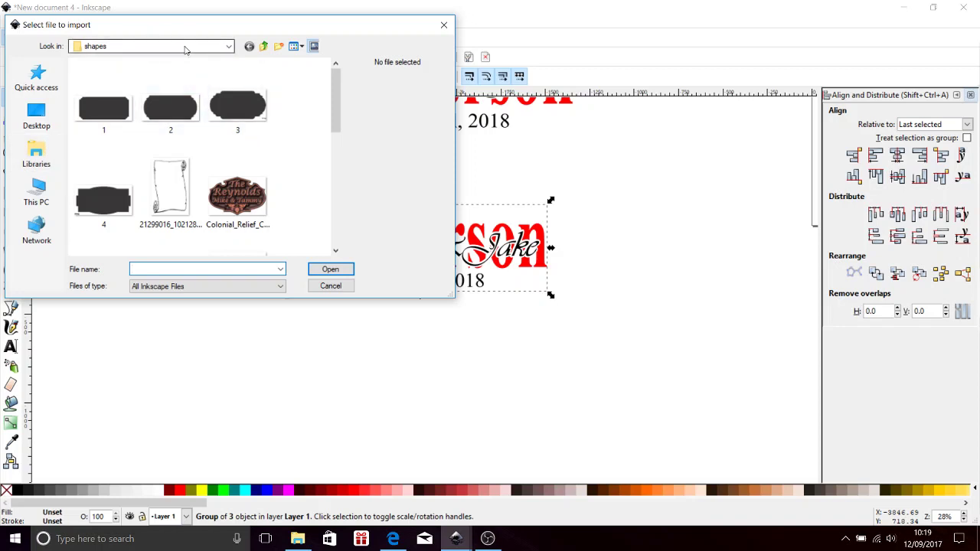
pyautogui.moveTo(335, 77)
pyautogui.mouseDown()
pyautogui.moveTo(331, 202)
pyautogui.moveTo(330, 80)
pyautogui.mouseUp()
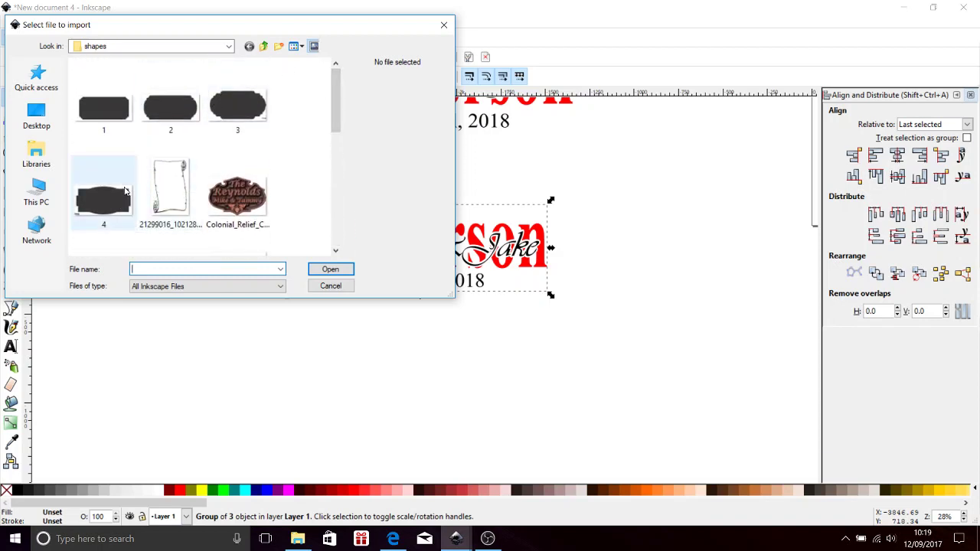
pyautogui.click(242, 115)
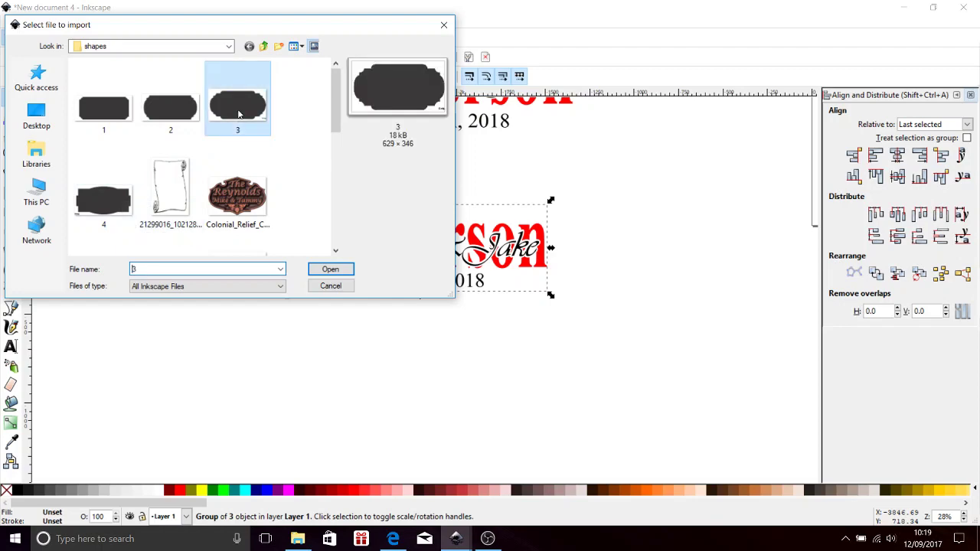
pyautogui.click(329, 269)
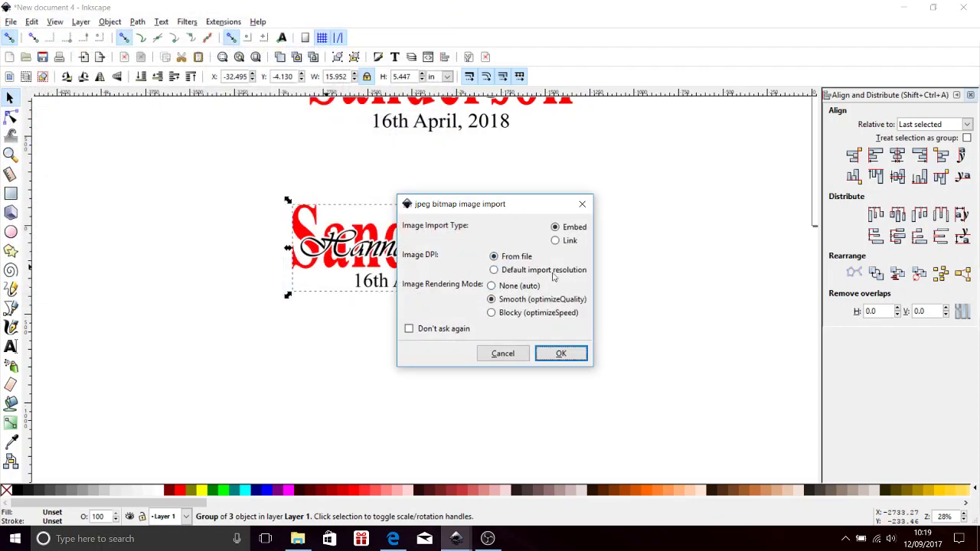
pyautogui.click(561, 354)
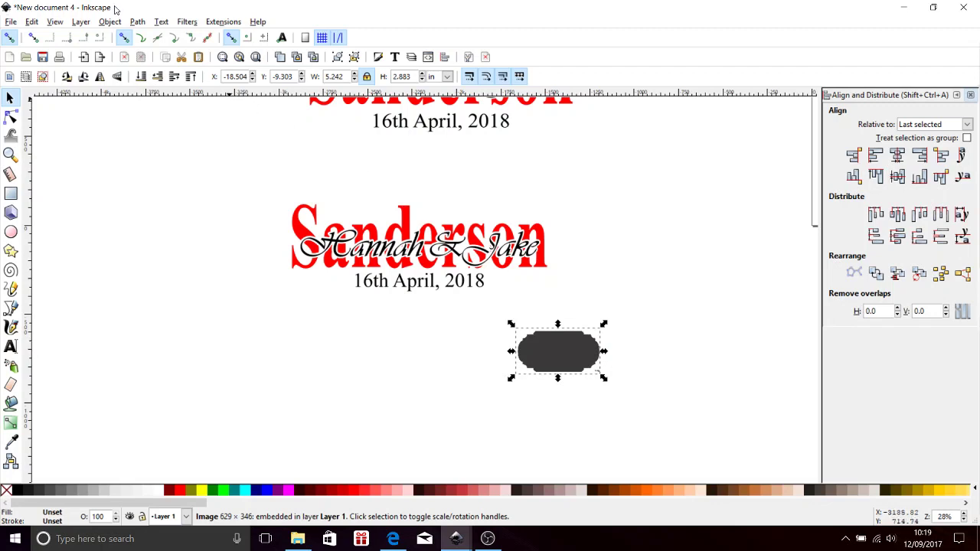
# Trace the plaque image with Brightness cutoff into a black path and move it left of the original.
pyautogui.click(136, 22)
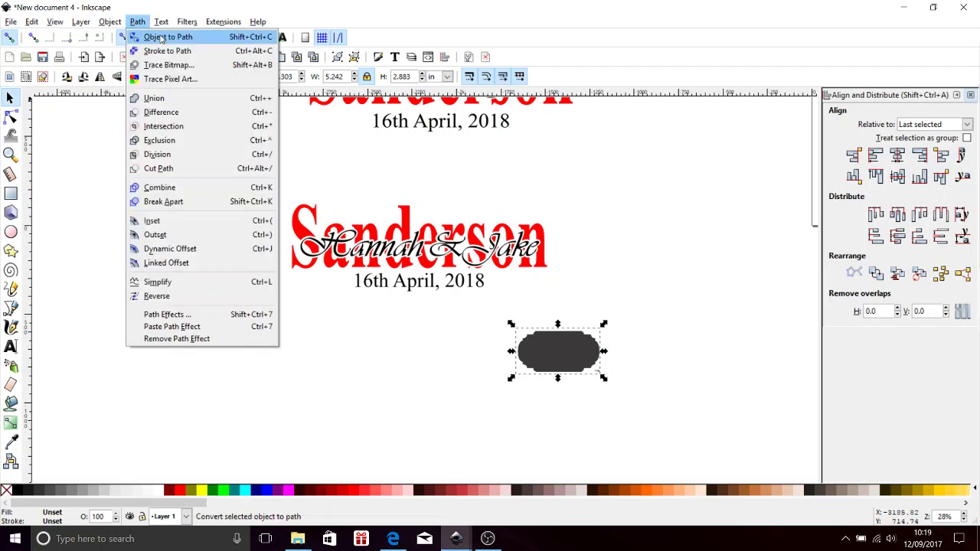
pyautogui.click(162, 37)
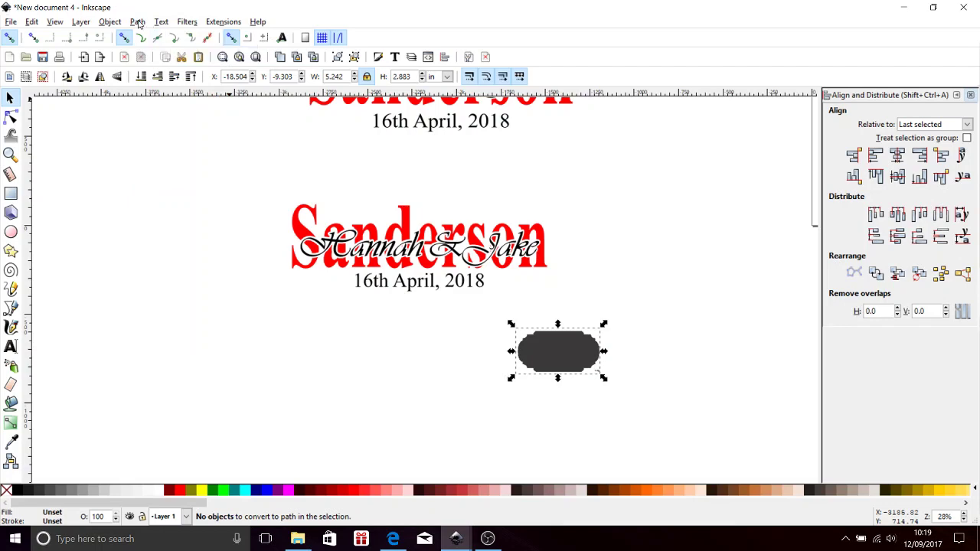
pyautogui.click(137, 23)
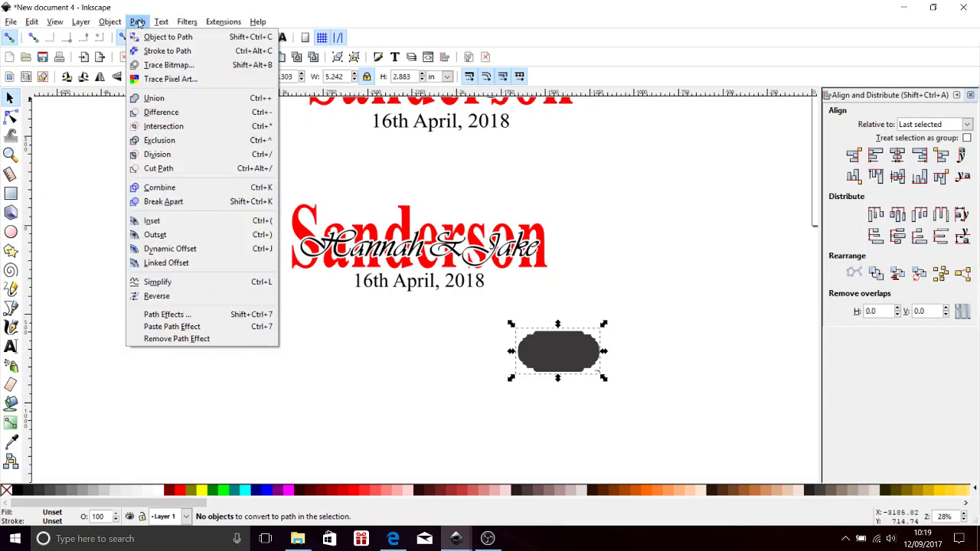
pyautogui.click(157, 68)
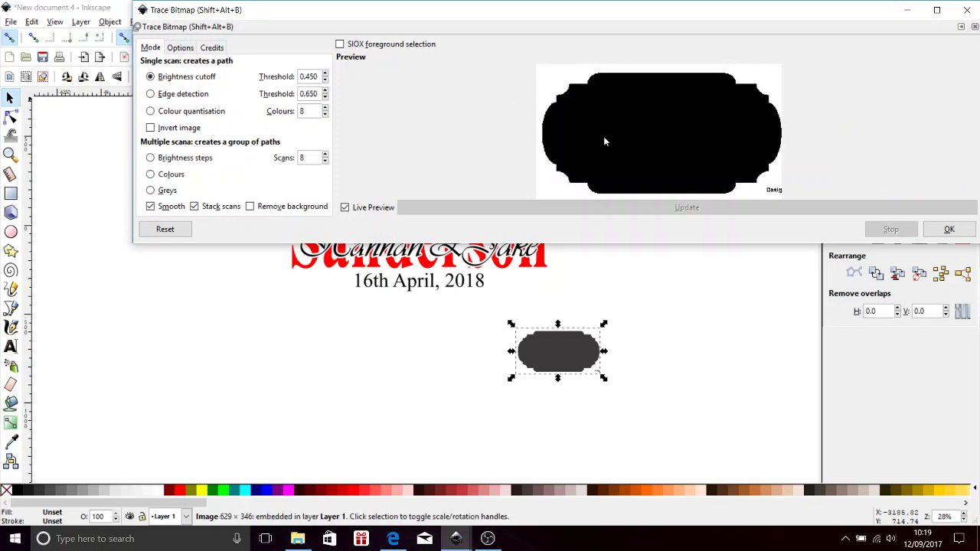
pyautogui.click(345, 208)
pyautogui.click(345, 207)
pyautogui.click(949, 229)
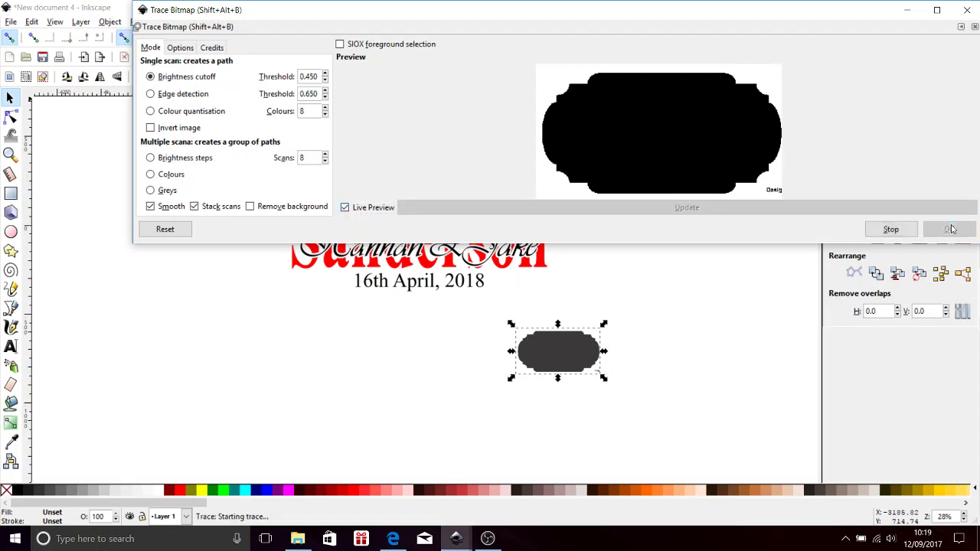
pyautogui.click(965, 8)
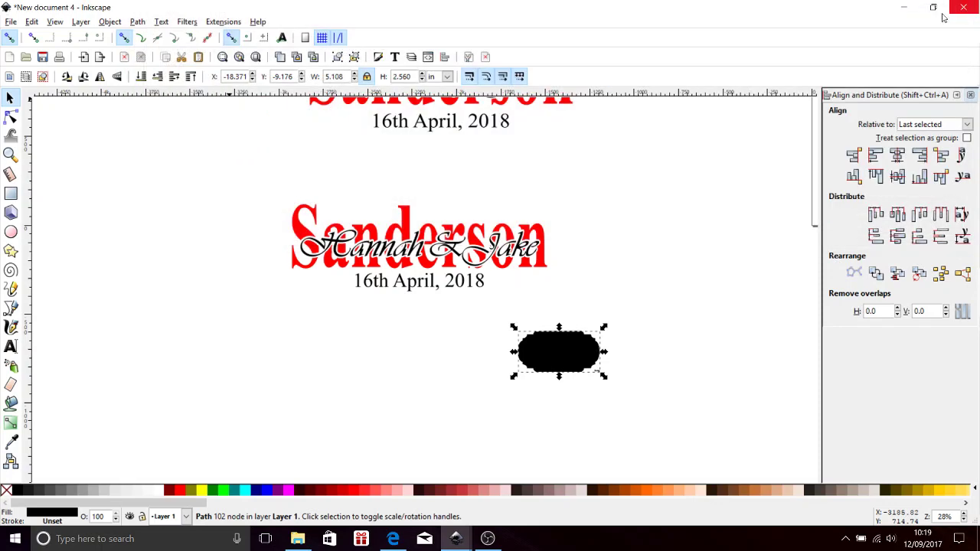
pyautogui.moveTo(557, 342); pyautogui.dragTo(363, 340)
# Delete the grey plaque image and enlarge the traced plaque to 9.008 × 4.516 in below the date.
pyautogui.click(552, 349)
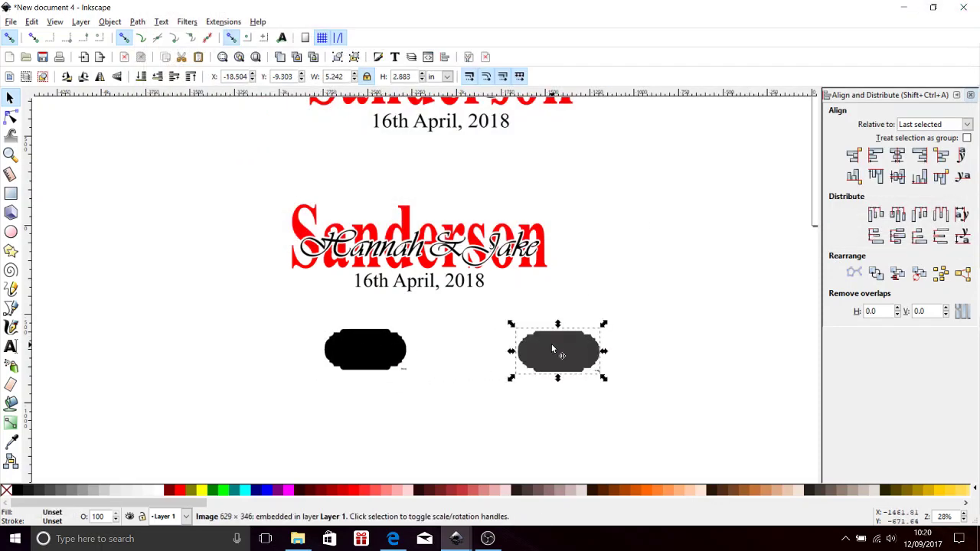
pyautogui.press('Delete')
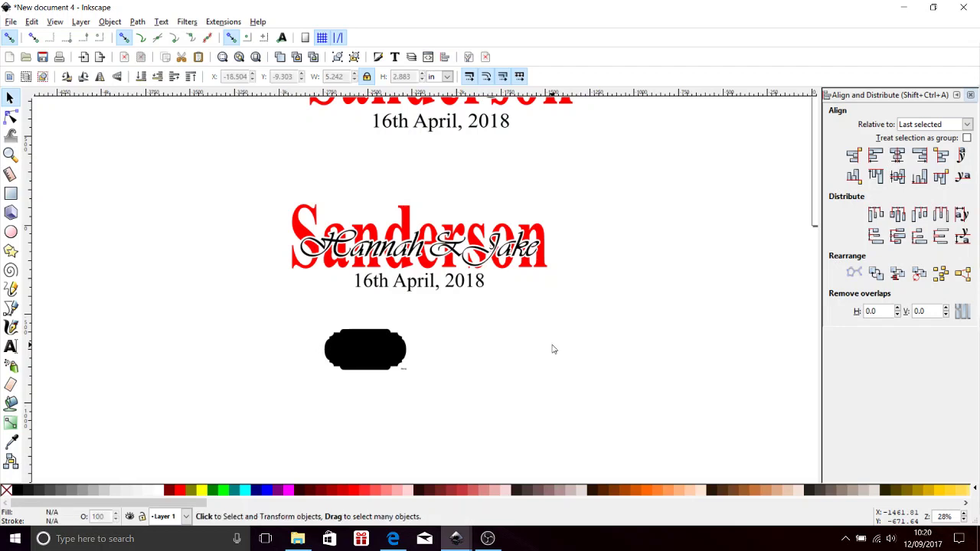
pyautogui.click(374, 348)
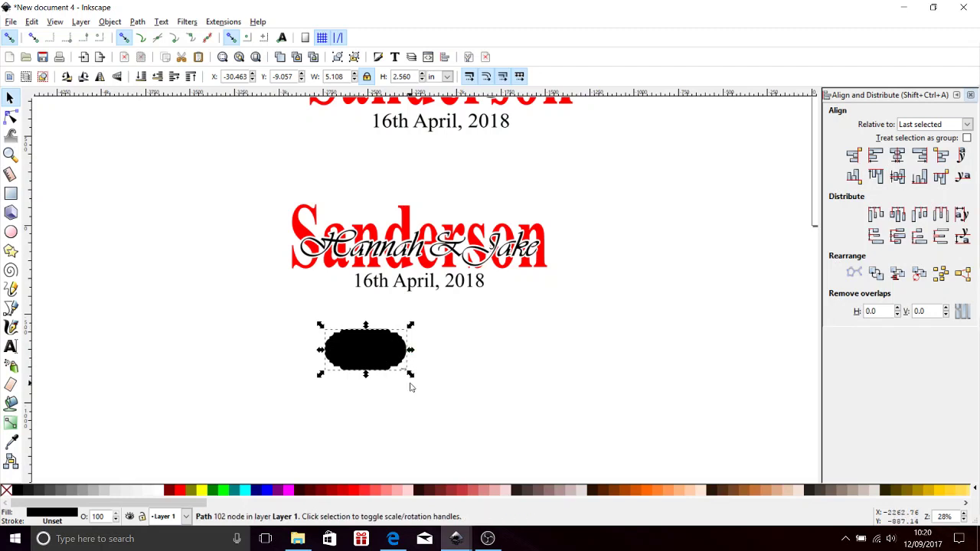
pyautogui.moveTo(410, 376); pyautogui.dragTo(630, 409)
pyautogui.moveTo(422, 362); pyautogui.dragTo(433, 335)
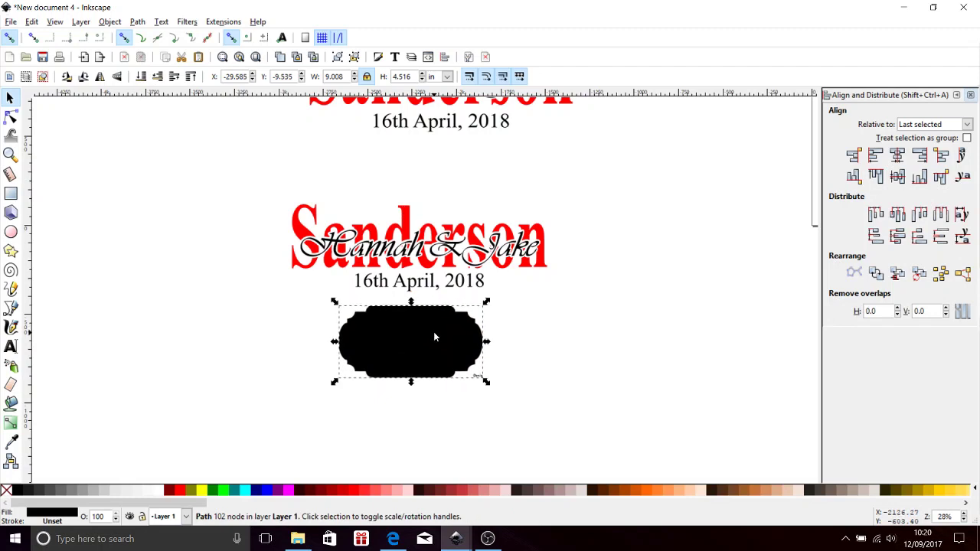
# Remove the plaque's fill and give it a flat-colour 5 px blue stroke (060affff).
pyautogui.click(110, 22)
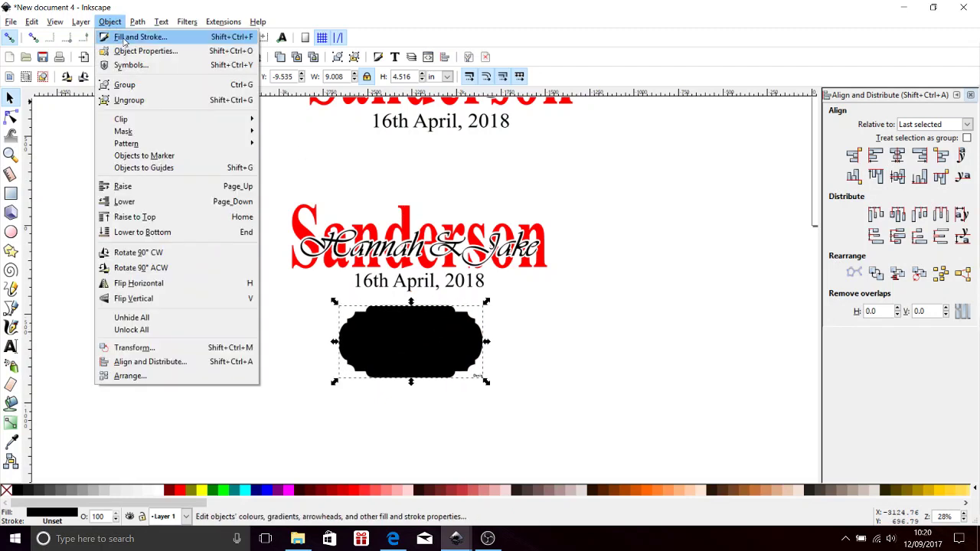
pyautogui.click(125, 38)
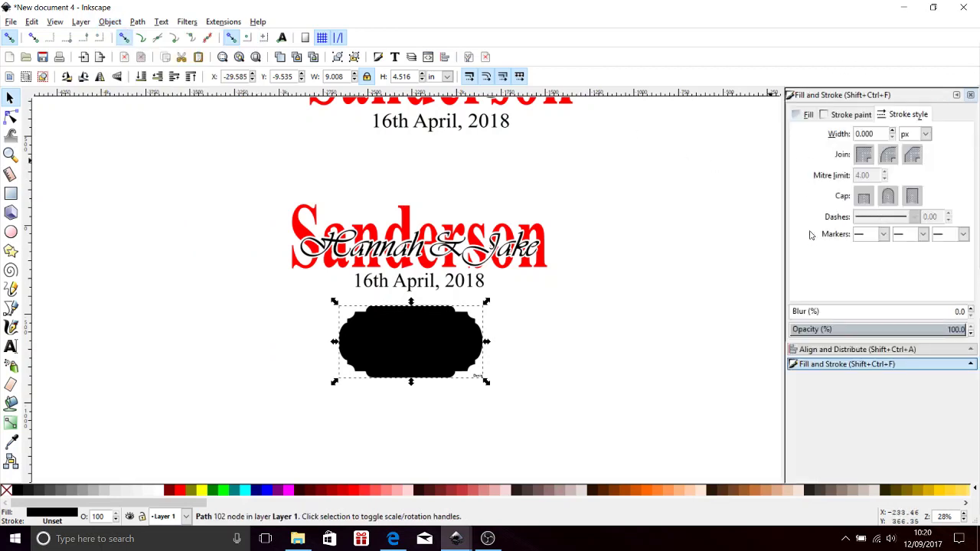
pyautogui.click(804, 115)
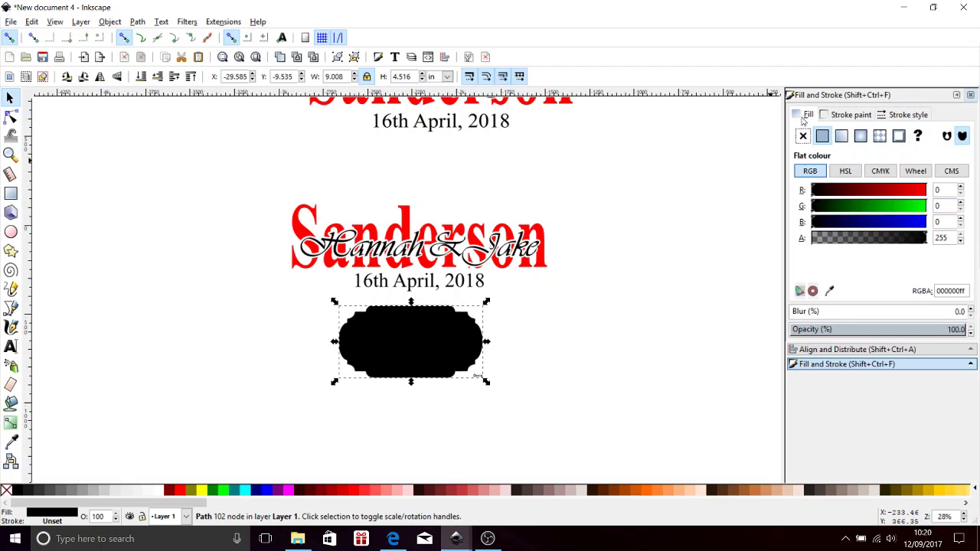
pyautogui.click(803, 136)
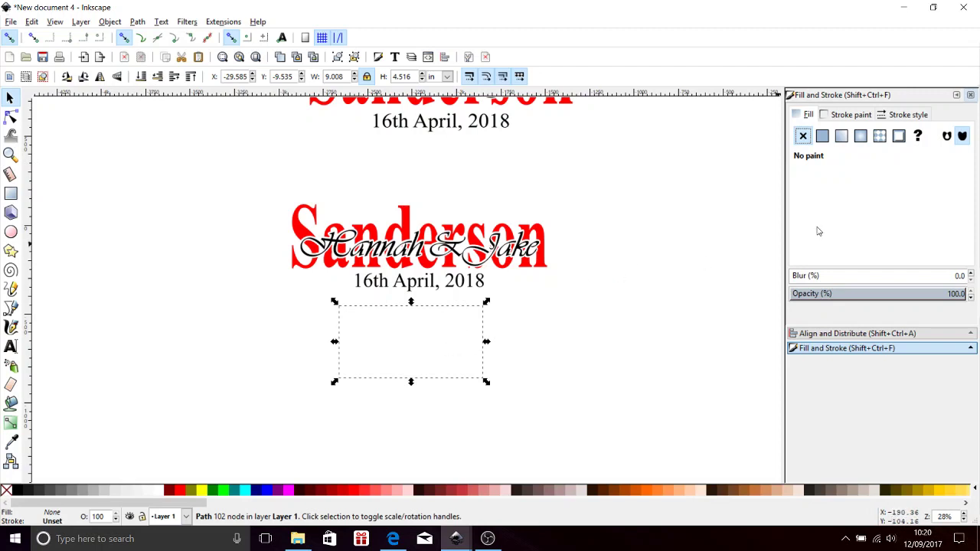
pyautogui.click(832, 115)
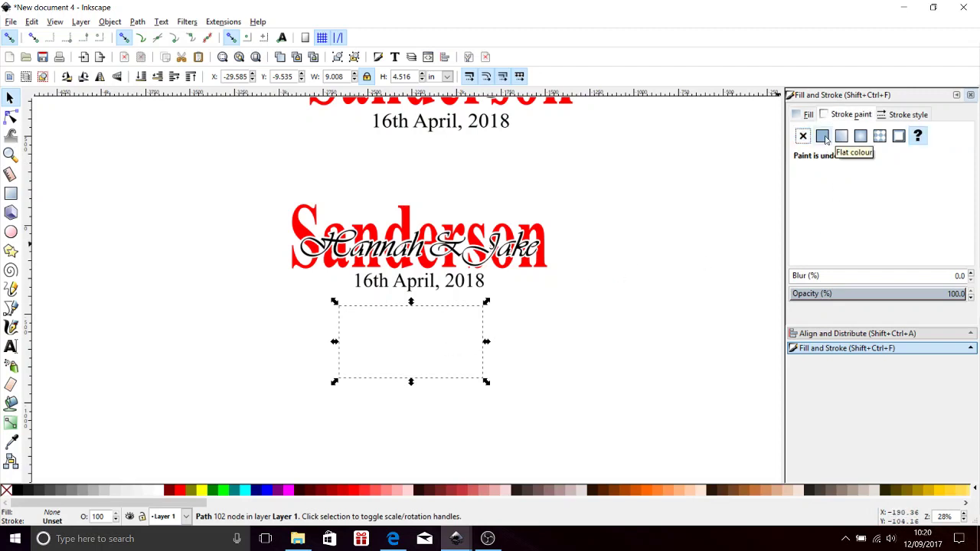
pyautogui.click(823, 137)
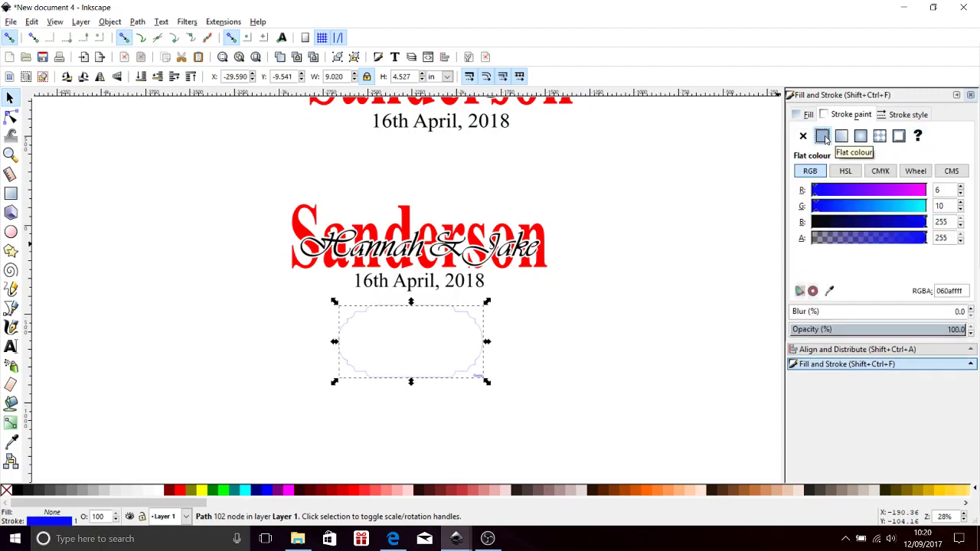
pyautogui.click(893, 115)
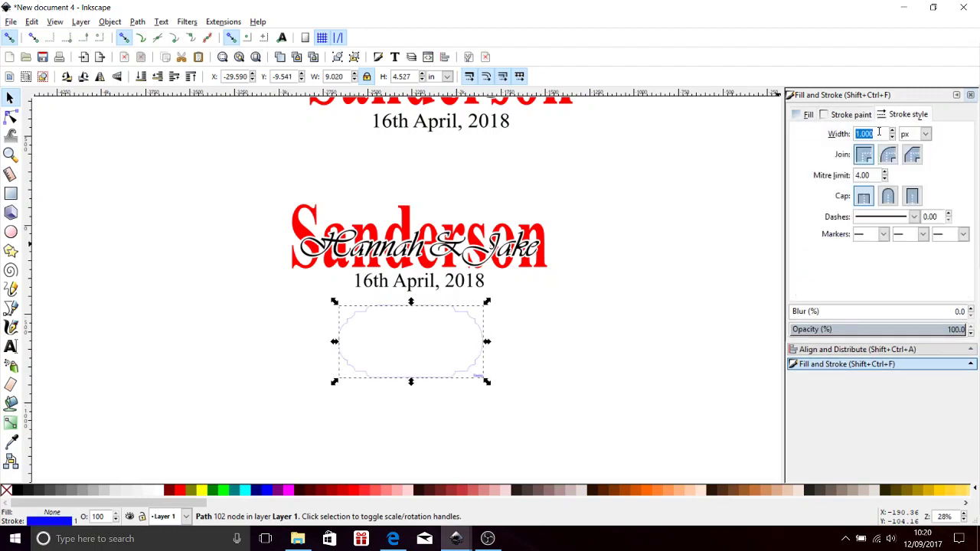
pyautogui.write('5')
pyautogui.press('Return')
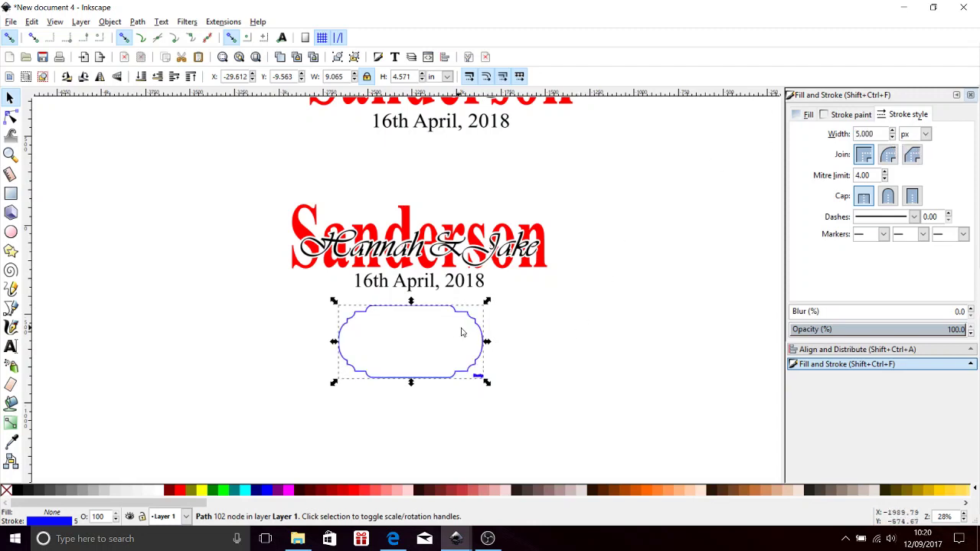
pyautogui.click(519, 338)
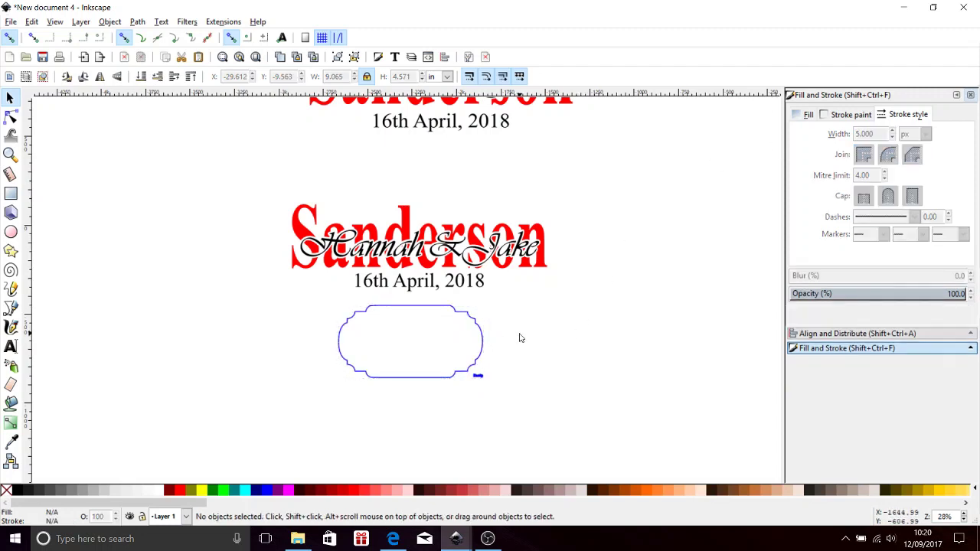
# Stretch the blue frame on all sides so it surrounds the title, names and date.
pyautogui.click(480, 347)
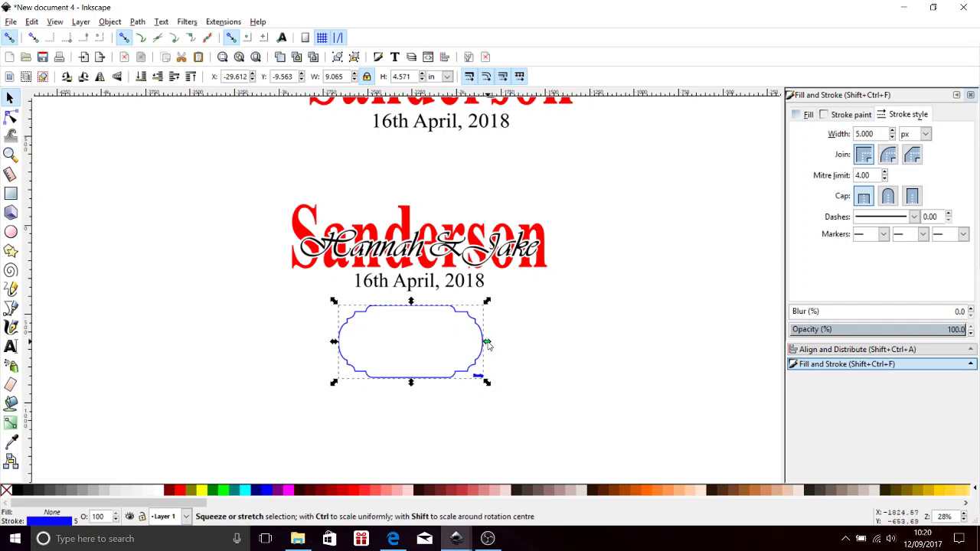
pyautogui.moveTo(487, 343); pyautogui.dragTo(565, 342)
pyautogui.moveTo(450, 385); pyautogui.dragTo(451, 390)
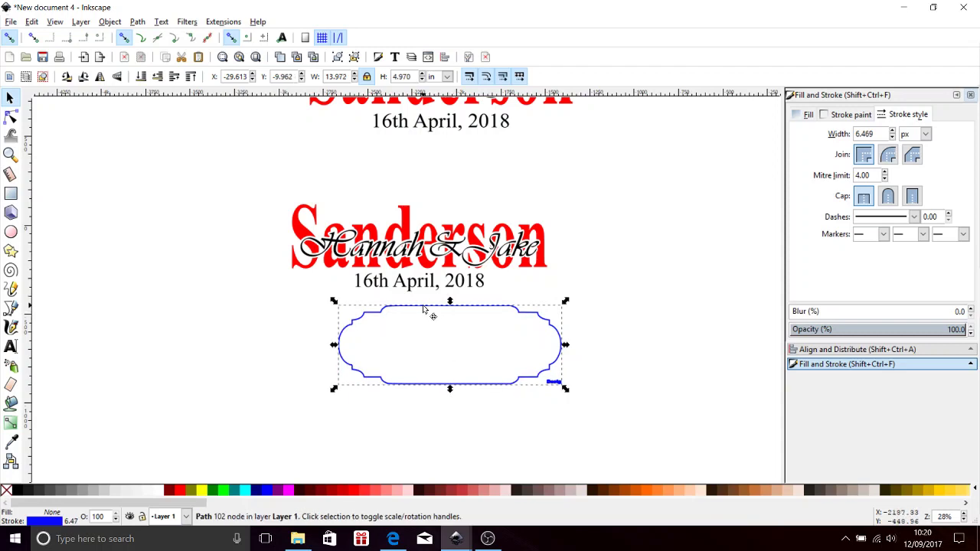
pyautogui.moveTo(423, 309); pyautogui.dragTo(395, 210)
pyautogui.moveTo(306, 251); pyautogui.dragTo(244, 232)
pyautogui.moveTo(391, 208); pyautogui.dragTo(391, 189)
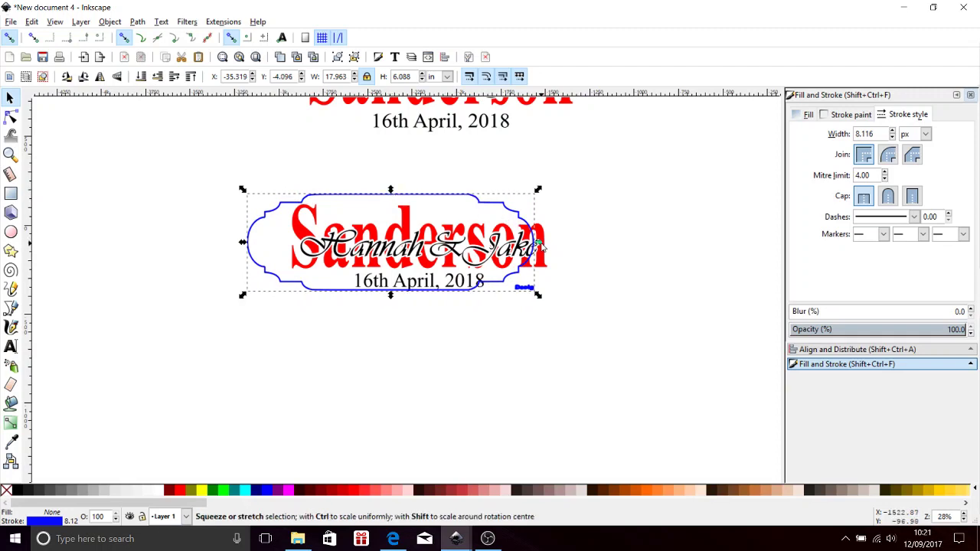
pyautogui.moveTo(540, 244); pyautogui.dragTo(598, 254)
pyautogui.moveTo(419, 296); pyautogui.dragTo(419, 304)
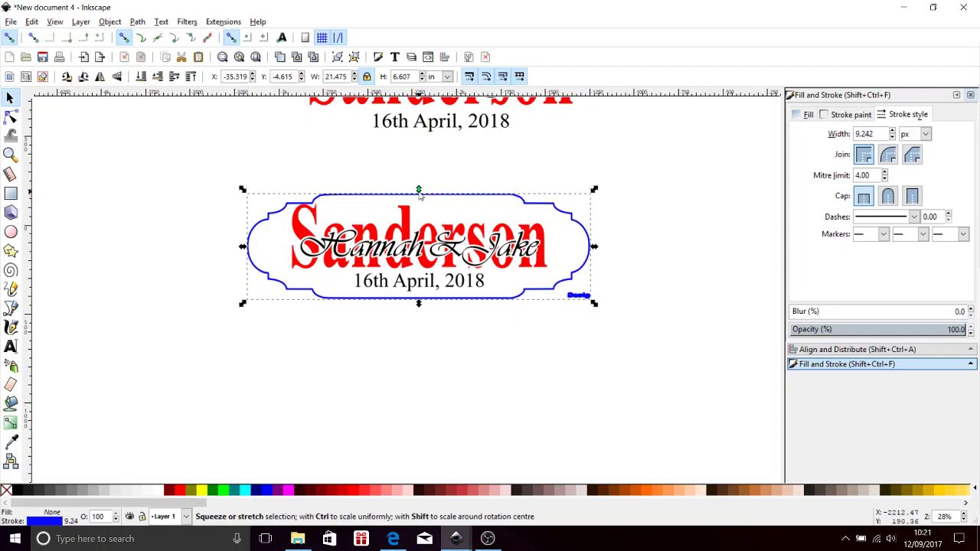
pyautogui.moveTo(420, 195); pyautogui.dragTo(419, 187)
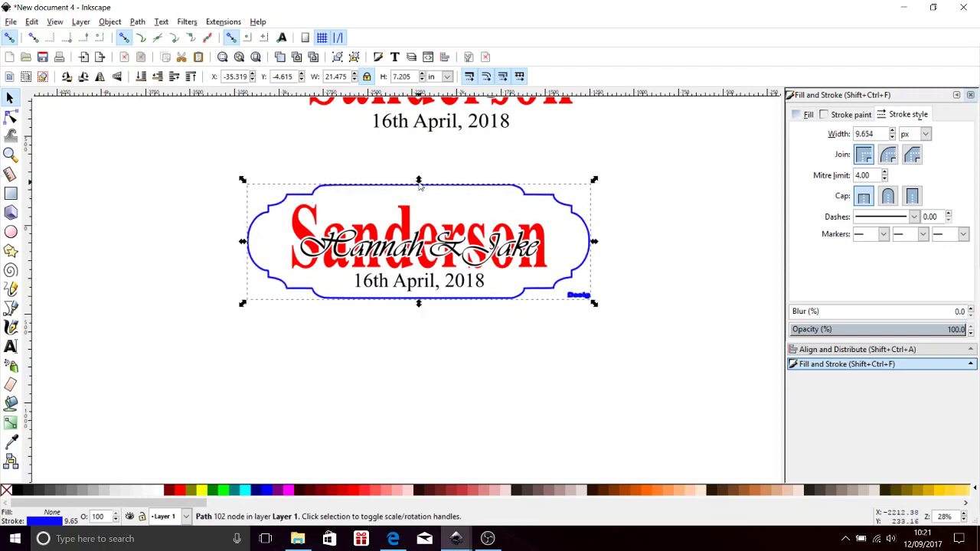
# Nudge the grouped title text slightly to sit inside the frame.
pyautogui.click(404, 232)
pyautogui.moveTo(405, 232); pyautogui.dragTo(410, 233)
pyautogui.press('Up')
pyautogui.press('Up')
pyautogui.press('Up')
pyautogui.press('Up')
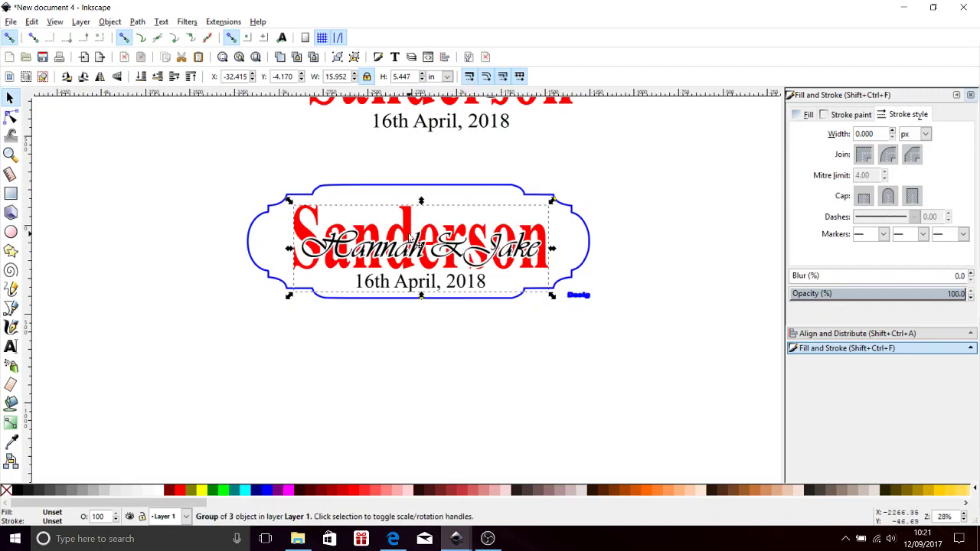
# Centre the text group horizontally and vertically within the blue frame.
pyautogui.keyDown('shift'); pyautogui.click(463, 189); pyautogui.keyUp('shift')
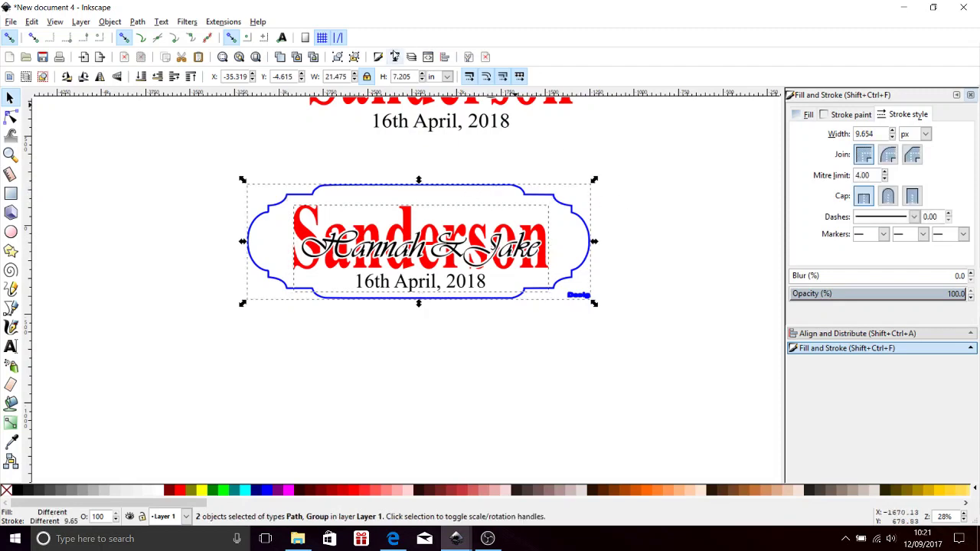
pyautogui.click(445, 58)
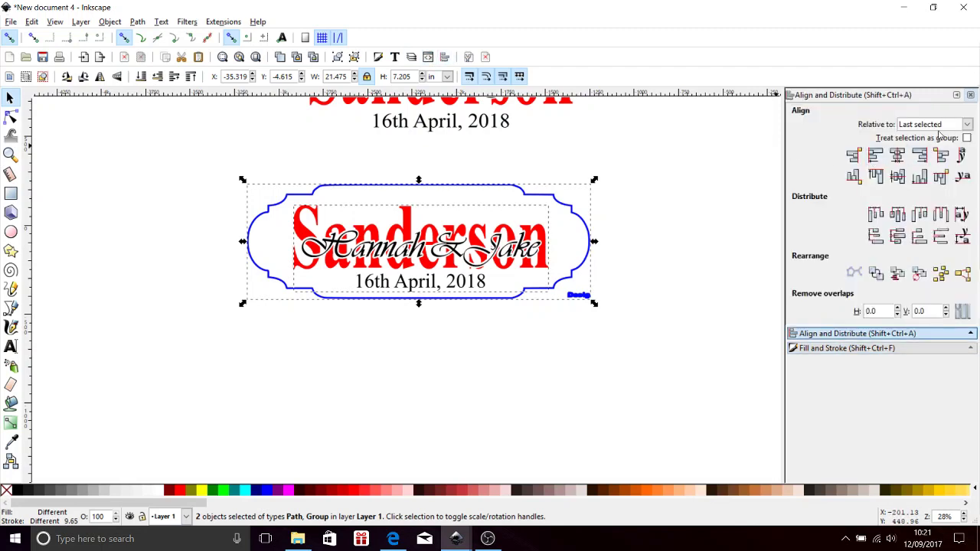
pyautogui.click(899, 156)
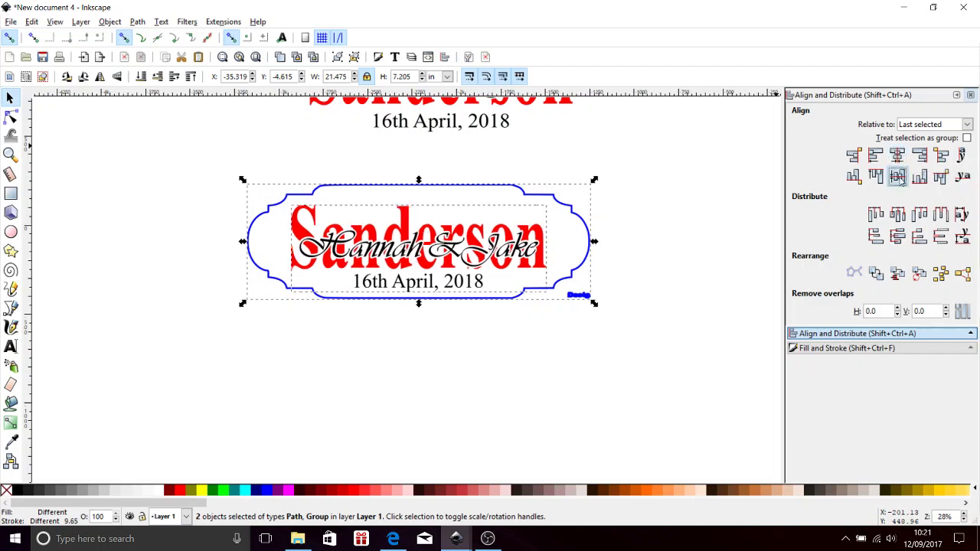
pyautogui.click(897, 176)
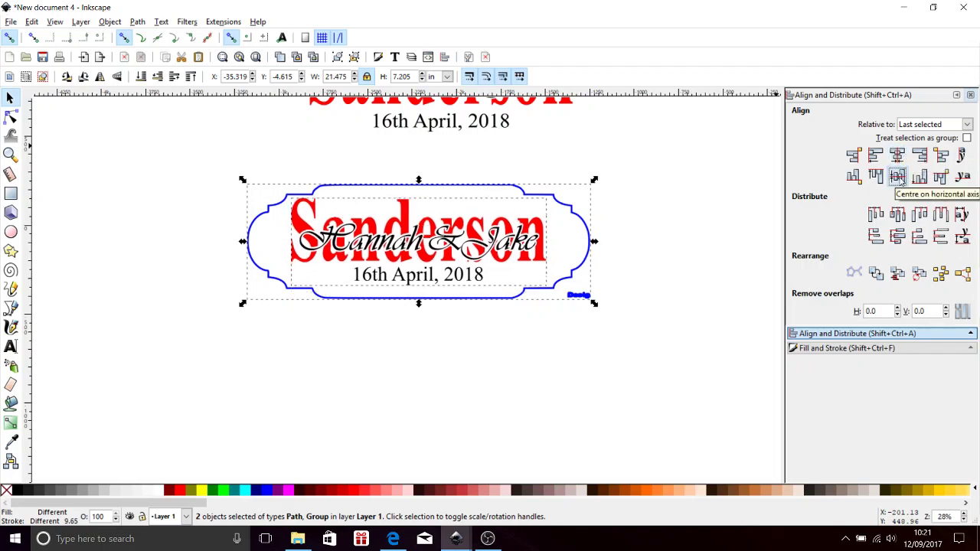
# Delete the blue frame outline.
pyautogui.click(644, 331)
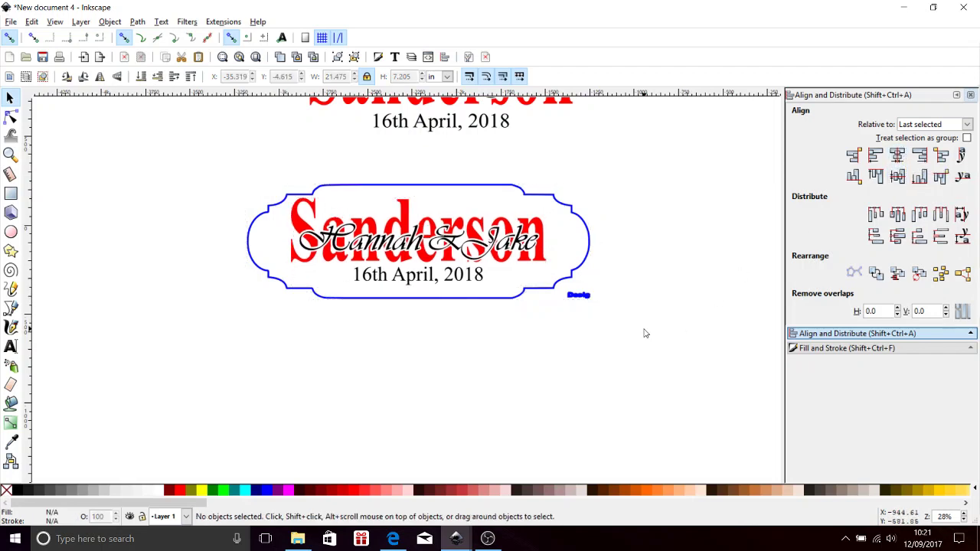
pyautogui.click(319, 191)
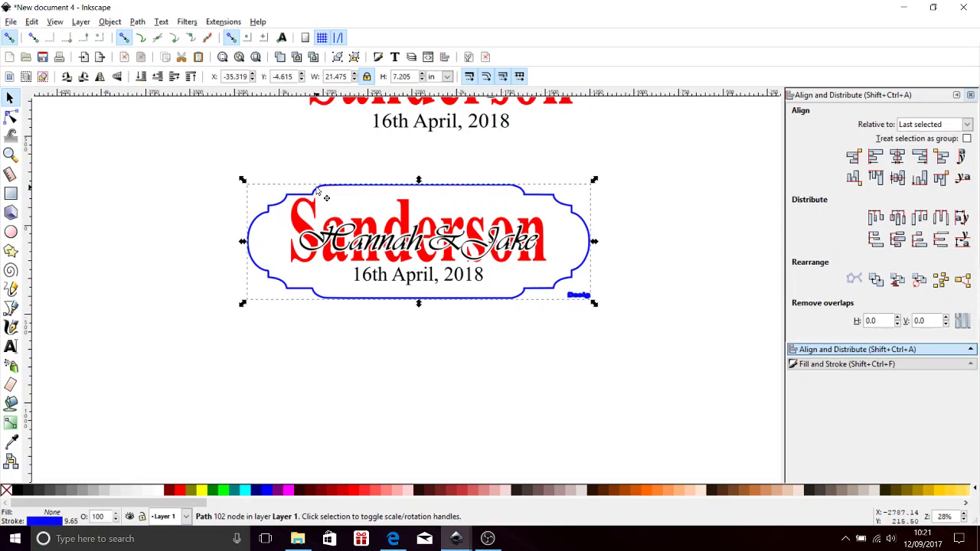
pyautogui.press('Delete')
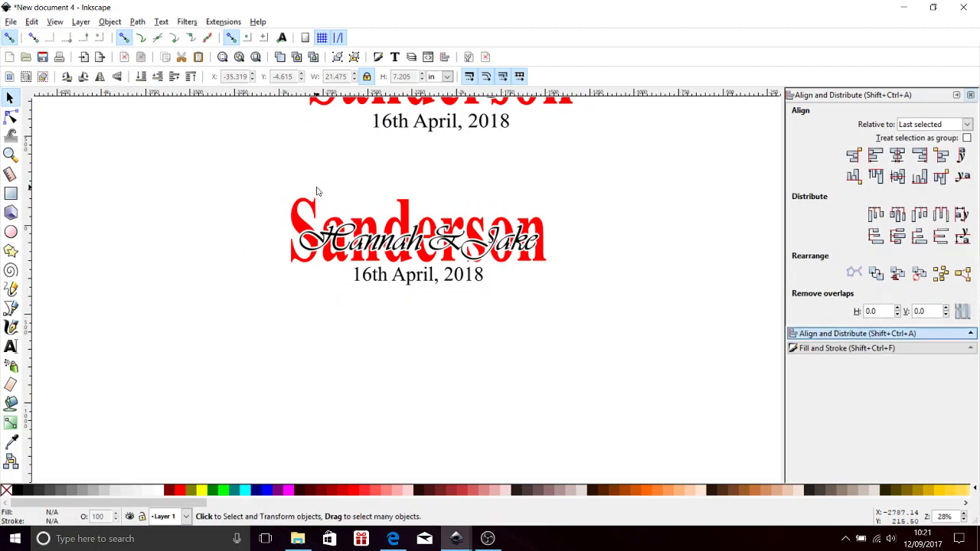
# Import plaque shape image 2 as an embedded image.
pyautogui.click(8, 23)
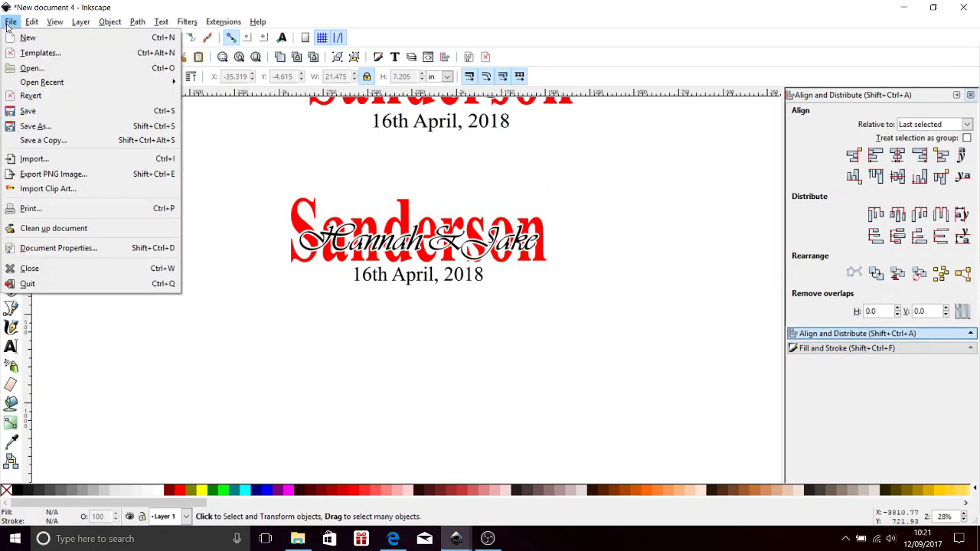
pyautogui.click(26, 158)
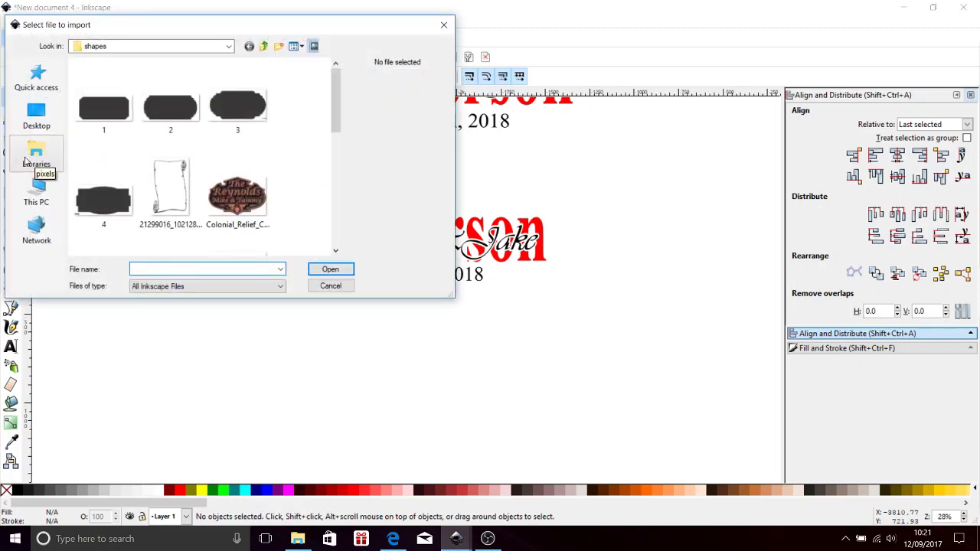
pyautogui.click(173, 105)
pyautogui.click(334, 272)
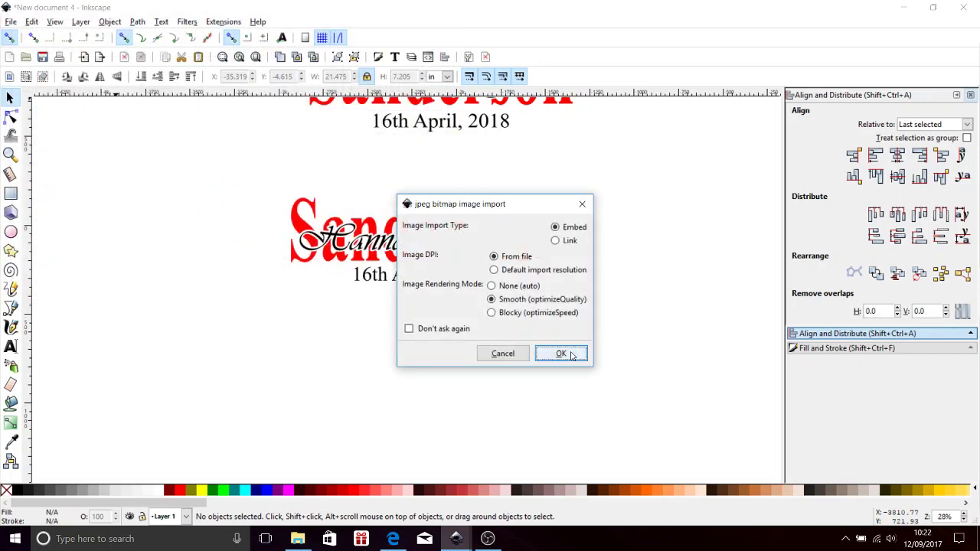
pyautogui.click(569, 352)
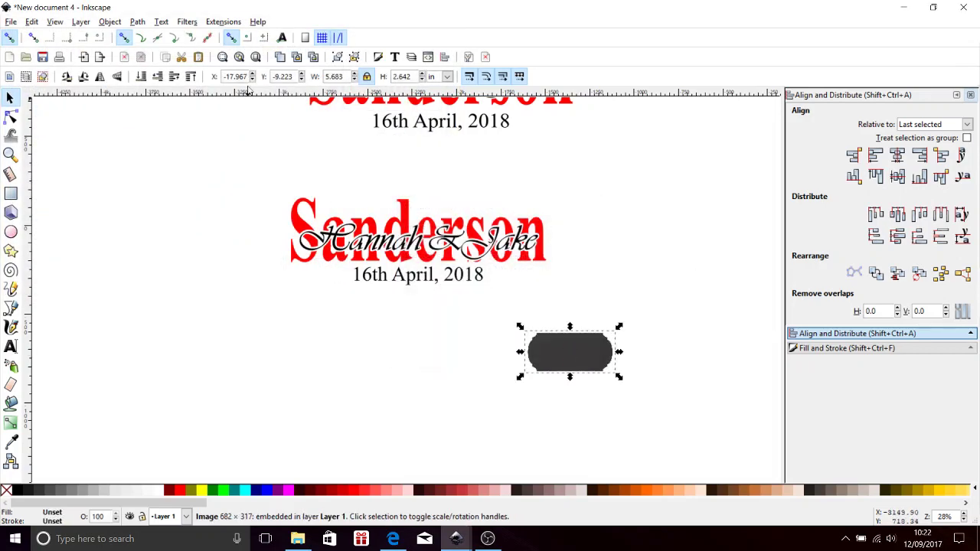
# Trace image 2 into a solid black vector path with Trace Bitmap.
pyautogui.click(137, 22)
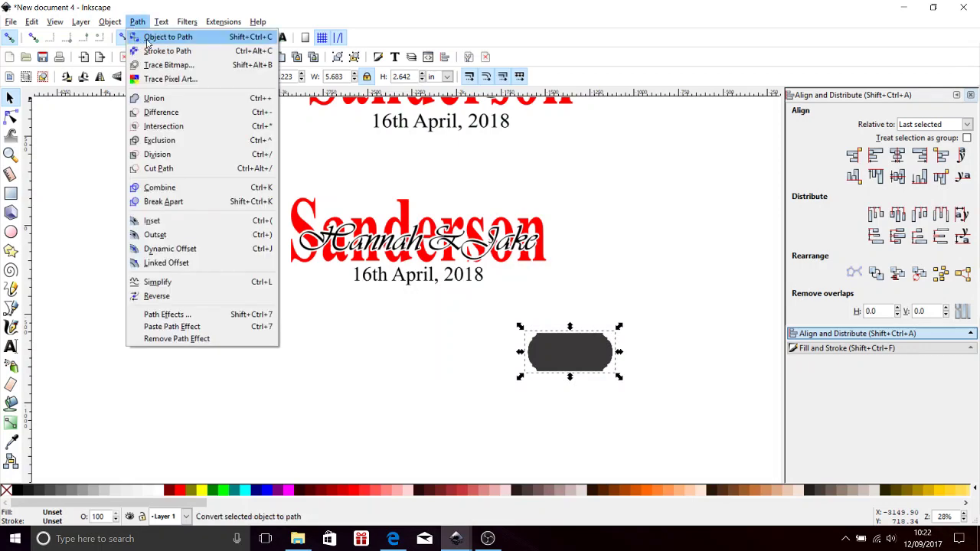
pyautogui.click(148, 43)
pyautogui.click(137, 22)
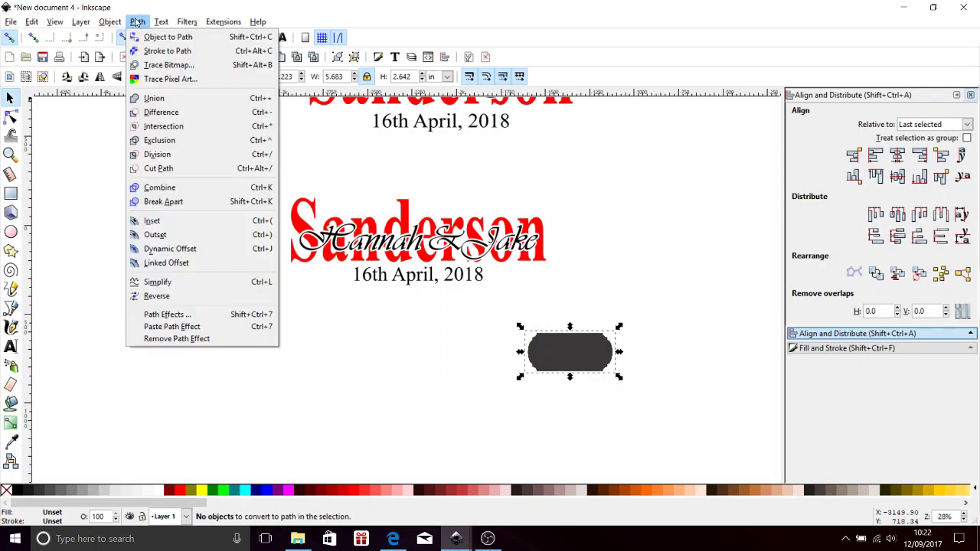
pyautogui.click(151, 65)
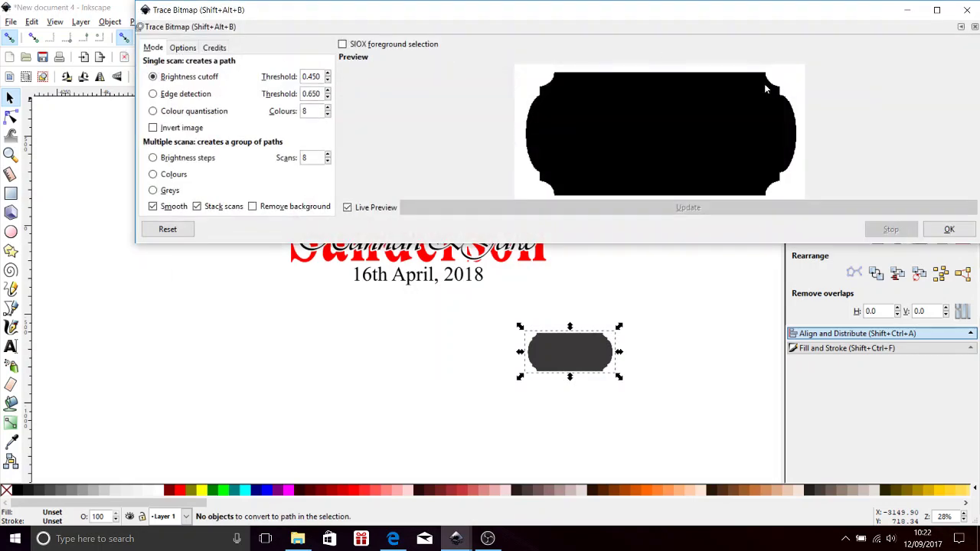
pyautogui.click(946, 229)
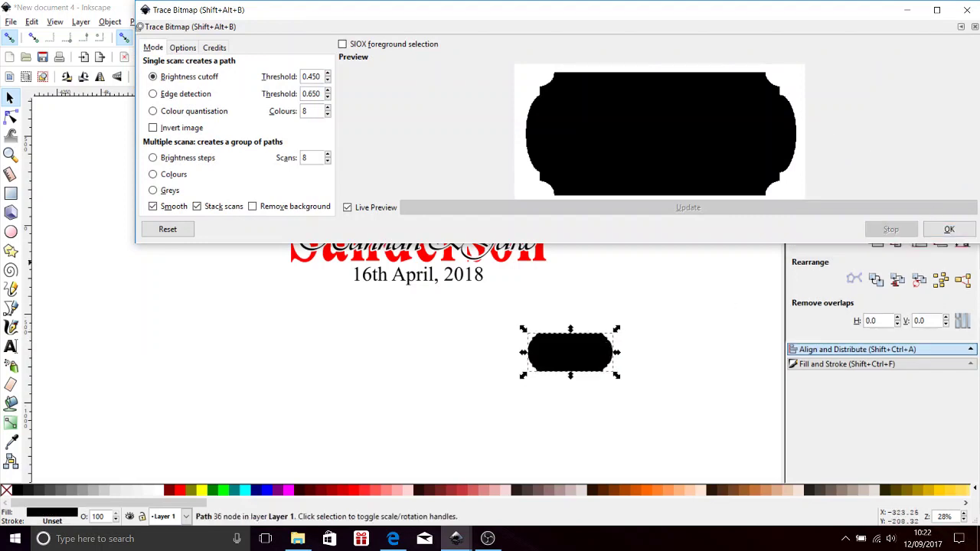
# Move the traced plaque path off the bitmap, delete the grey bitmap, and select the path.
pyautogui.click(970, 10)
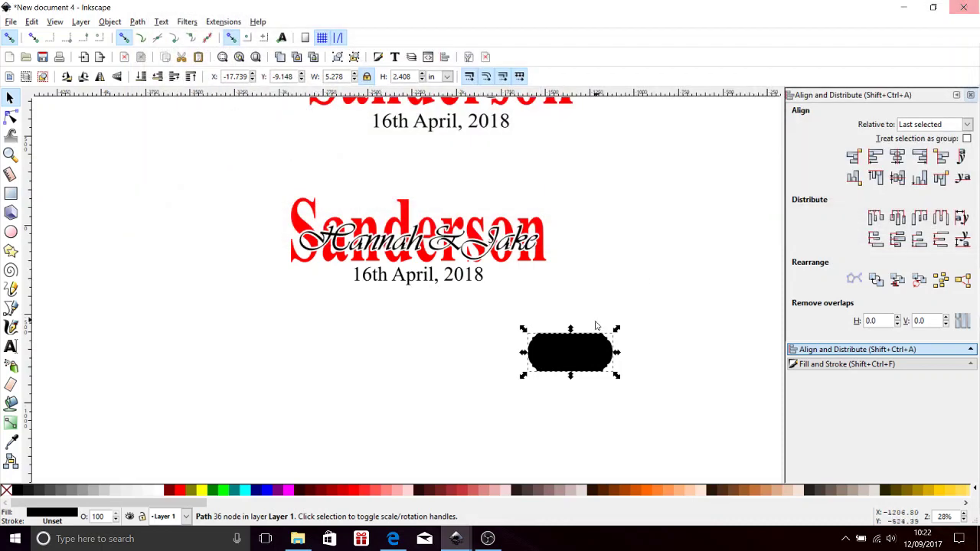
pyautogui.moveTo(568, 357); pyautogui.dragTo(415, 356)
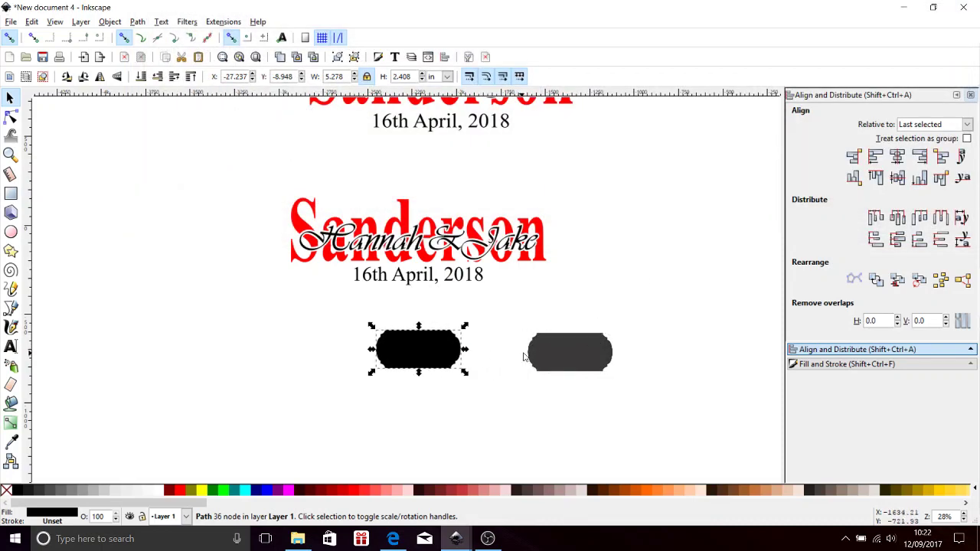
pyautogui.click(573, 354)
pyautogui.press('Delete')
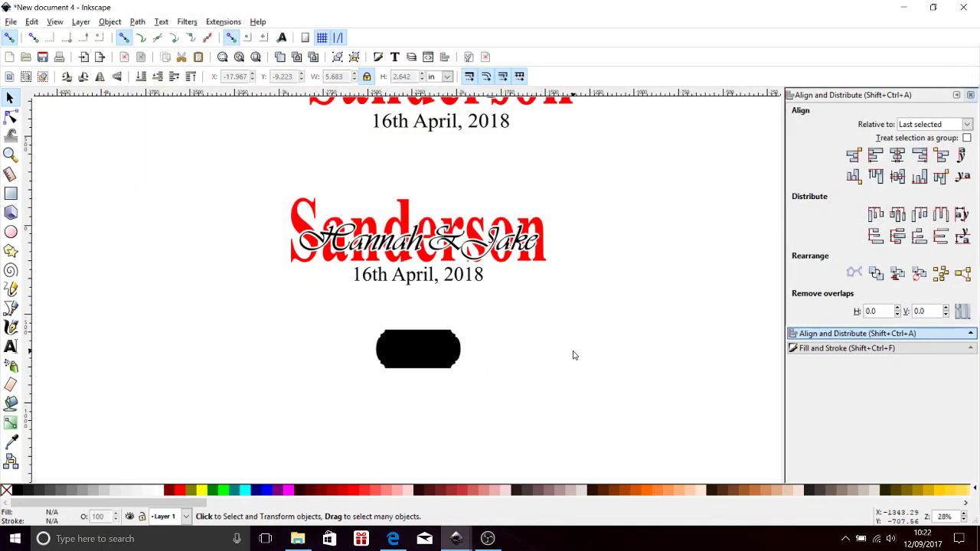
pyautogui.click(429, 346)
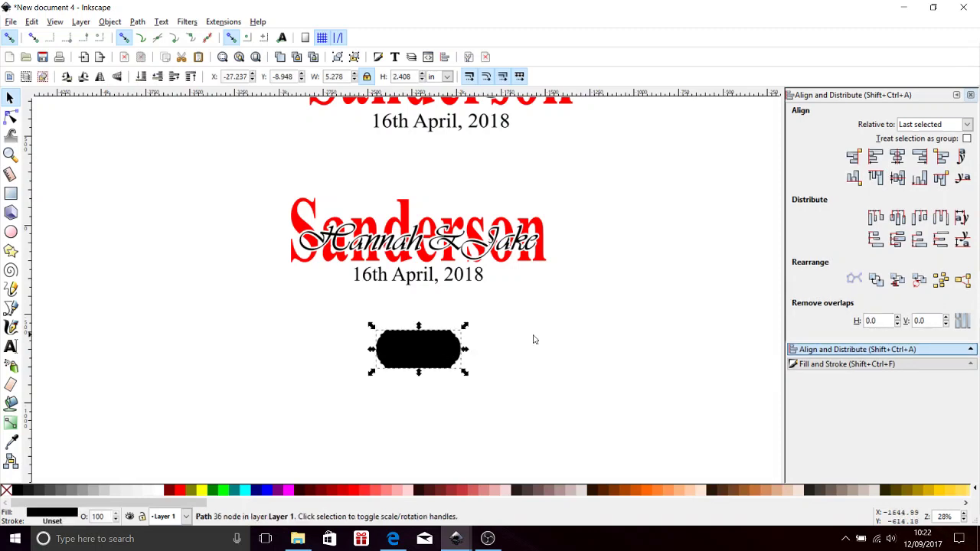
# Remove the traced plaque's fill and give it a flat-colour stroke.
pyautogui.click(809, 364)
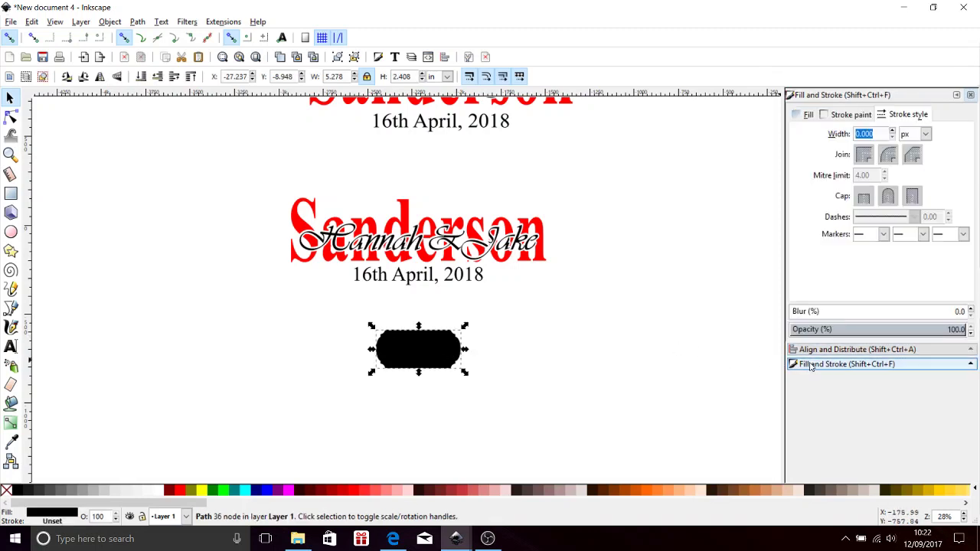
pyautogui.click(802, 115)
pyautogui.click(802, 135)
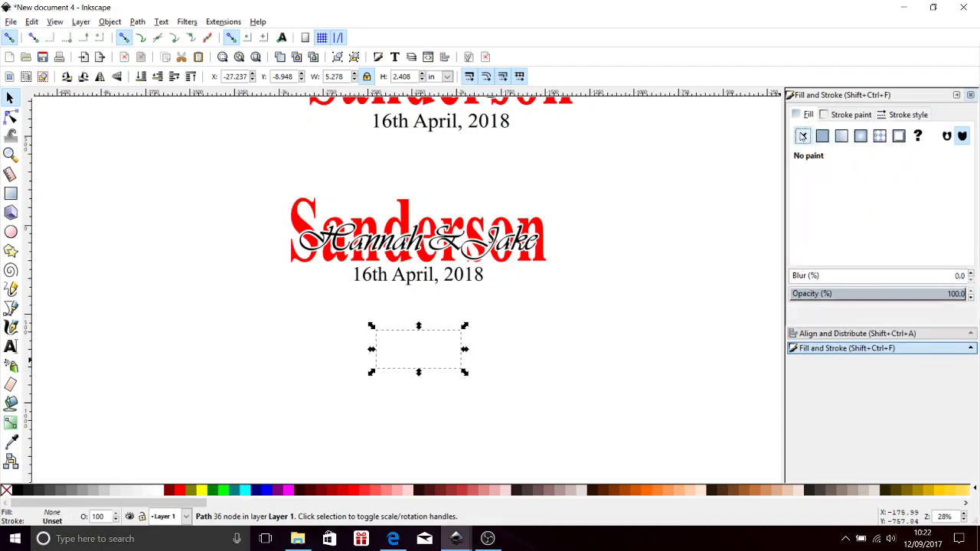
pyautogui.click(851, 114)
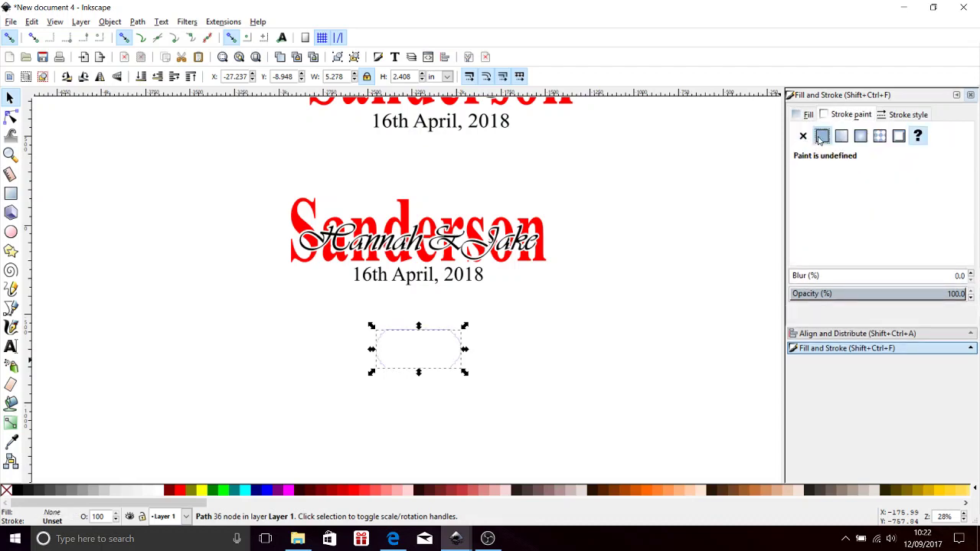
pyautogui.click(822, 136)
pyautogui.click(899, 115)
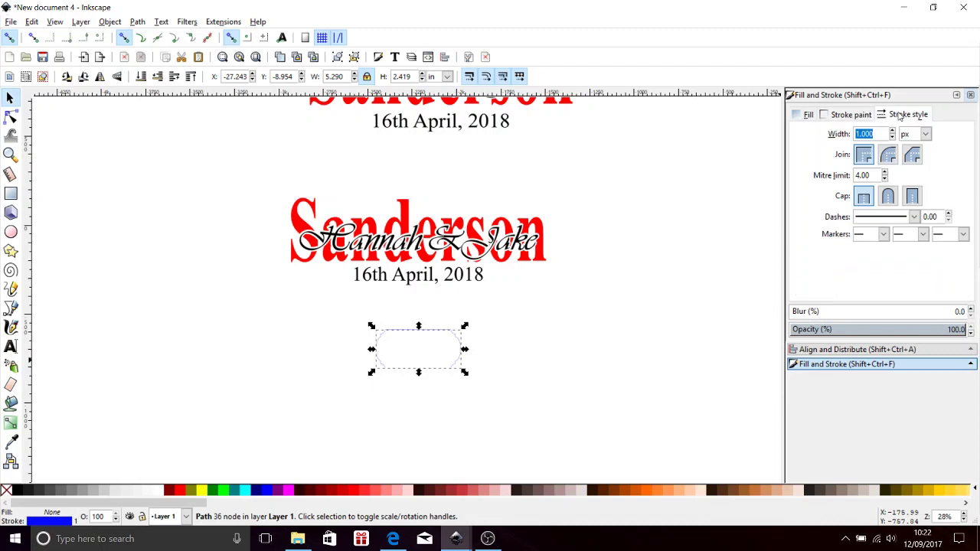
# Change the plaque's stroke width from 1.000 to 5 px.
pyautogui.press('5')
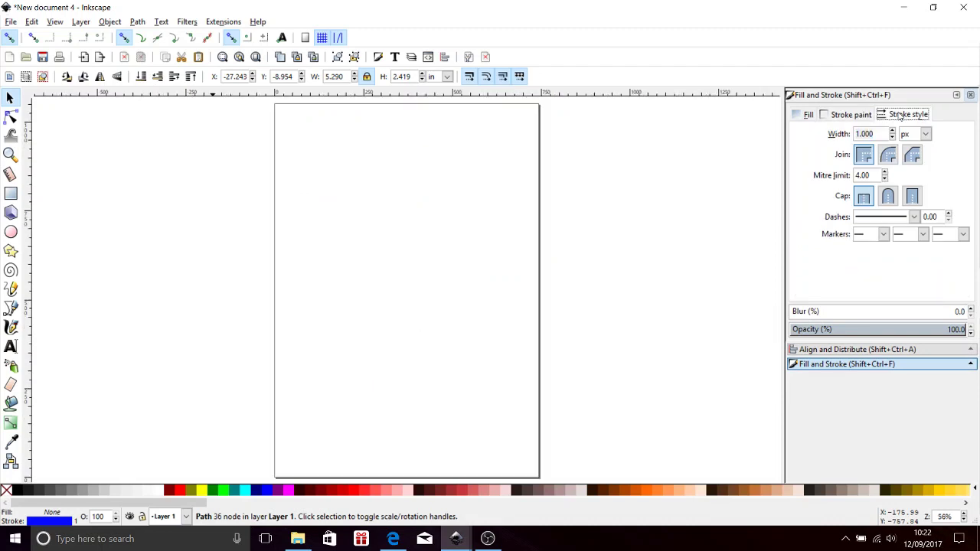
pyautogui.scroll(-6, 319, 196)
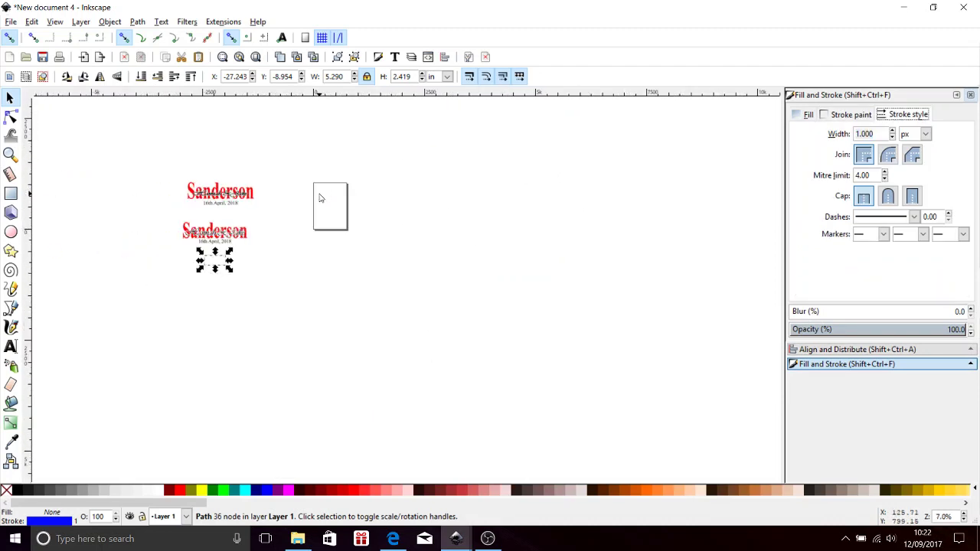
pyautogui.scroll(4, 206, 259)
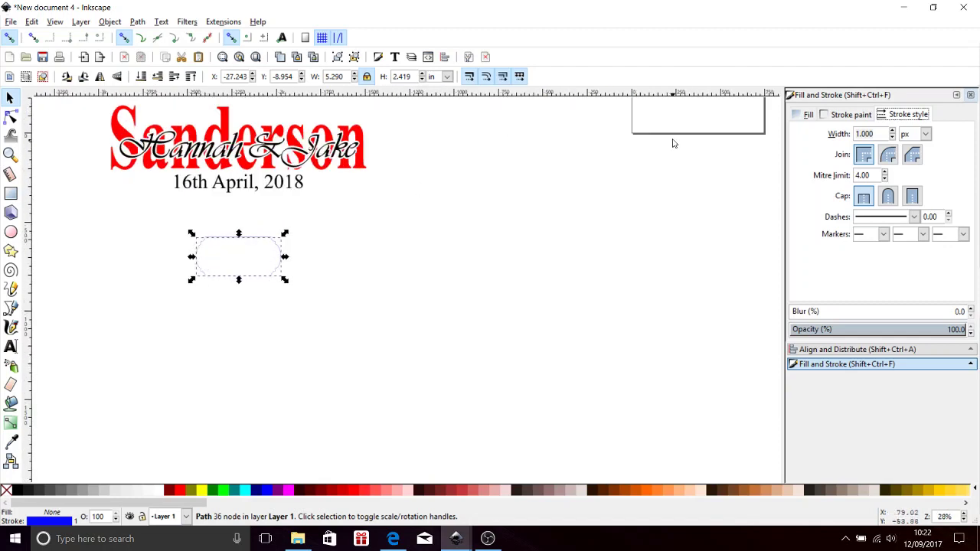
pyautogui.click(877, 134)
pyautogui.tripleClick(877, 134)
pyautogui.write('5')
pyautogui.press('Return')
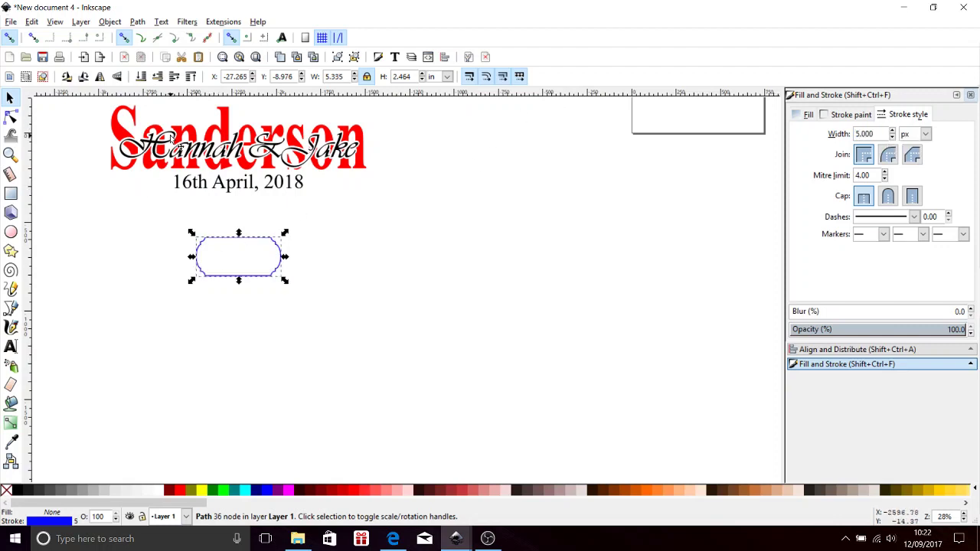
pyautogui.scroll(-3, 178, 180)
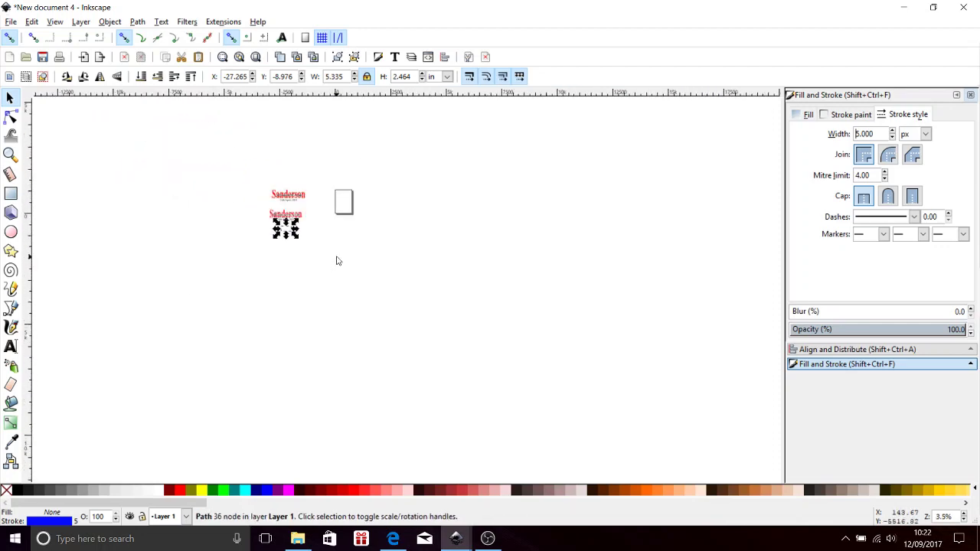
pyautogui.scroll(6, 284, 221)
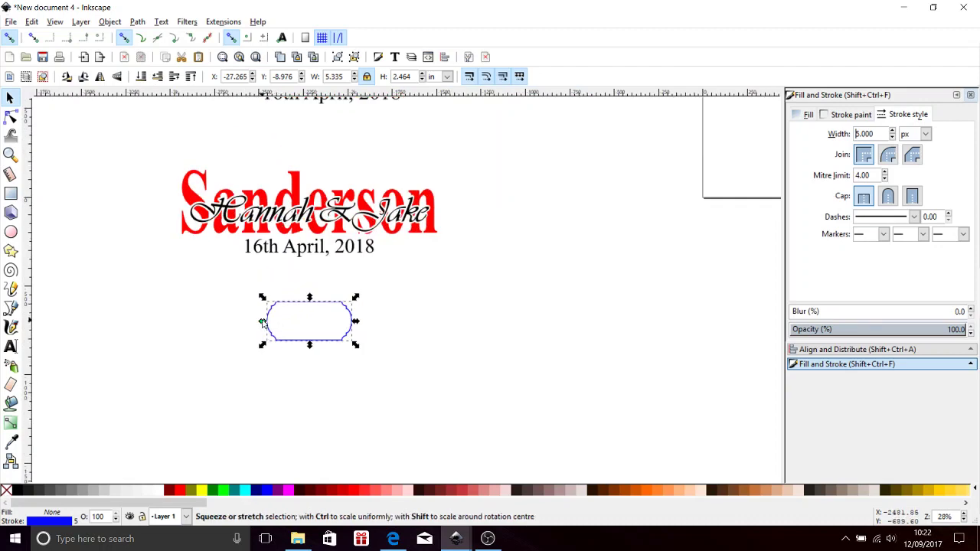
# Stretch and move the plaque outline so it surrounds the Sanderson lettering and date.
pyautogui.moveTo(263, 322); pyautogui.dragTo(114, 310)
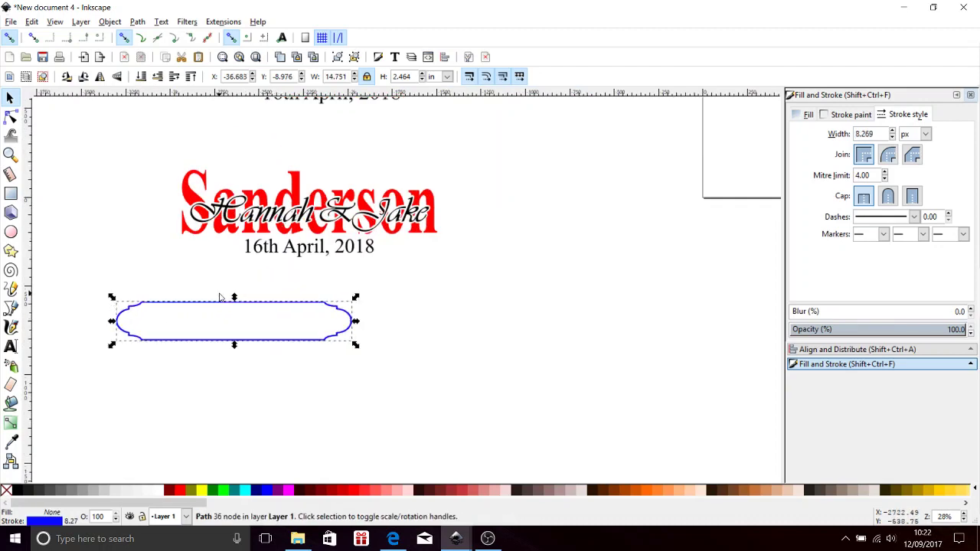
pyautogui.moveTo(234, 297); pyautogui.dragTo(235, 258)
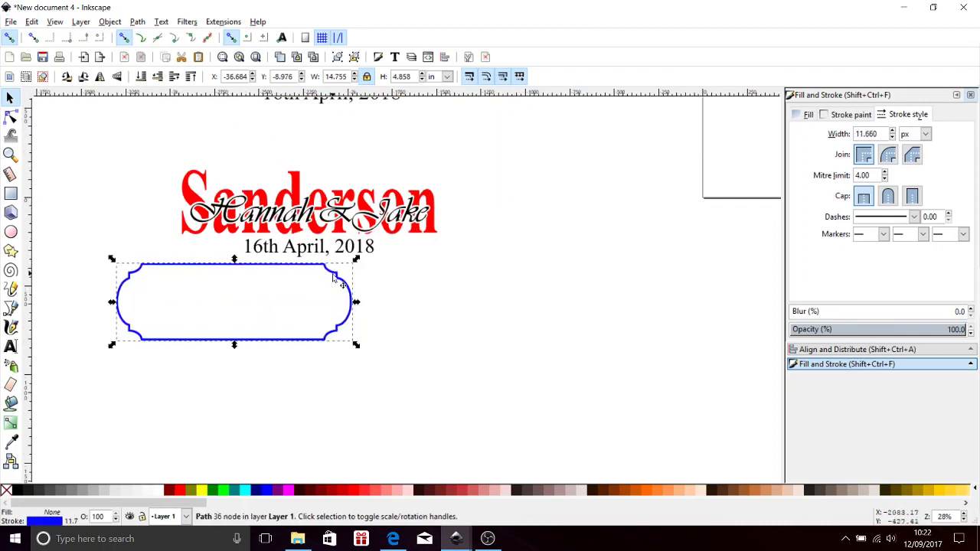
pyautogui.moveTo(356, 301)
pyautogui.mouseDown()
pyautogui.moveTo(431, 292)
pyautogui.moveTo(479, 300)
pyautogui.mouseUp()
pyautogui.moveTo(332, 270); pyautogui.dragTo(344, 176)
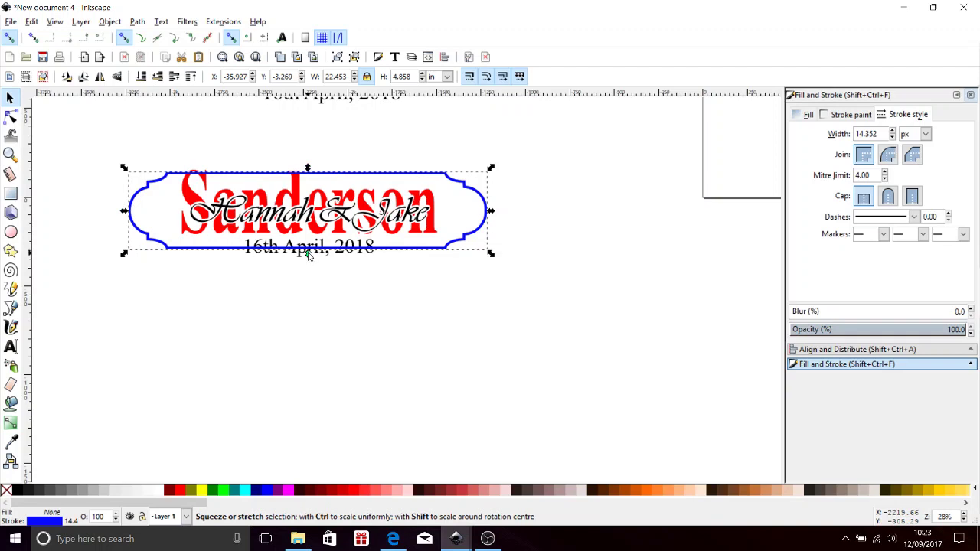
pyautogui.moveTo(307, 257); pyautogui.dragTo(307, 280)
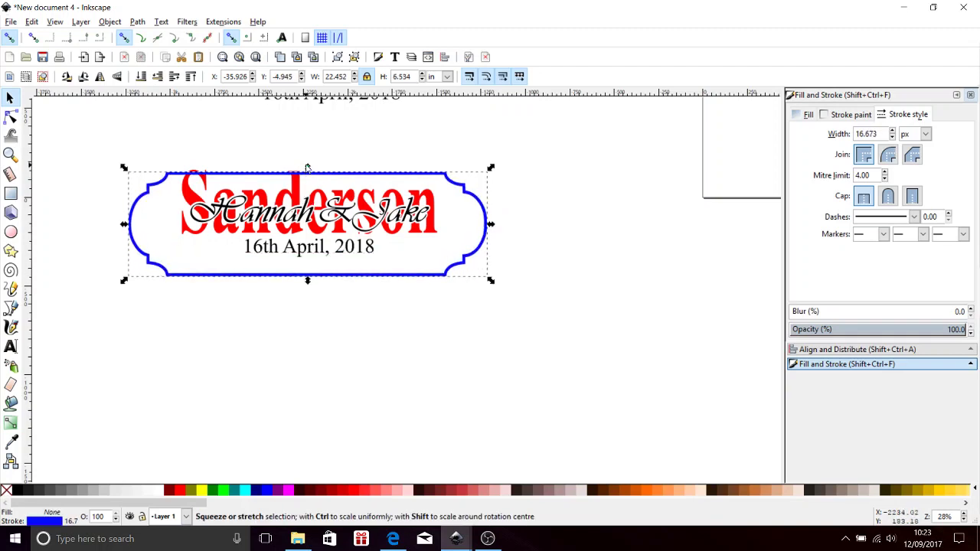
pyautogui.moveTo(306, 167); pyautogui.dragTo(307, 158)
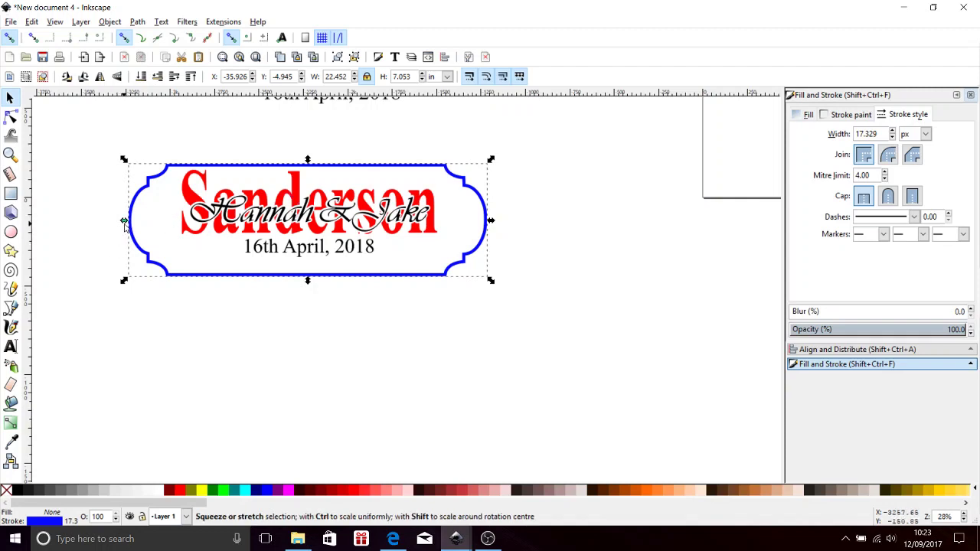
# Centre the Sanderson lettering and plaque on each other horizontally and vertically.
pyautogui.keyDown('shift'); pyautogui.click(191, 197); pyautogui.keyUp('shift')
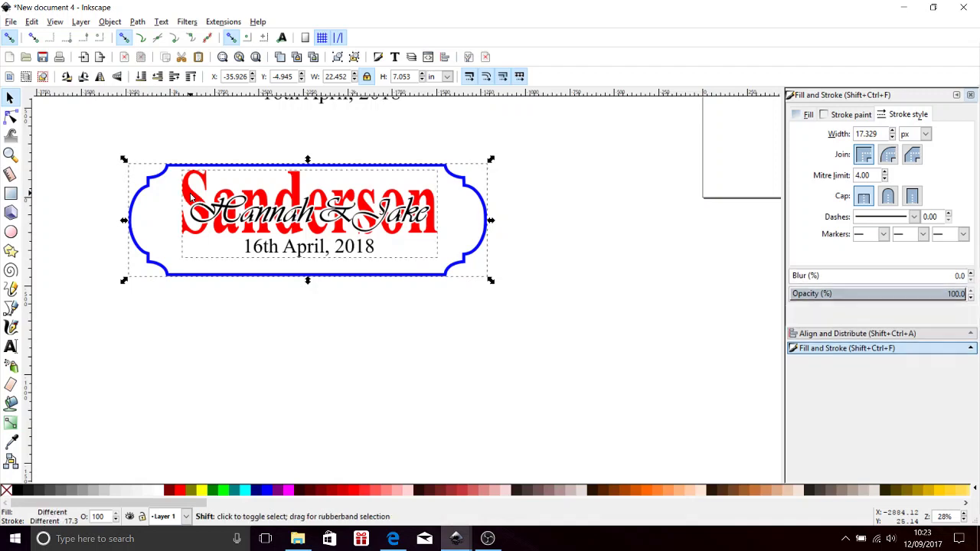
pyautogui.click(848, 335)
pyautogui.click(899, 156)
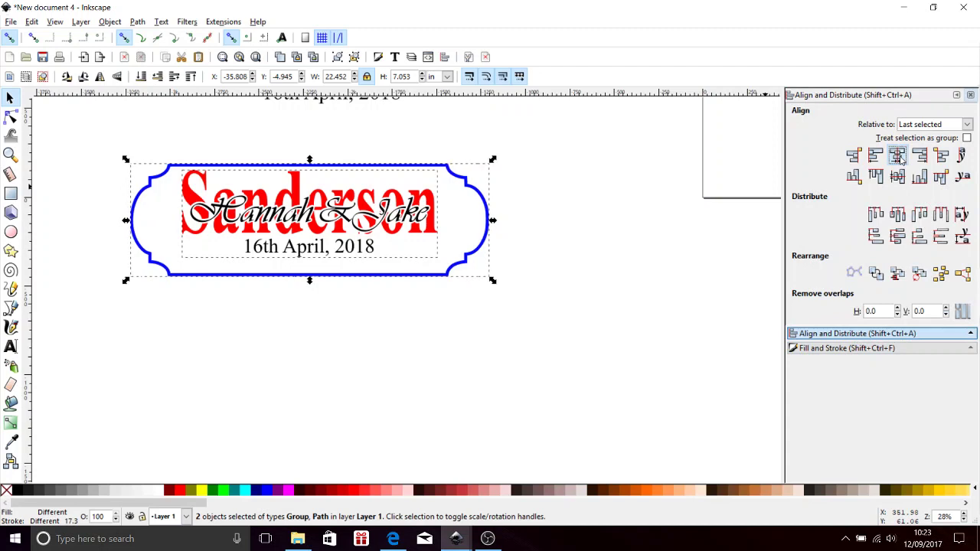
pyautogui.click(898, 177)
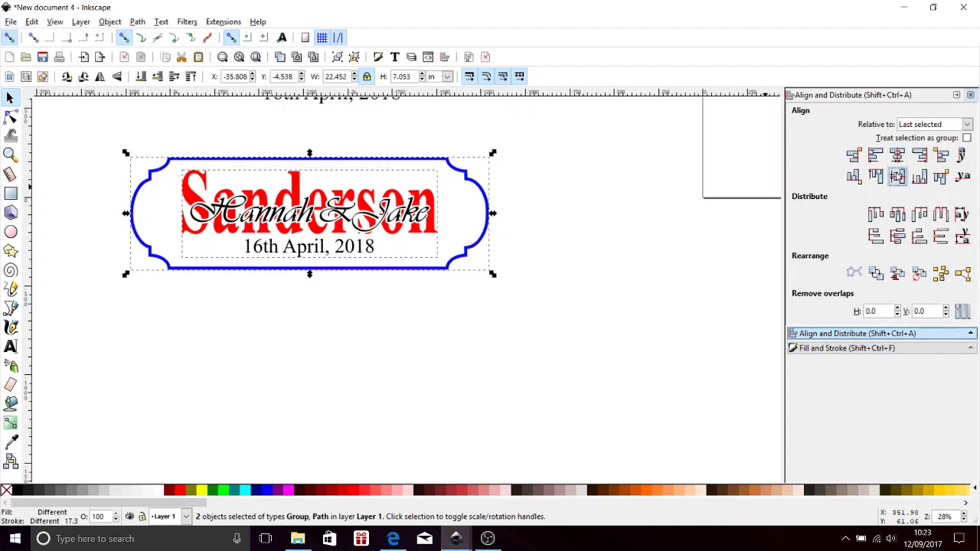
pyautogui.click(584, 305)
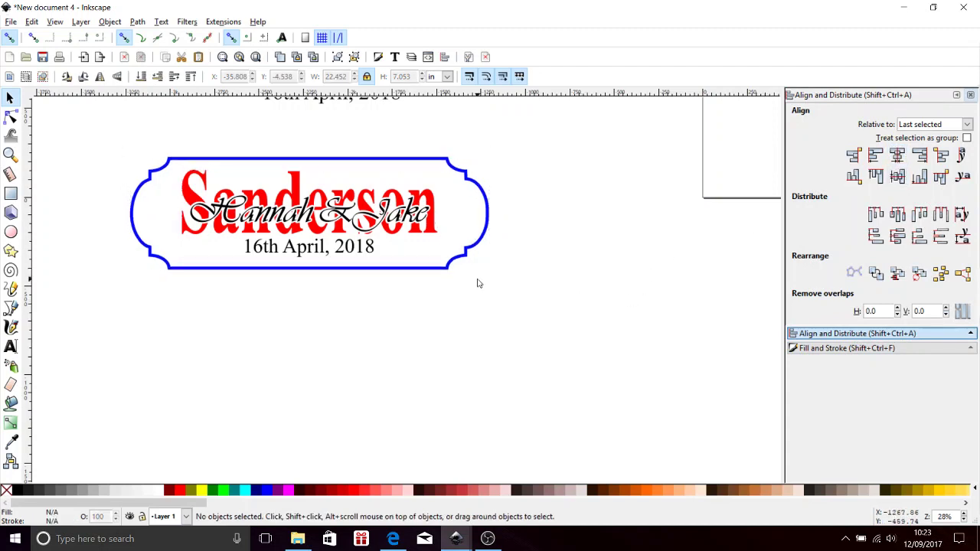
# Make the plaque's stroke near-black (RGBA 060a0aff), undoing an accidental black fill.
pyautogui.click(461, 260)
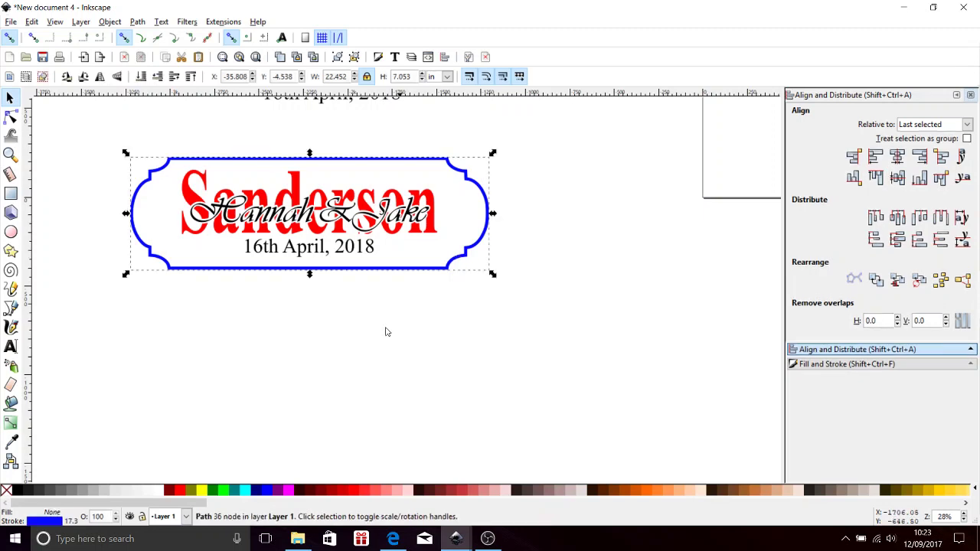
pyautogui.click(21, 492)
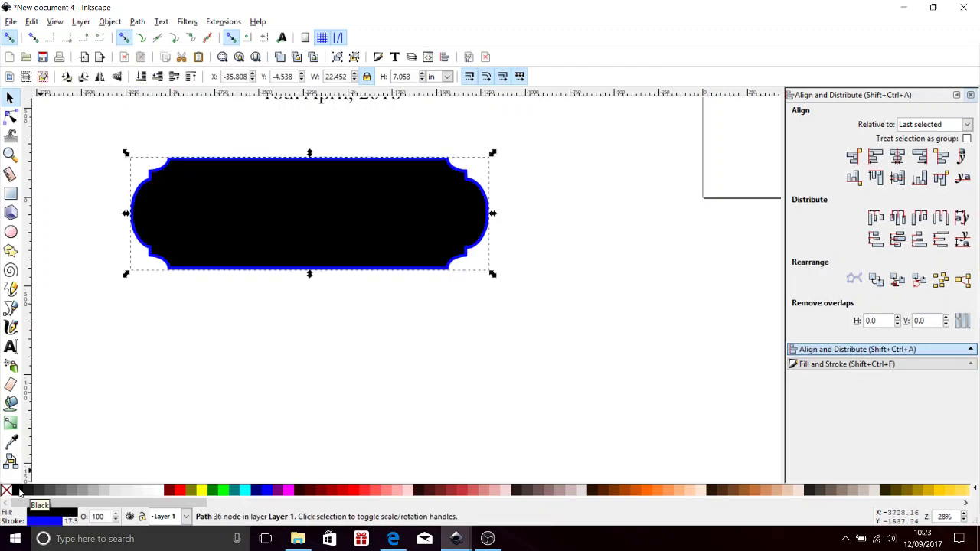
pyautogui.hotkey('ctrl', 'z')
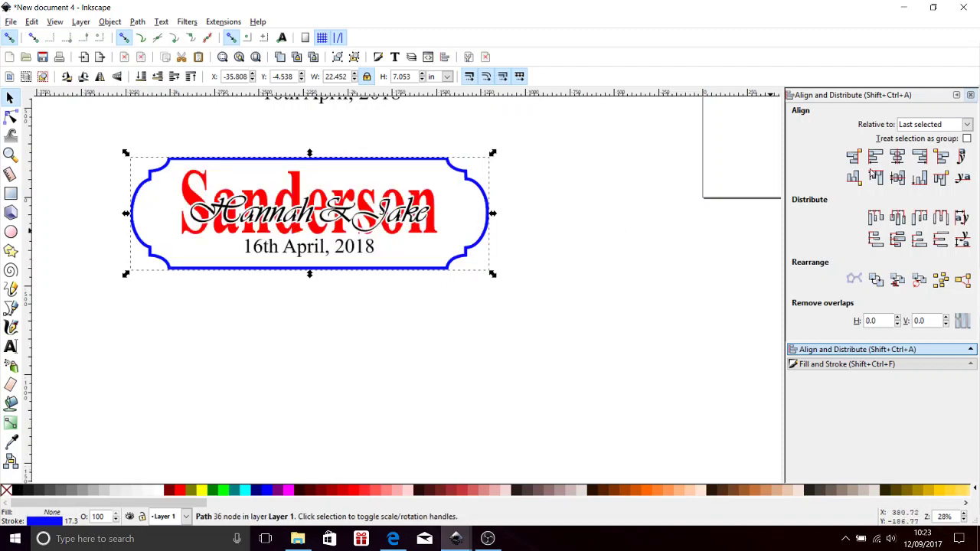
pyautogui.click(856, 364)
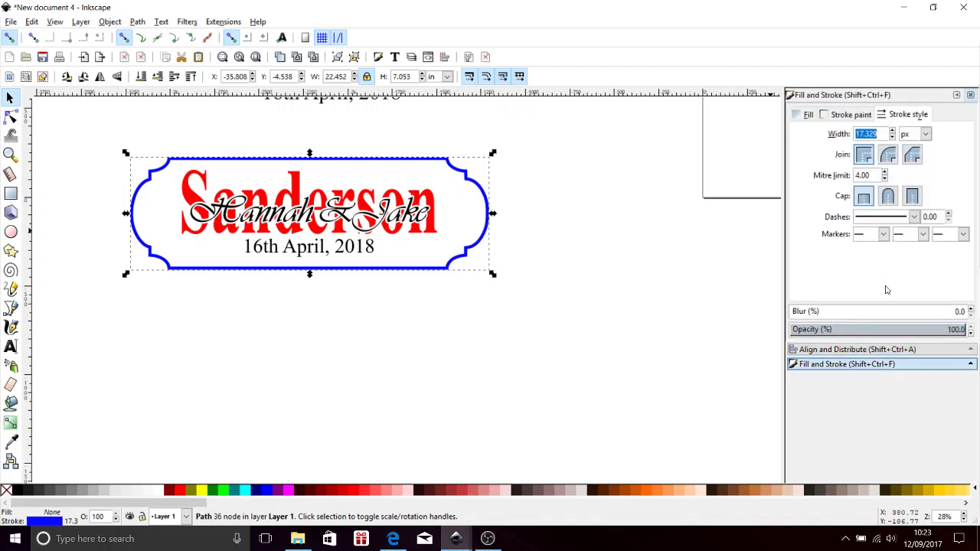
pyautogui.click(853, 116)
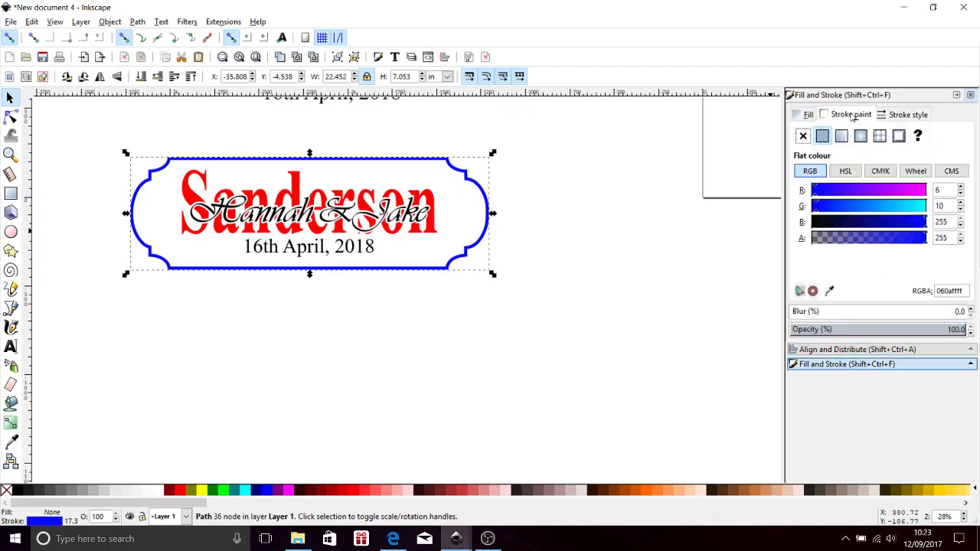
pyautogui.click(818, 223)
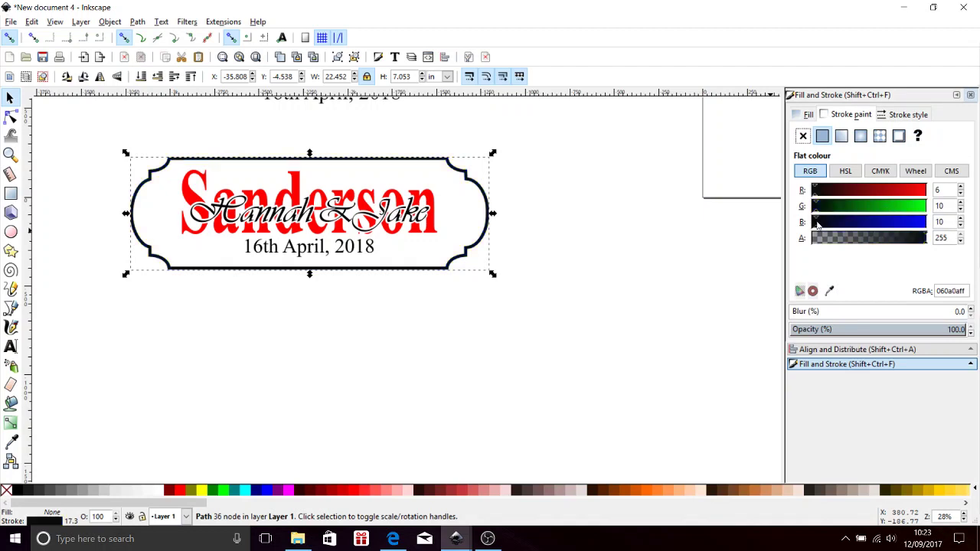
pyautogui.click(519, 245)
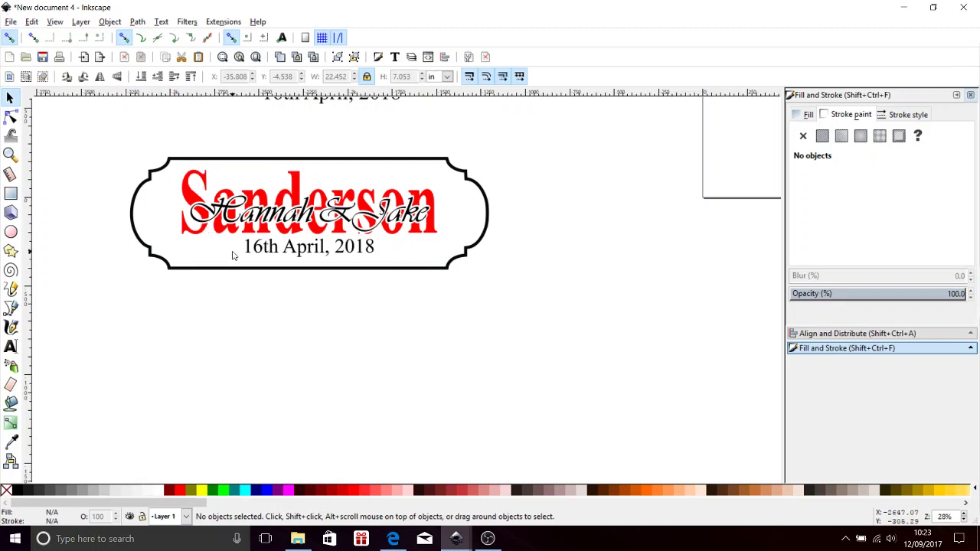
# Group the plaque and Sanderson lettering via Object > Group, then select the group's 7.053 height.
pyautogui.moveTo(511, 277); pyautogui.dragTo(89, 140)
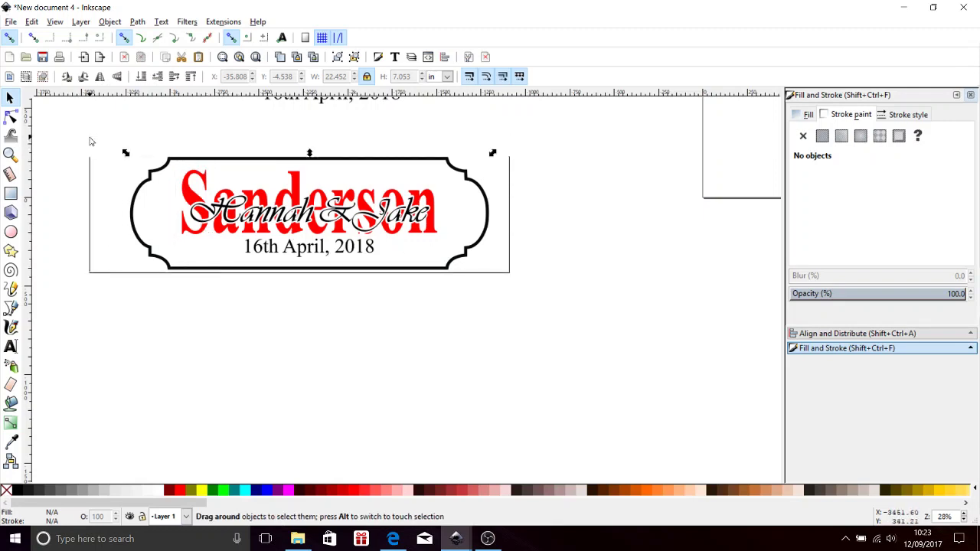
pyautogui.click(111, 21)
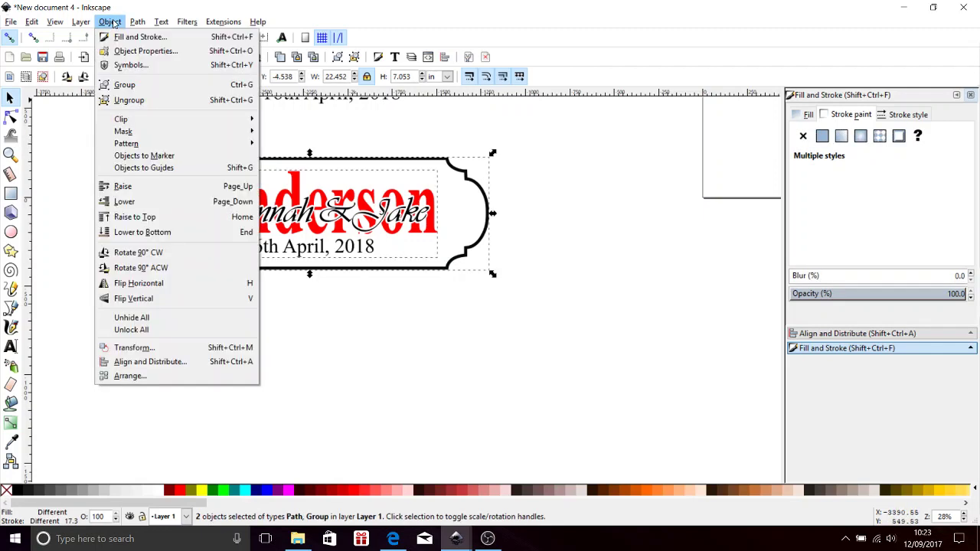
pyautogui.click(125, 86)
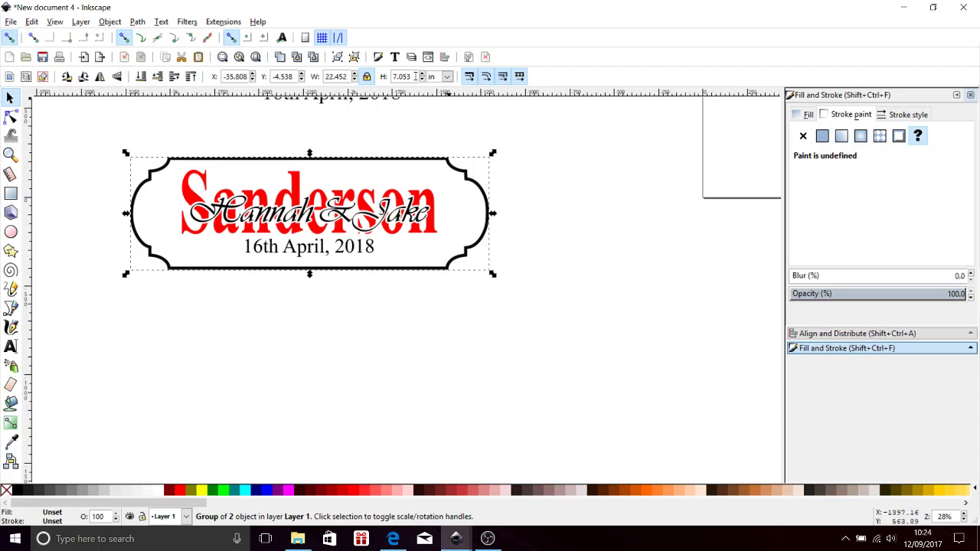
pyautogui.doubleClick(415, 76)
pyautogui.click(415, 76)
# Size the sign group to 7.5 in tall and 18 in wide, then shorten it to 6.922 in.
pyautogui.press('Return')
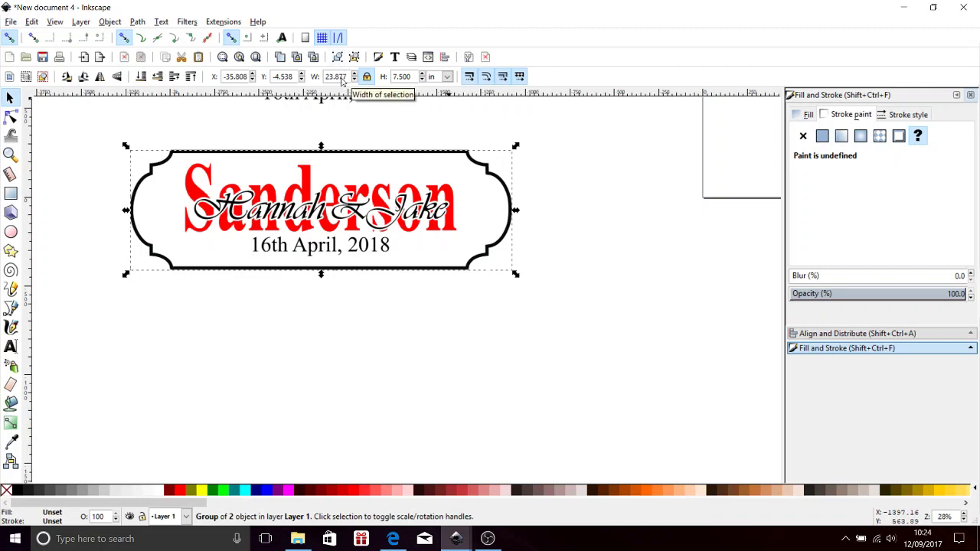
pyautogui.click(366, 76)
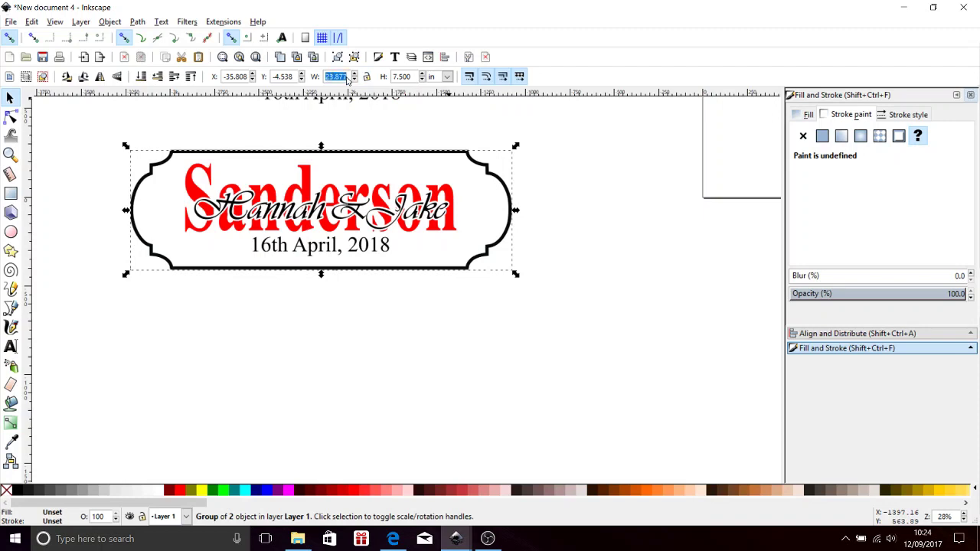
pyautogui.write('18')
pyautogui.press('Return')
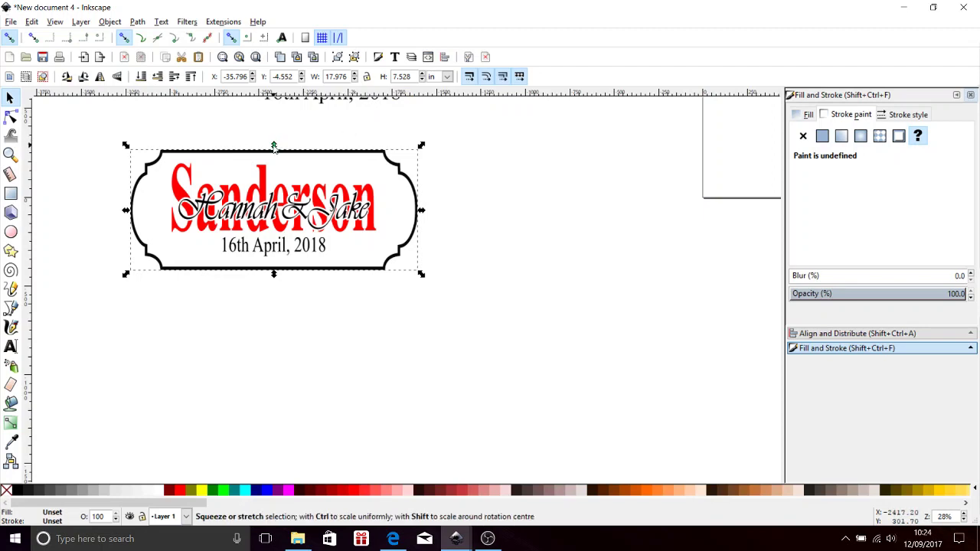
pyautogui.moveTo(273, 146); pyautogui.dragTo(273, 156)
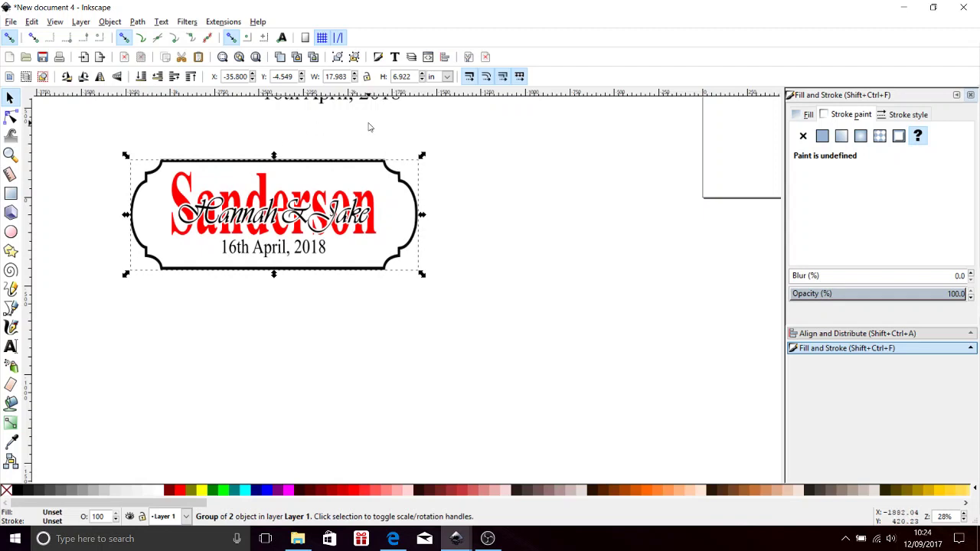
pyautogui.press('Escape')
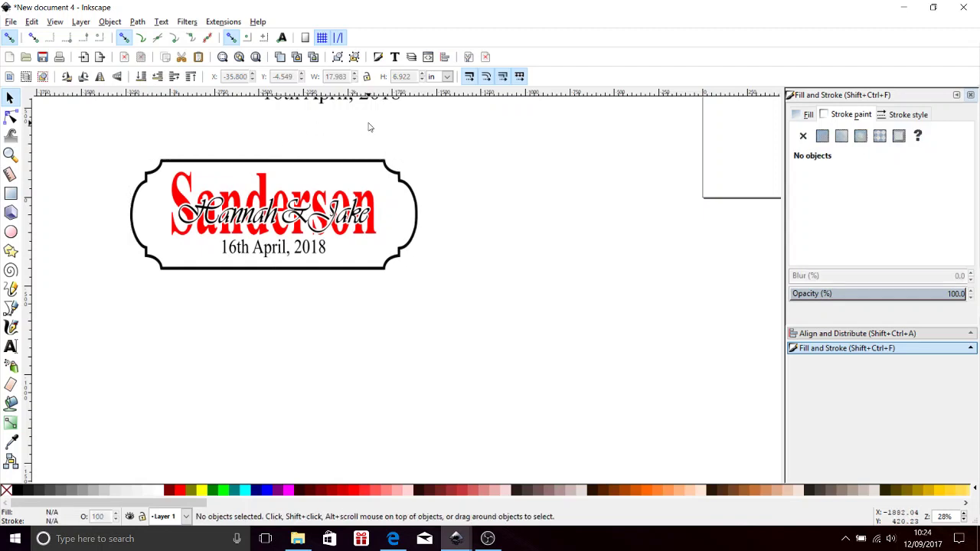
pyautogui.click(295, 218)
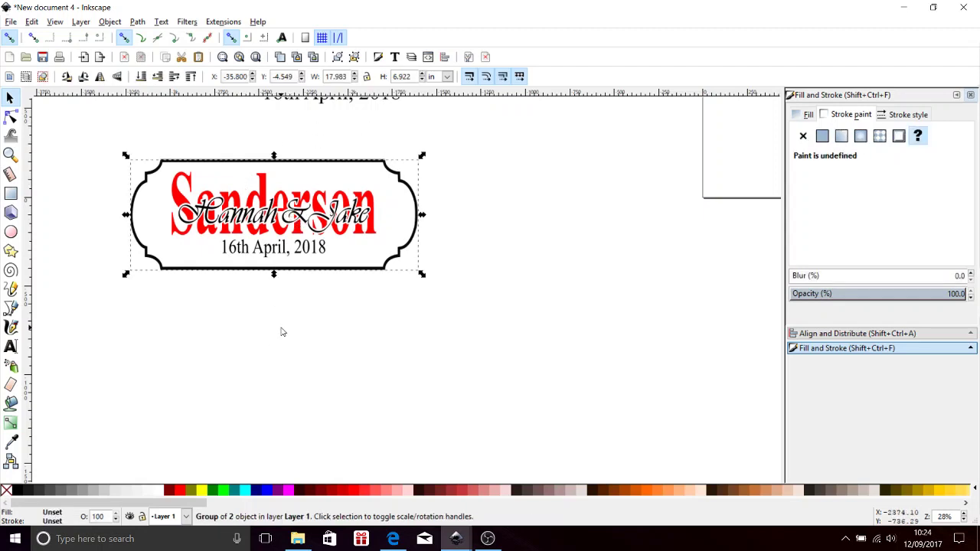
# Flip the sign group horizontally and drag it over the blank page at X -10.063, Y 1.471.
pyautogui.click(110, 22)
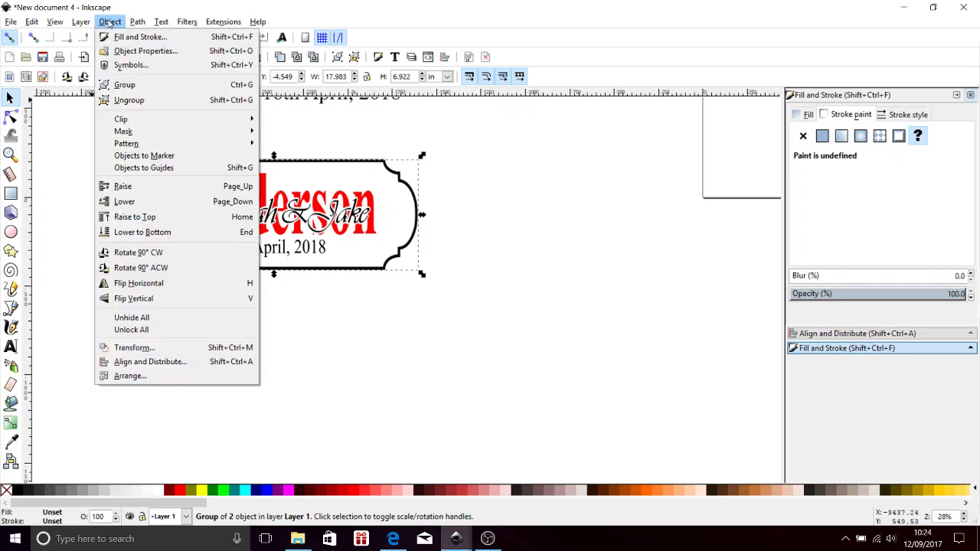
pyautogui.click(134, 284)
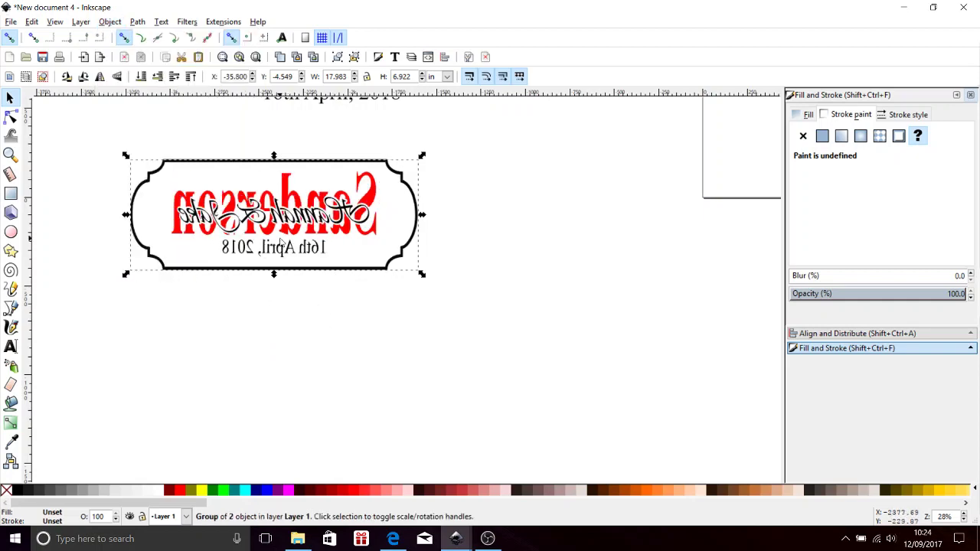
pyautogui.moveTo(282, 231); pyautogui.dragTo(529, 221)
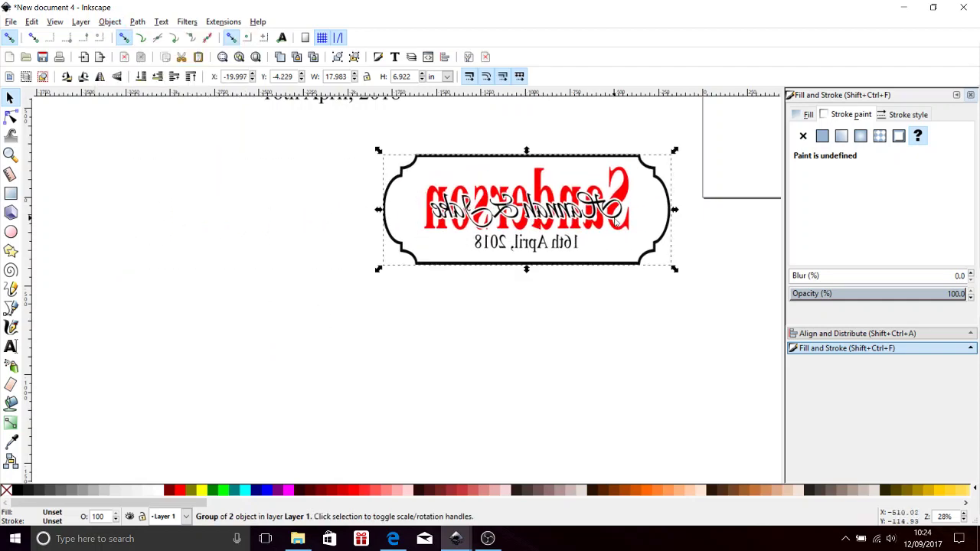
pyautogui.scroll(-3, 749, 197)
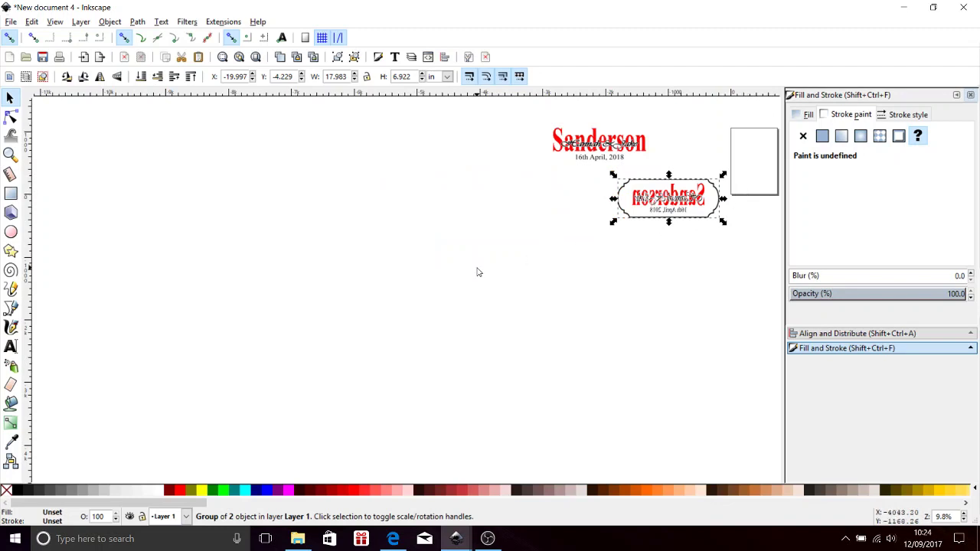
pyautogui.scroll(-2, 477, 273)
pyautogui.scroll(3, 580, 242)
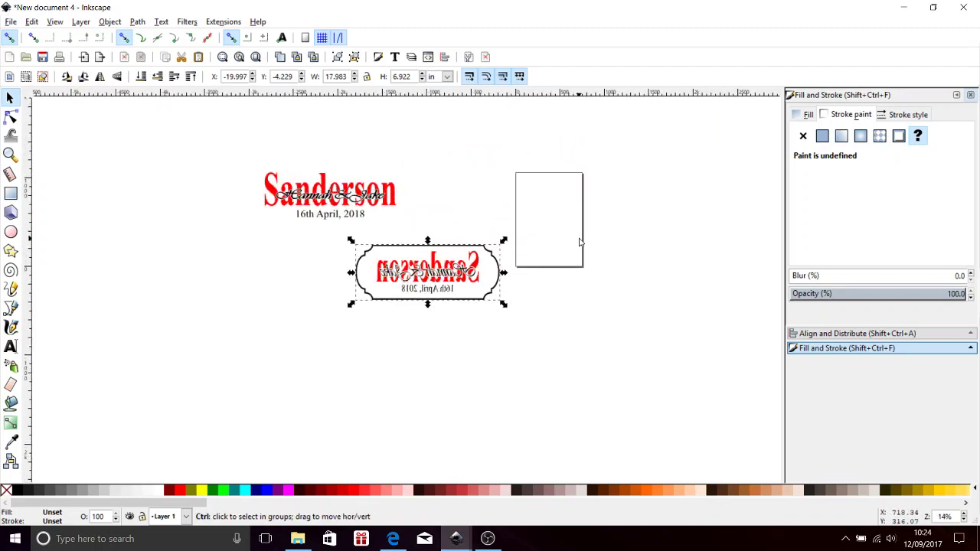
pyautogui.scroll(1, 579, 242)
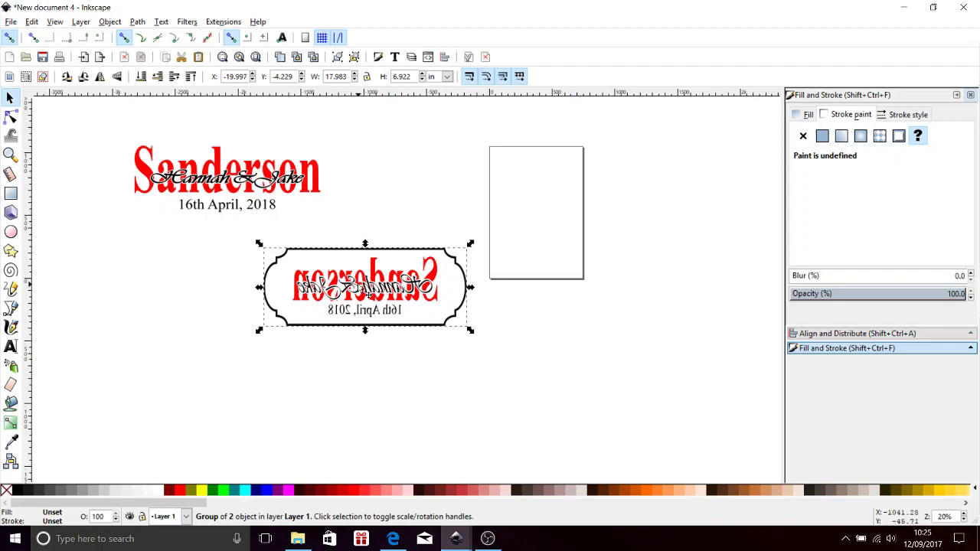
pyautogui.moveTo(368, 293); pyautogui.dragTo(475, 222)
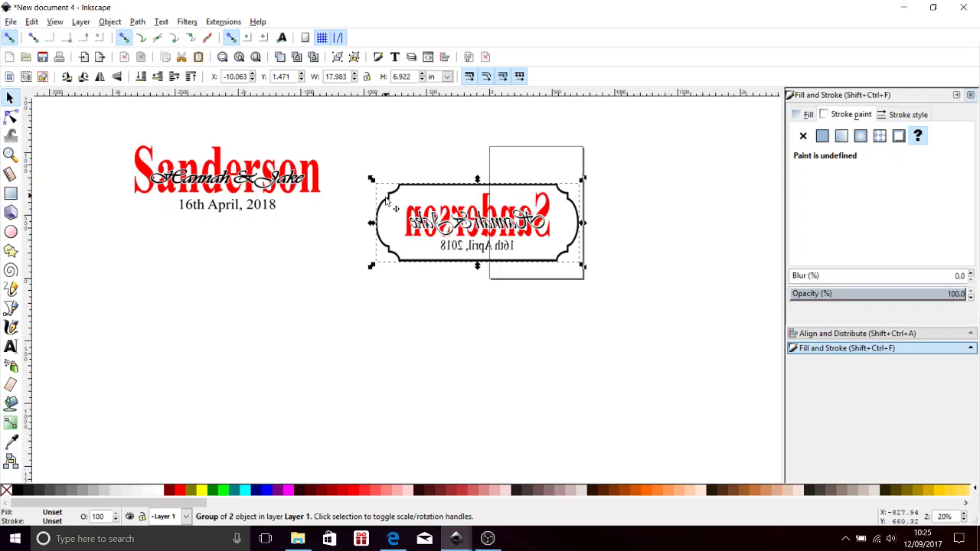
# Rotate the sign group 90° clockwise to stand vertically and move it onto the page.
pyautogui.click(110, 21)
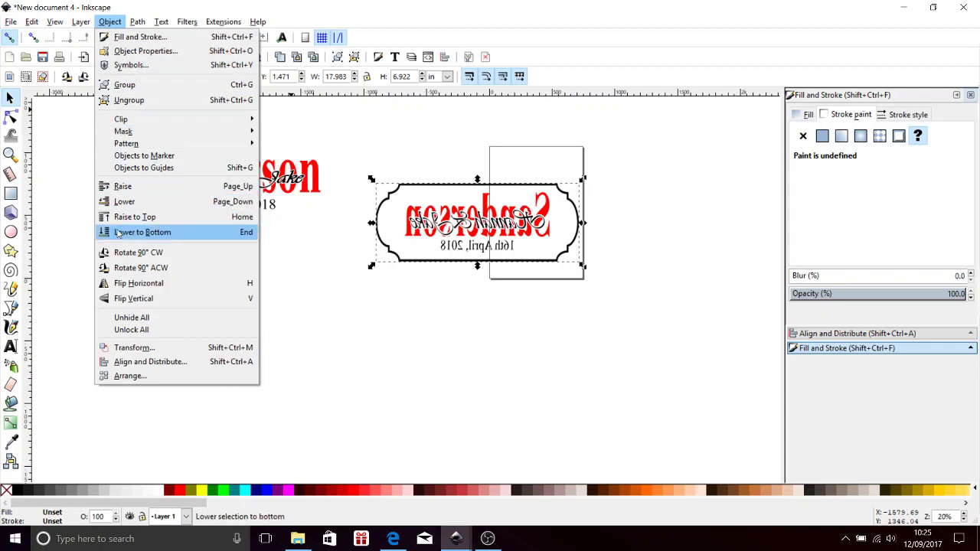
pyautogui.click(125, 253)
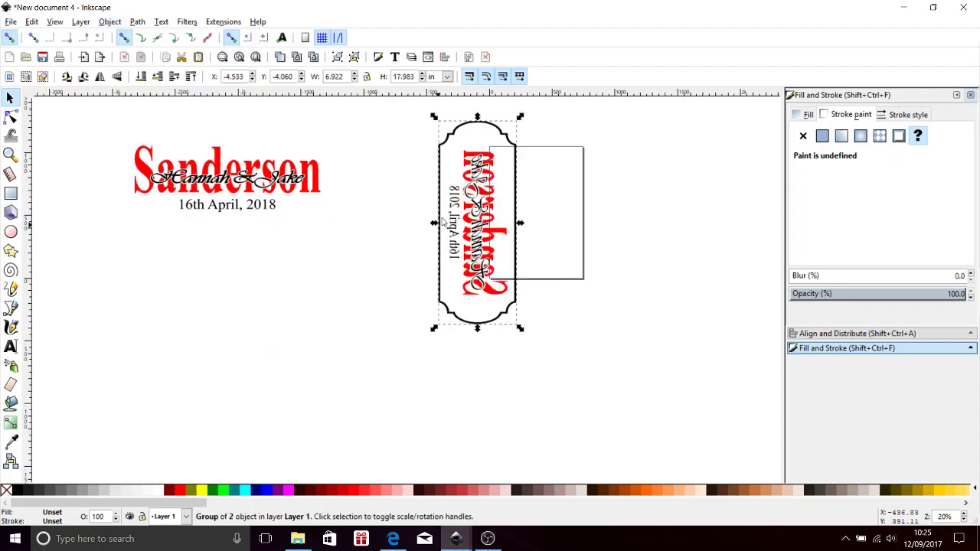
pyautogui.rightClick(477, 173)
pyautogui.click(482, 177)
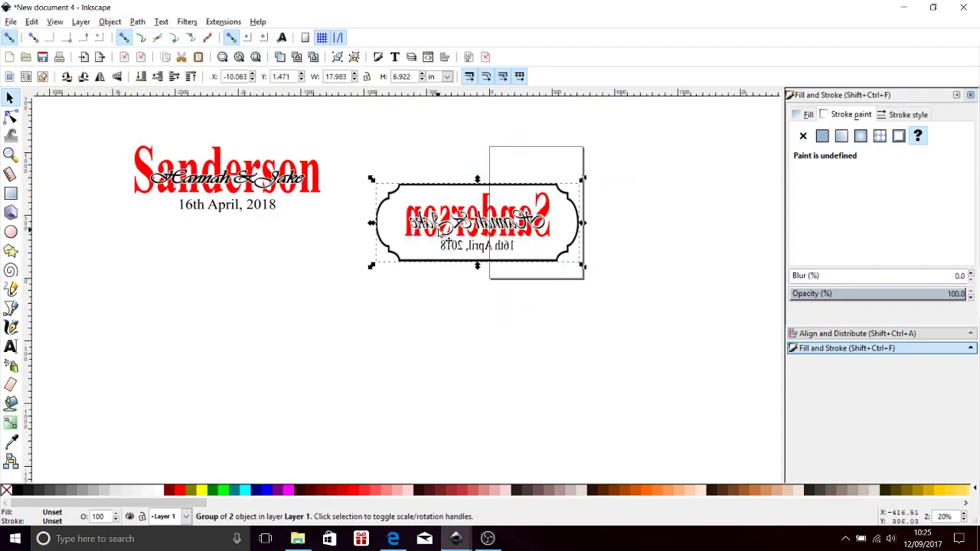
pyautogui.click(110, 23)
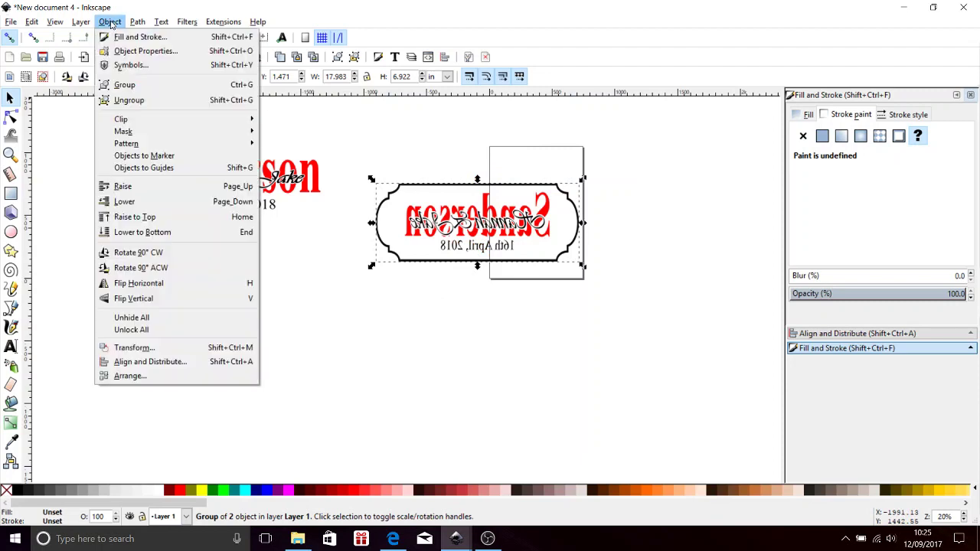
pyautogui.click(134, 253)
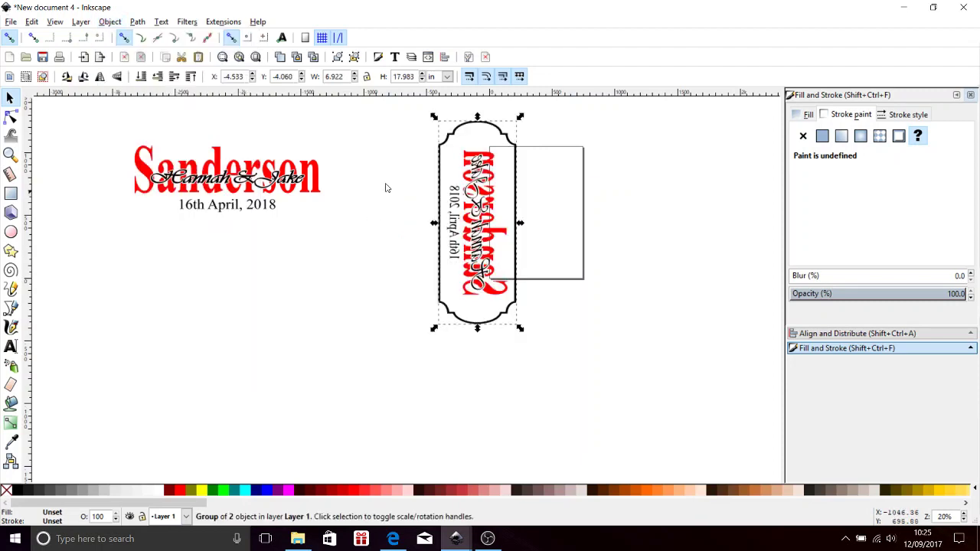
pyautogui.moveTo(482, 196); pyautogui.dragTo(541, 222)
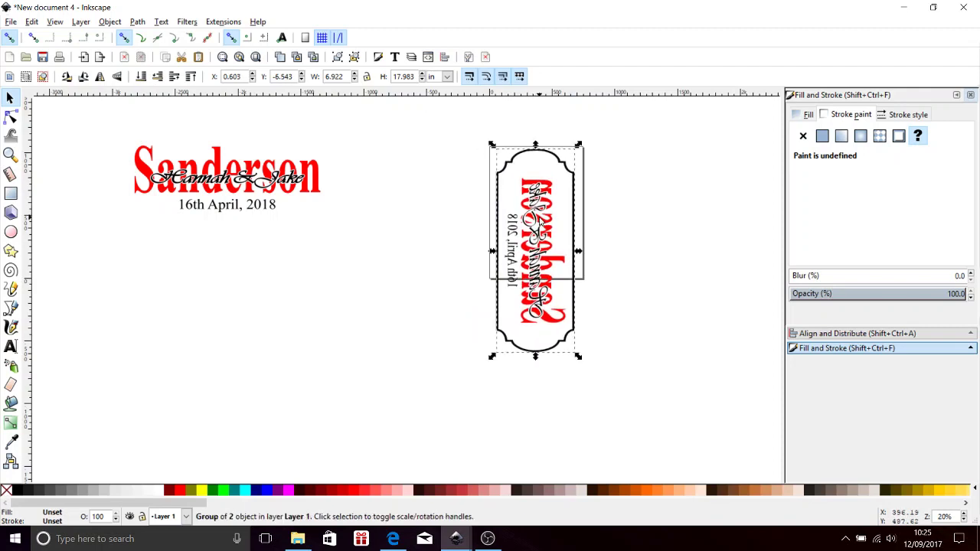
# Centre the sign on the page's vertical axis, then move it beside the page at X -10.220, Y -10.720.
pyautogui.click(839, 333)
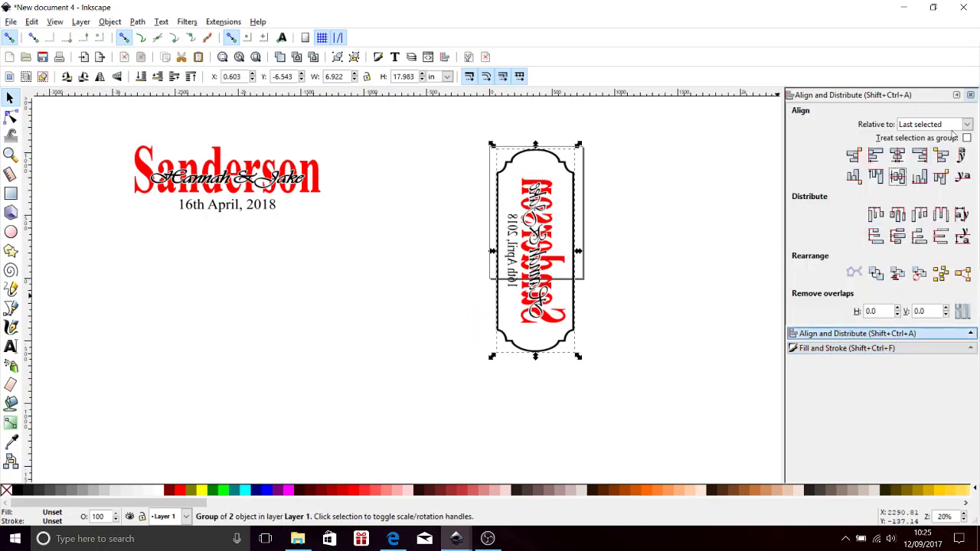
pyautogui.click(969, 126)
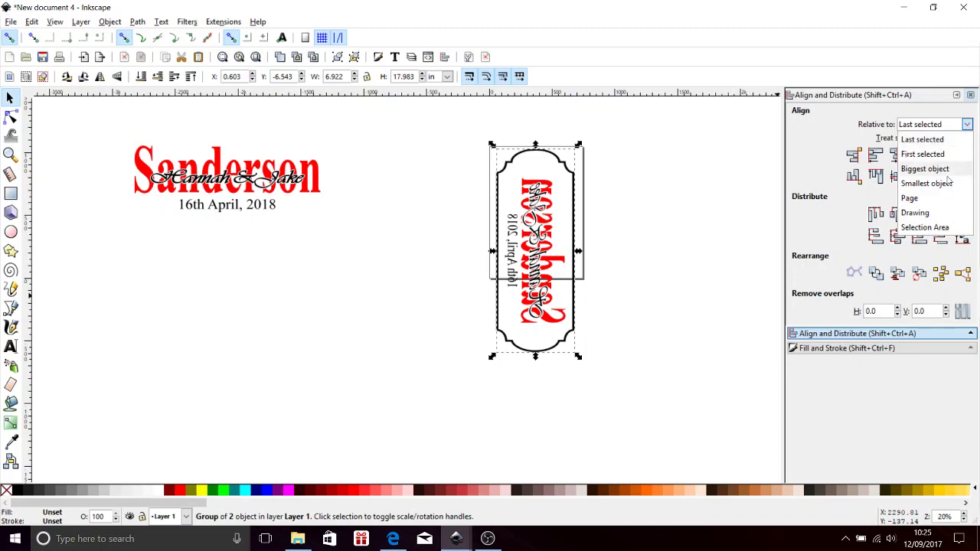
pyautogui.click(928, 201)
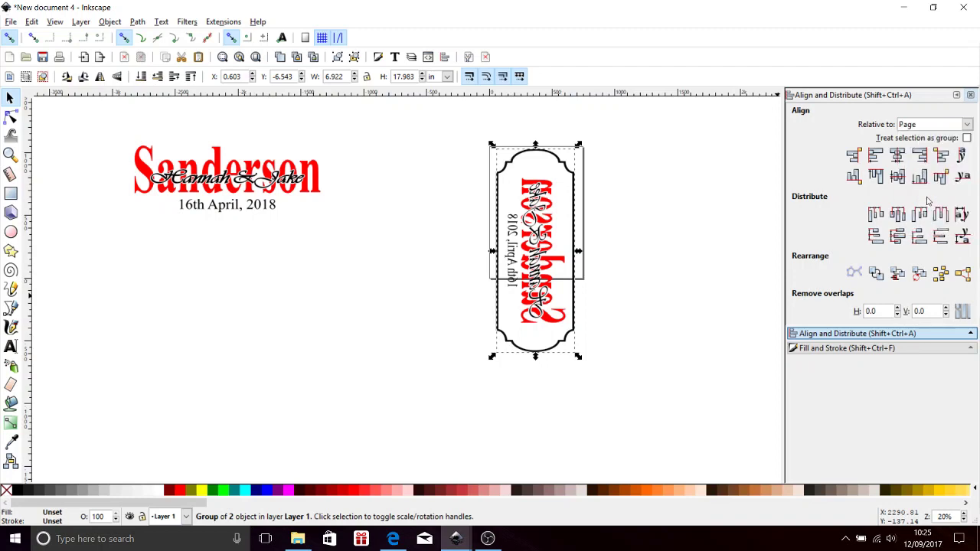
pyautogui.click(902, 156)
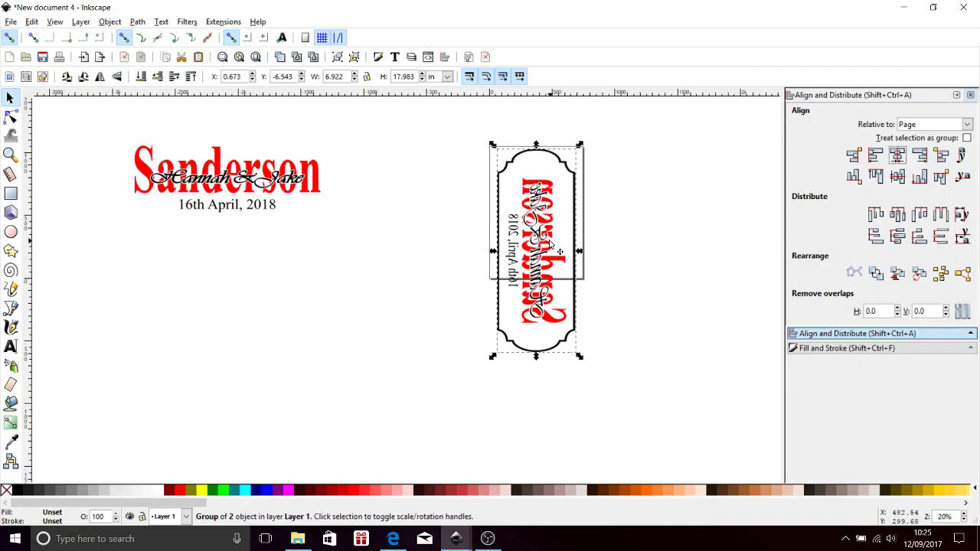
pyautogui.moveTo(559, 251); pyautogui.dragTo(543, 119)
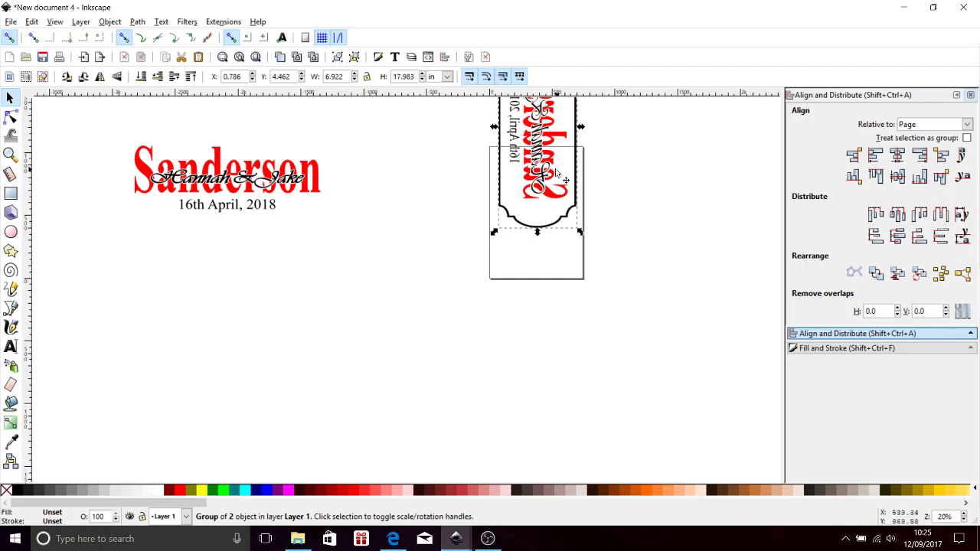
pyautogui.moveTo(554, 183); pyautogui.dragTo(430, 350)
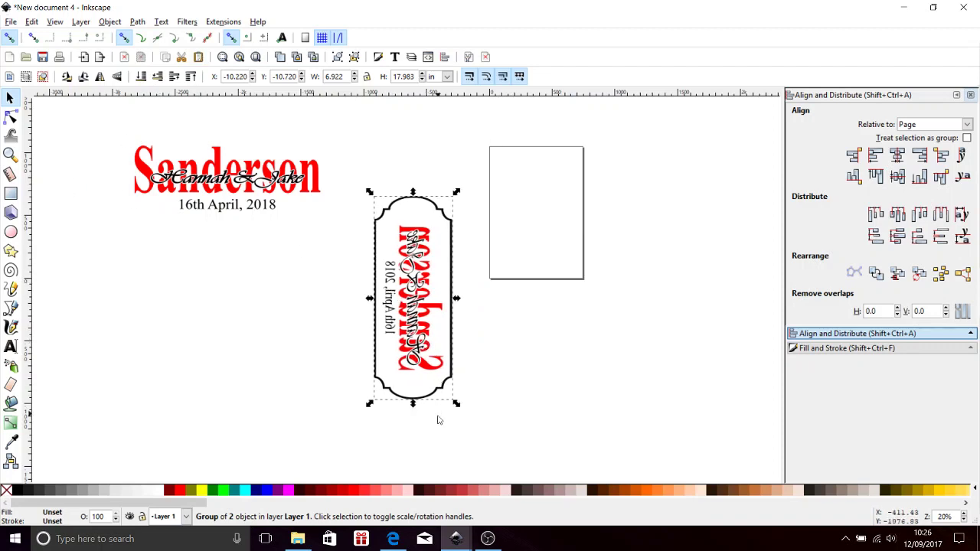
# Switch to the OBS Studio window from the taskbar.
pyautogui.moveTo(488, 539)
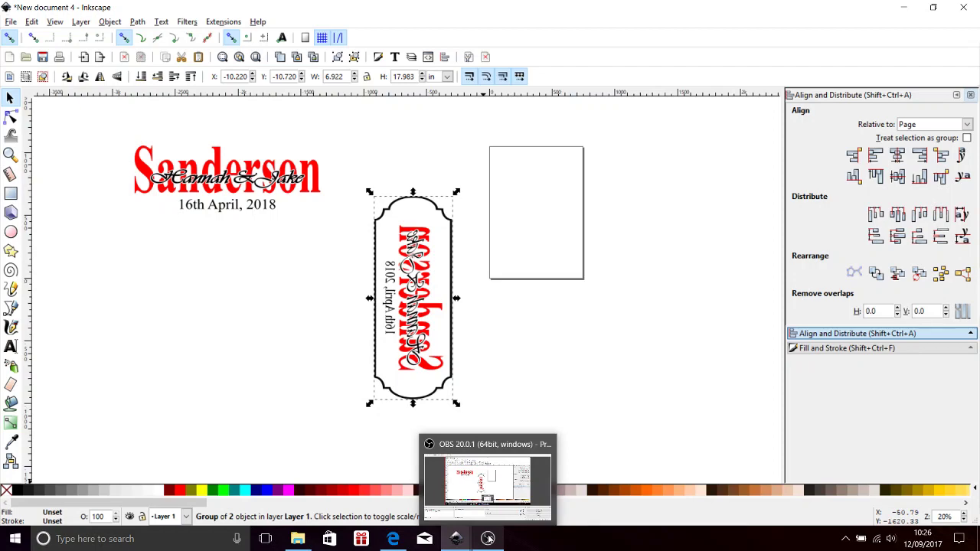
pyautogui.click(487, 539)
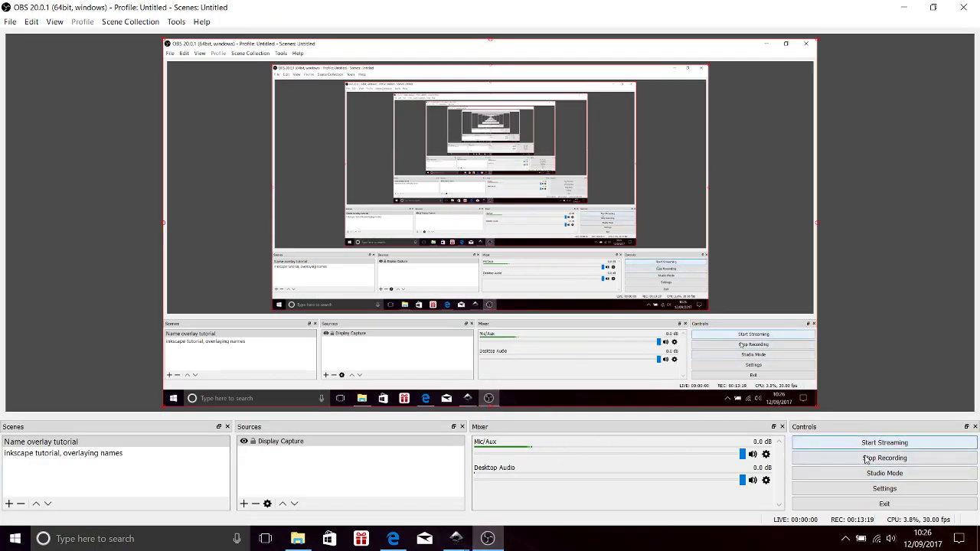